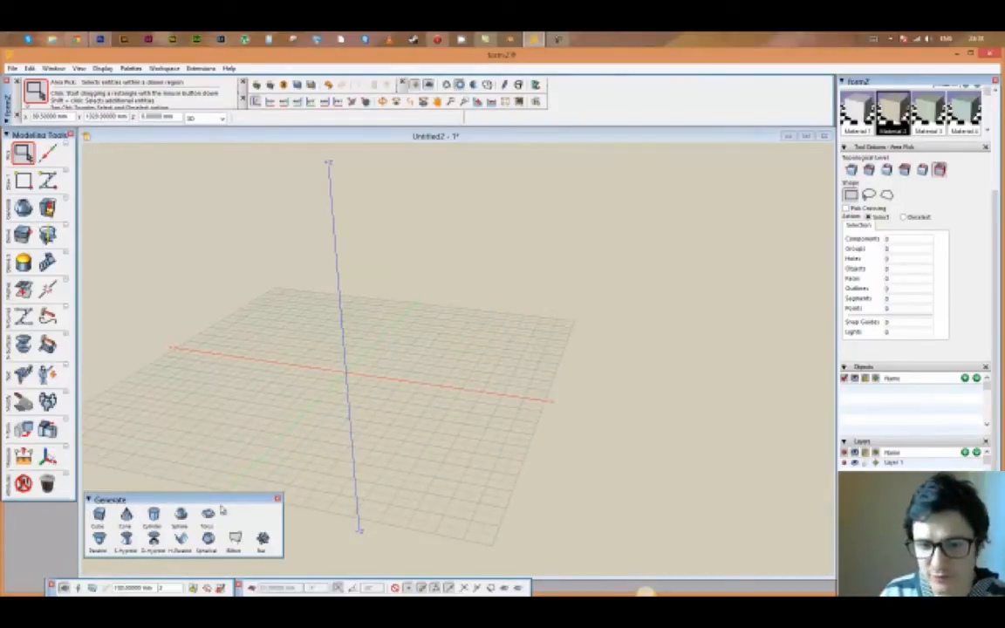
- Create a flat rectangular slab across the centre of the grid, about 1432 mm wide and 54 mm high
{"action": "left_click", "coordinate": [100, 515]}
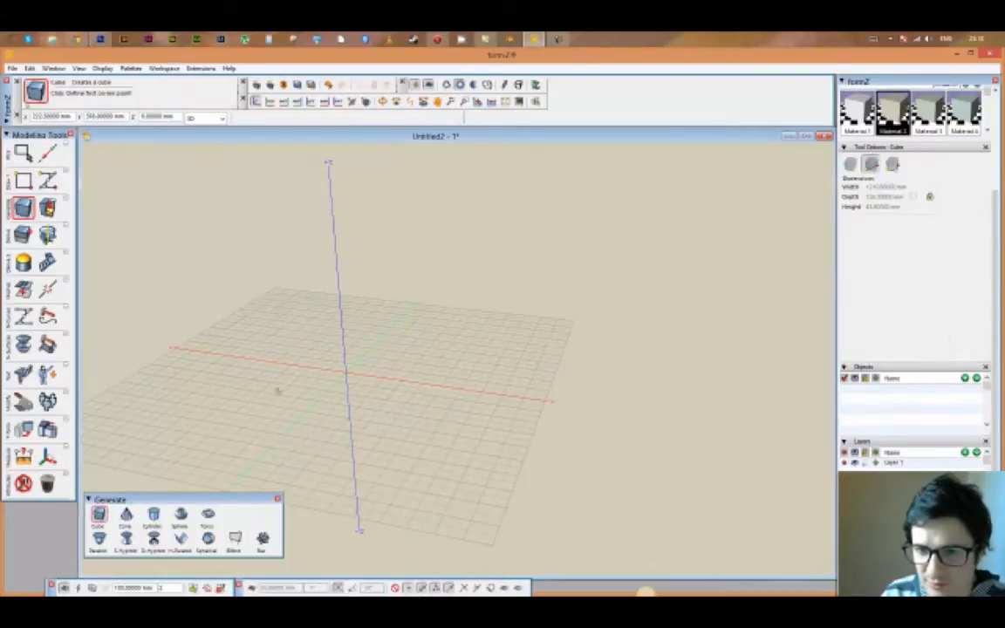
{"action": "left_click", "coordinate": [262, 342]}
{"action": "left_click", "coordinate": [481, 449]}
{"action": "key", "text": "Return"}
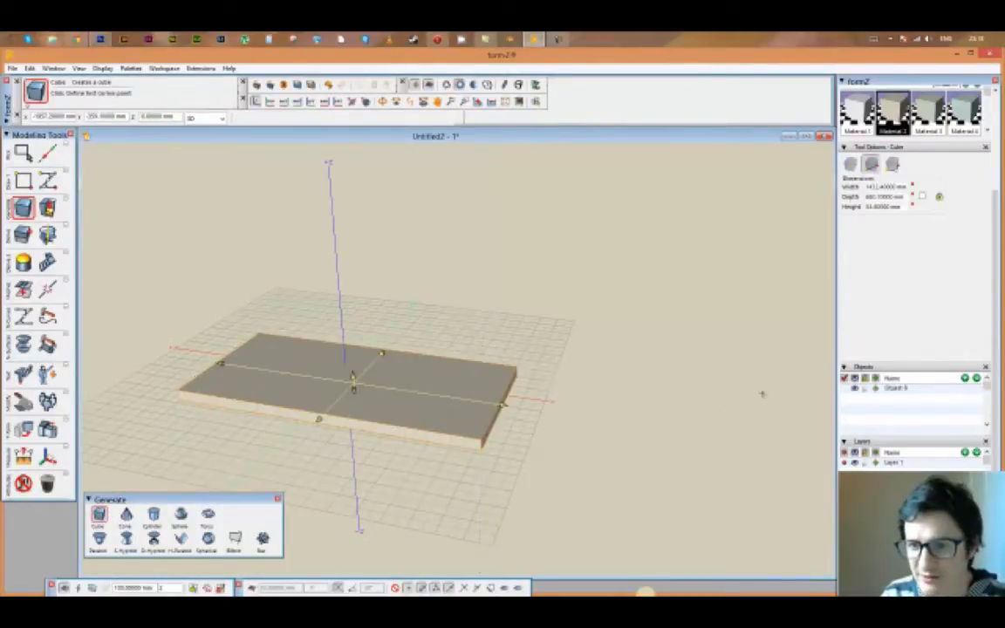
- Place a sphere on the slab's top face and resize it to a radius of about 137 mm
{"action": "left_click", "coordinate": [181, 516]}
{"action": "left_click", "coordinate": [348, 379]}
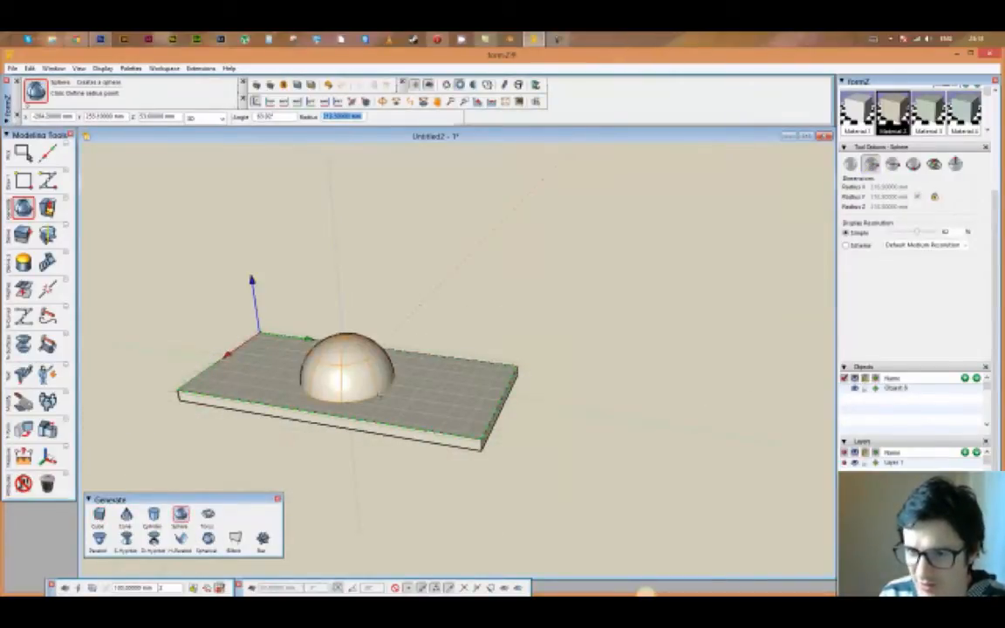
{"action": "left_click", "coordinate": [380, 399]}
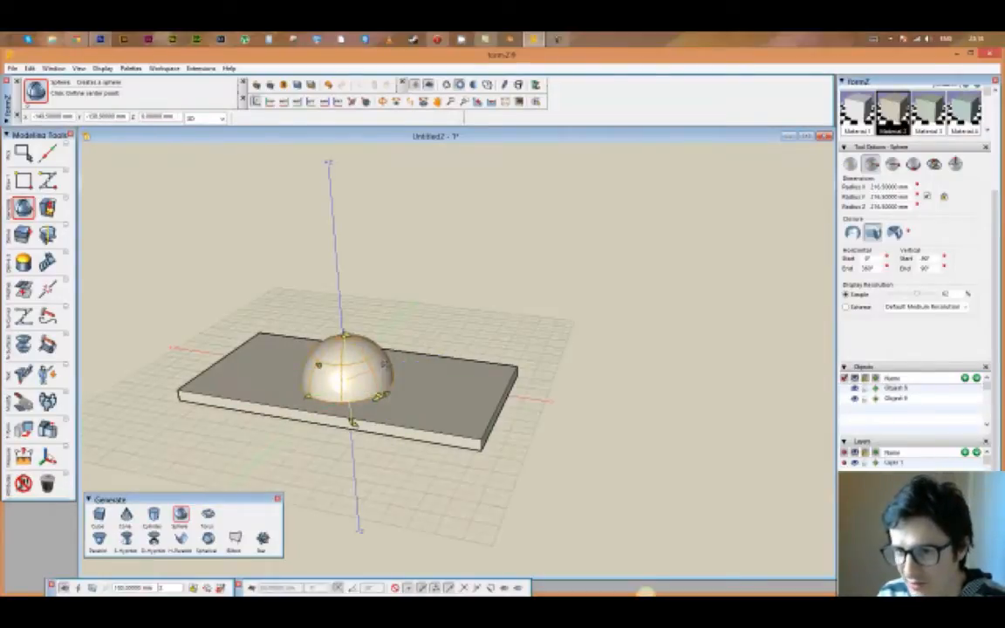
{"action": "left_click", "coordinate": [385, 365]}
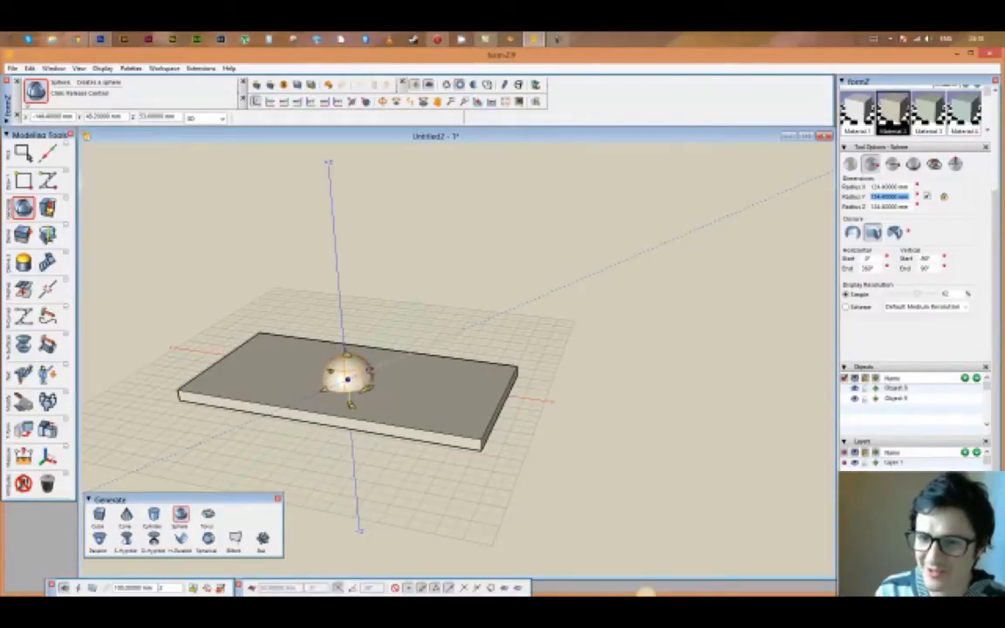
{"action": "left_click", "coordinate": [347, 380]}
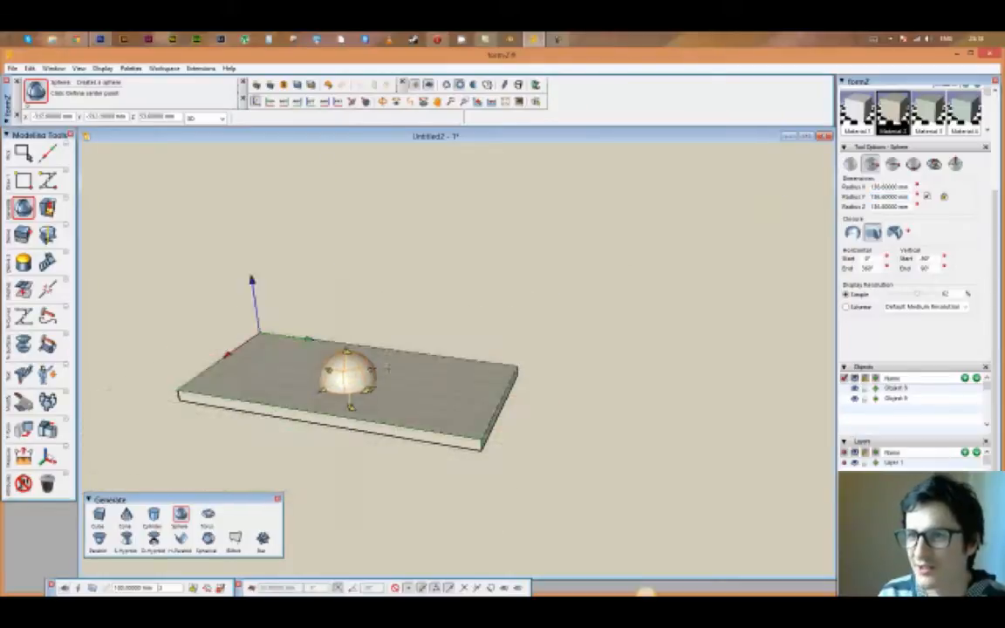
- In a side view, move the sphere straight up until it rests on the slab's top face
{"action": "left_click", "coordinate": [311, 101]}
{"action": "scroll", "coordinate": [353, 353], "scroll_direction": "up", "scroll_amount": 4}
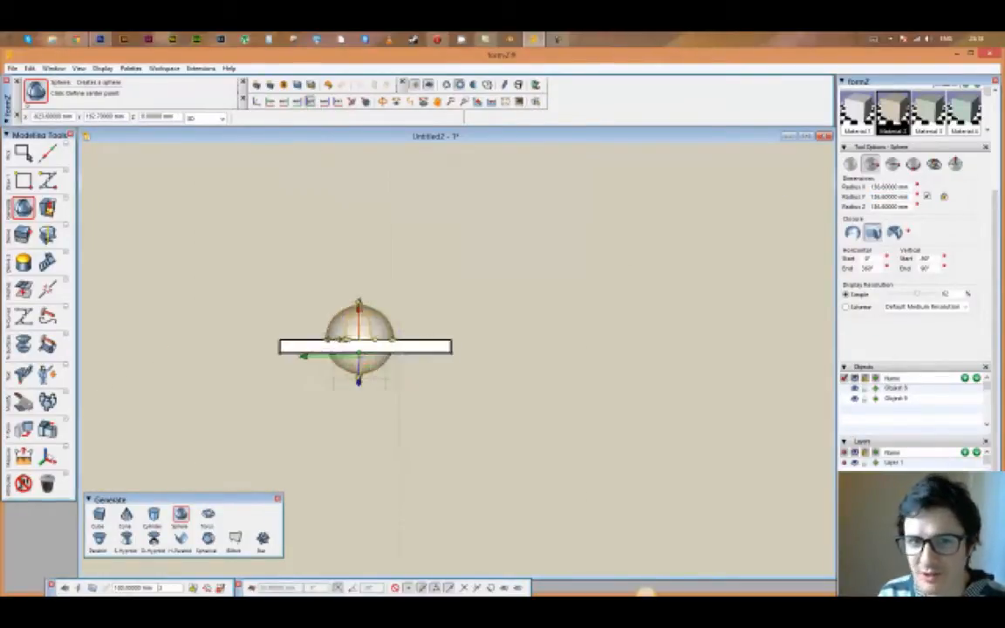
{"action": "left_click", "coordinate": [23, 154]}
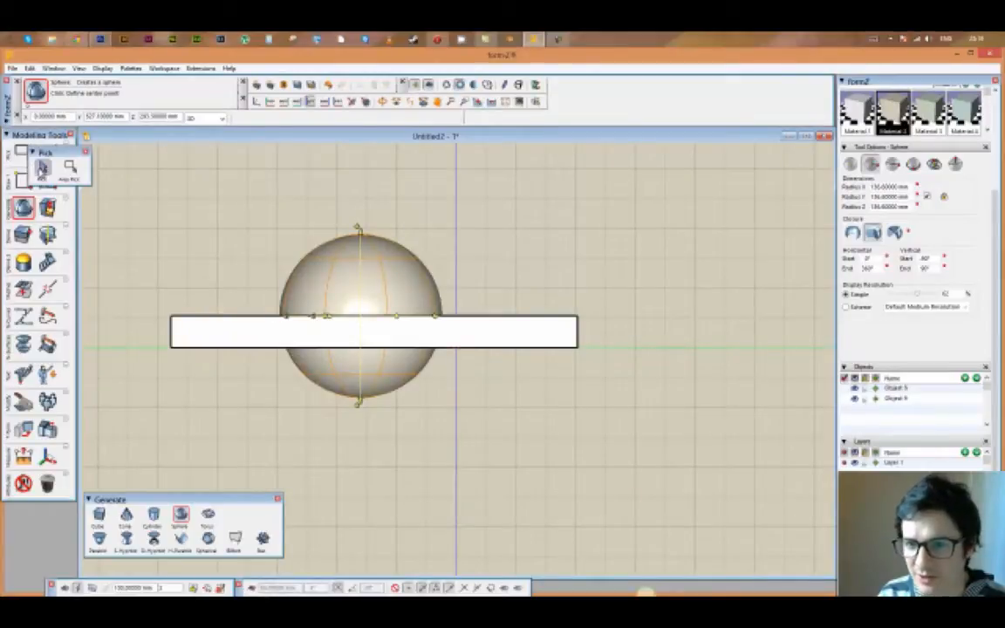
{"action": "left_click_drag", "start_coordinate": [351, 293], "coordinate": [350, 209]}
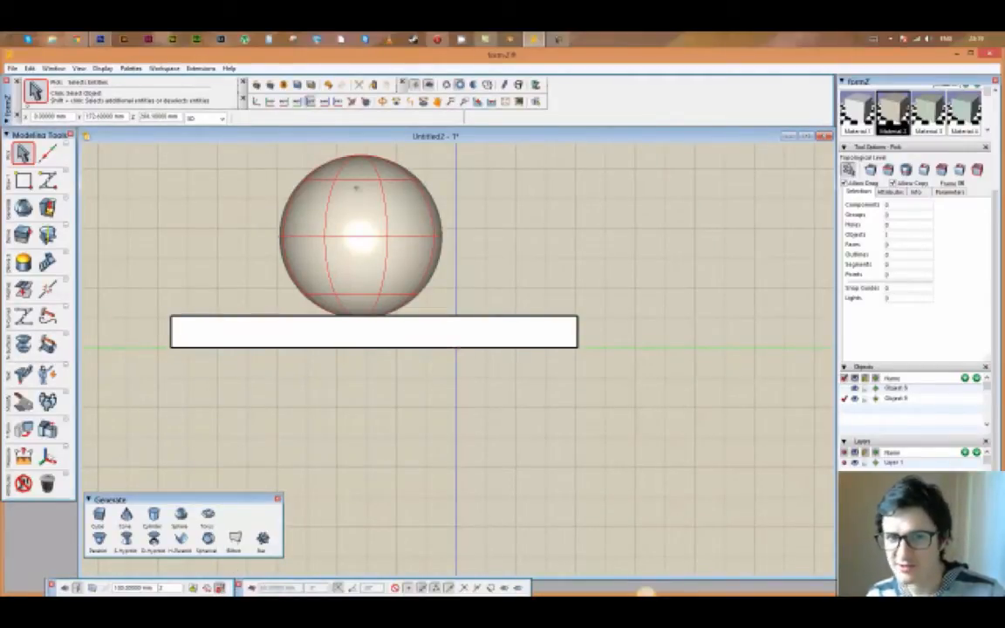
- Draw a horizontal line through the middle of the sphere, extending past it on both sides to about the slab's width
{"action": "left_click", "coordinate": [48, 181]}
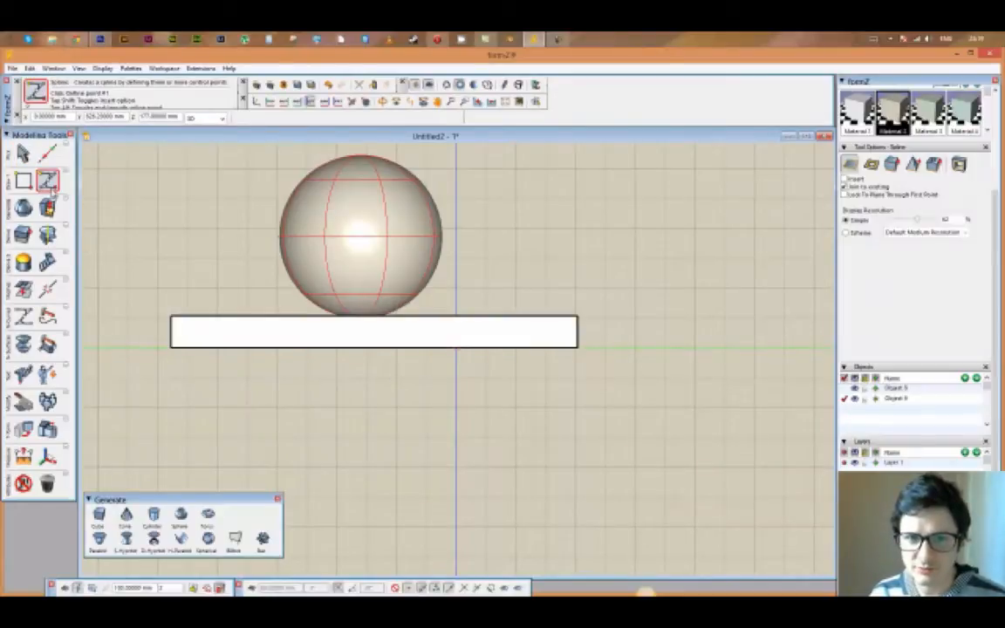
{"action": "left_click_drag", "start_coordinate": [50, 187], "coordinate": [68, 195]}
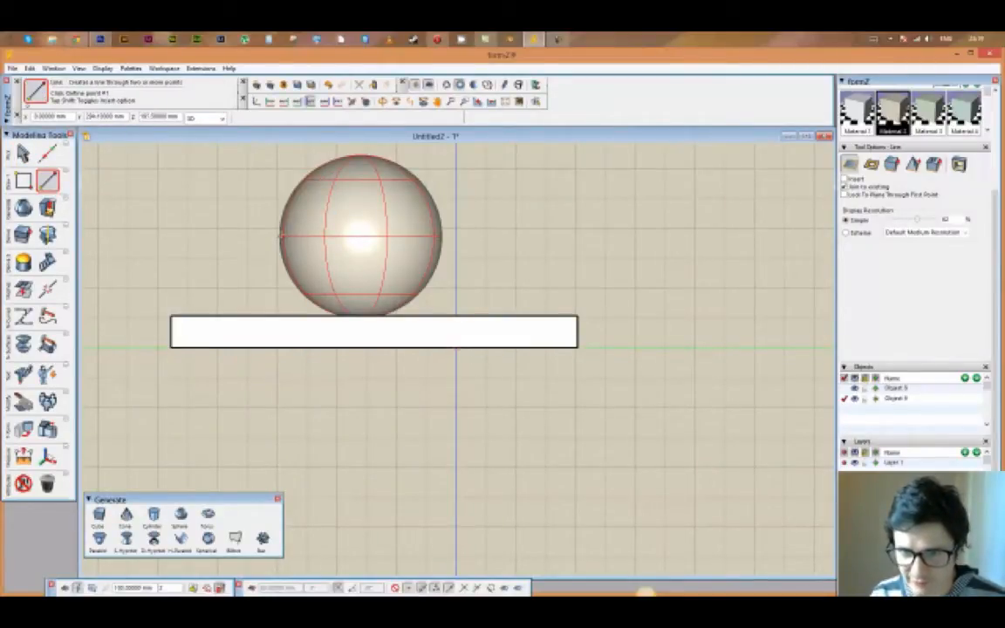
{"action": "left_click", "coordinate": [166, 239]}
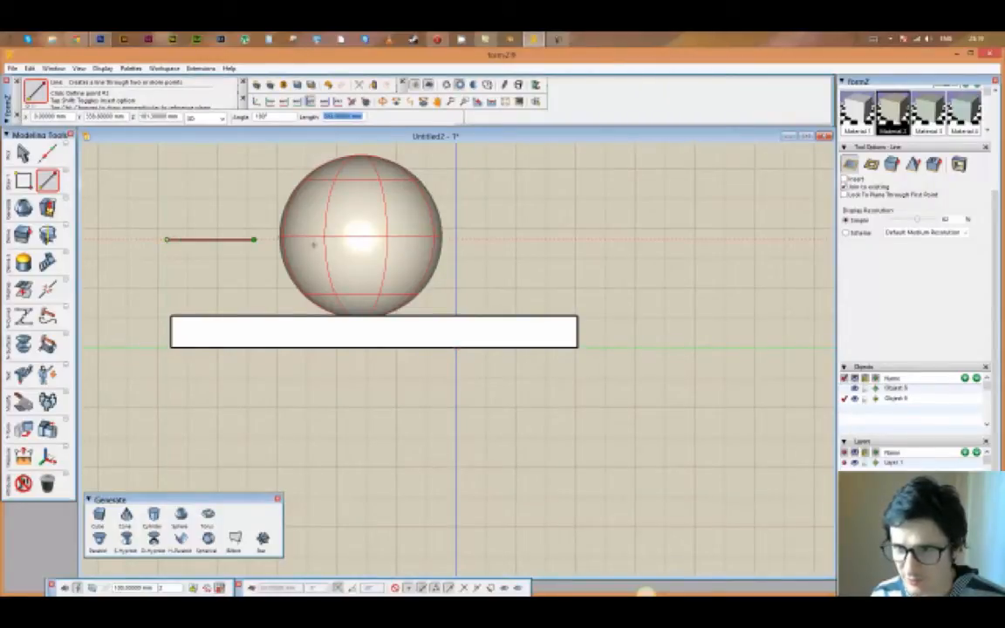
{"action": "double_click", "coordinate": [581, 240]}
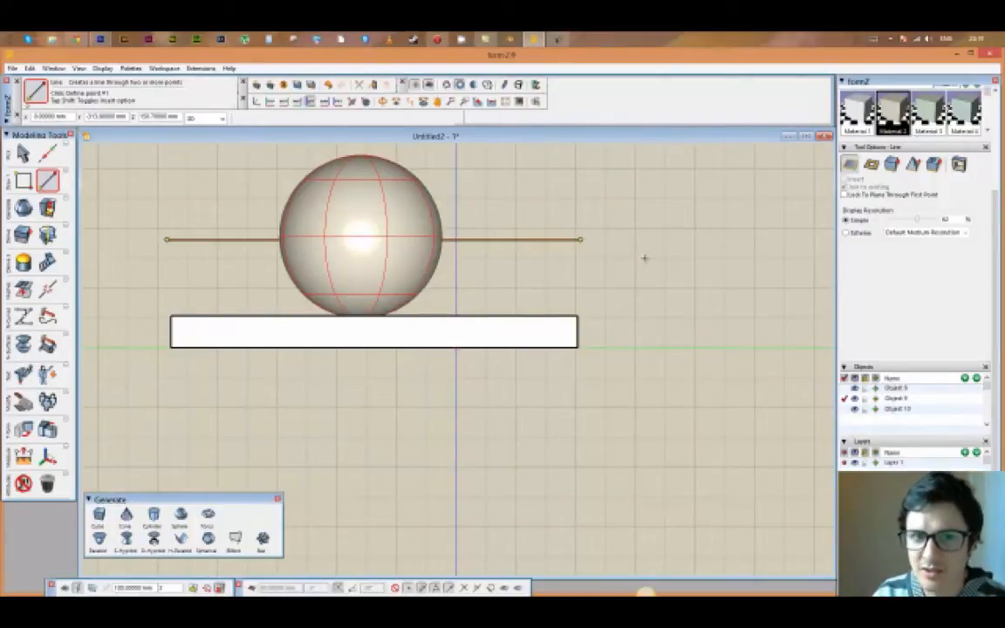
- Slice the sphere into two halves using the horizontal line as the cutting wire
{"action": "left_click", "coordinate": [23, 153]}
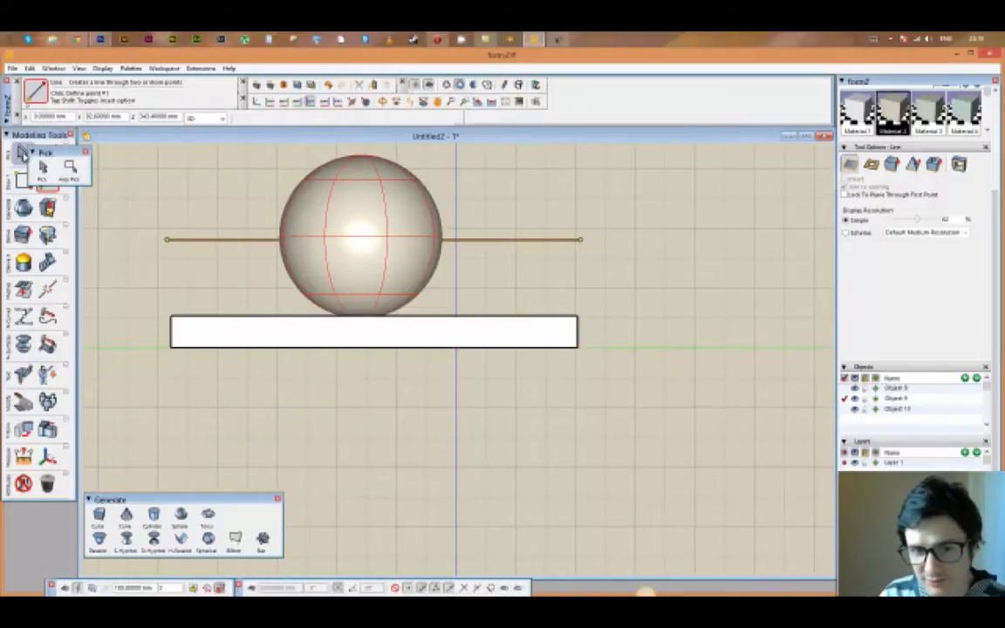
{"action": "left_click", "coordinate": [22, 401]}
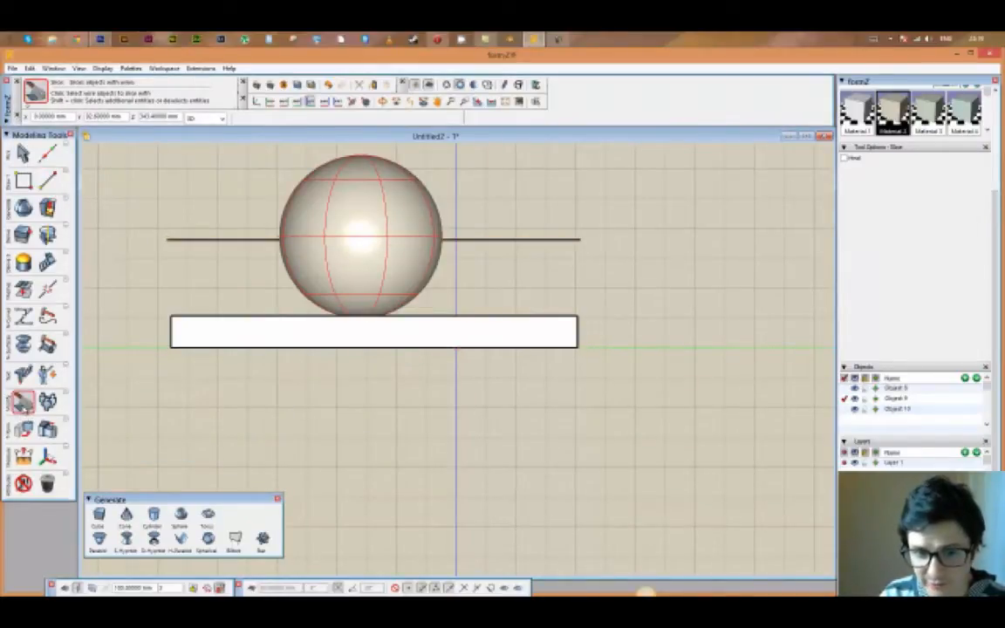
{"action": "left_click", "coordinate": [23, 401]}
{"action": "left_click", "coordinate": [19, 403]}
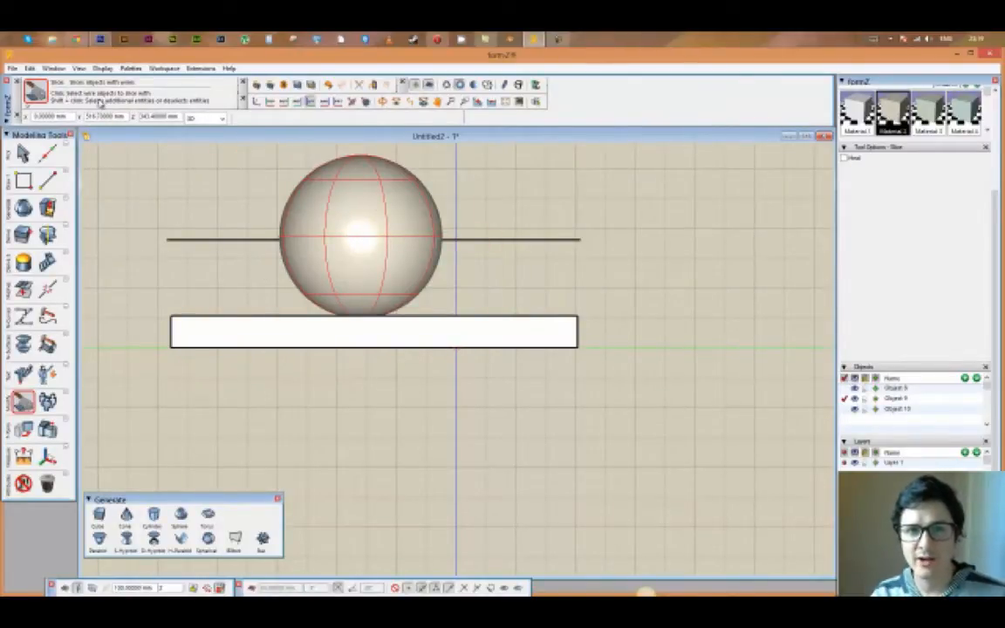
{"action": "left_click", "coordinate": [214, 238]}
{"action": "left_click", "coordinate": [214, 238]}
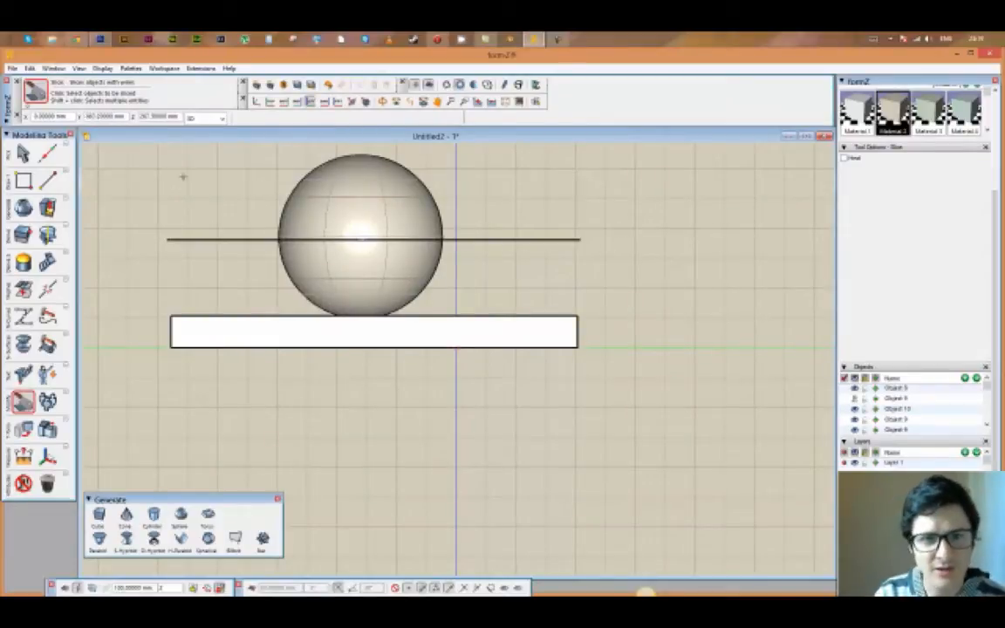
- Delete the upper half of the sliced sphere
{"action": "left_click", "coordinate": [23, 153]}
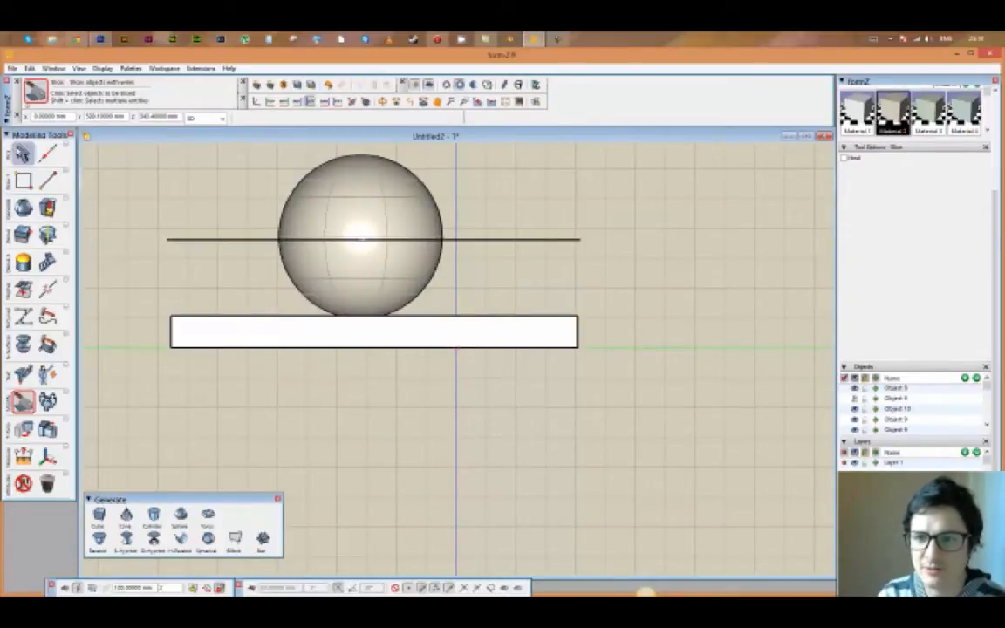
{"action": "left_click", "coordinate": [351, 192]}
{"action": "key", "text": "Delete"}
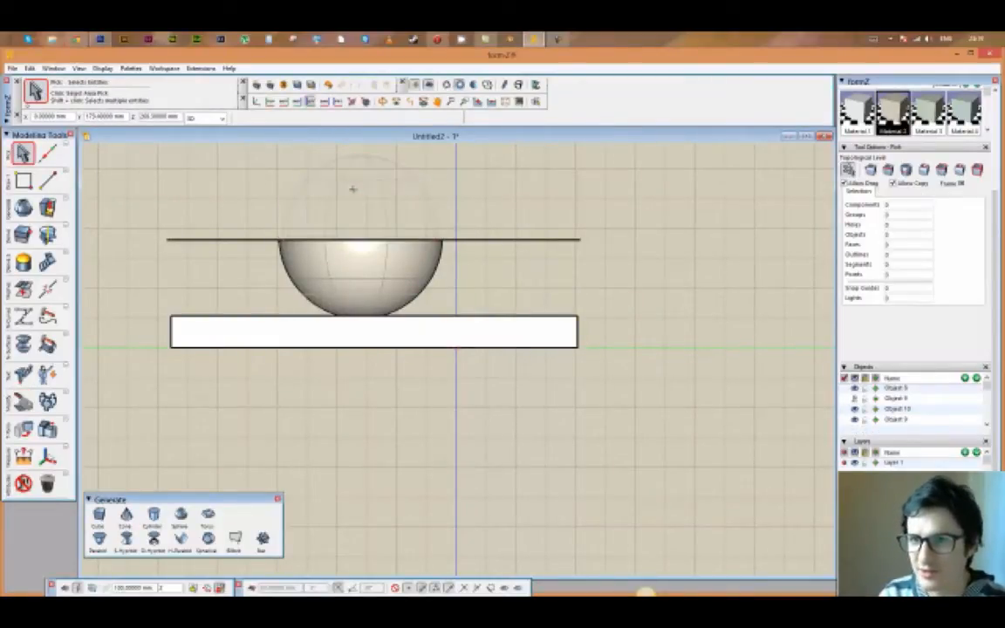
- Close the open rim of the remaining hemisphere with a minimal-surface Cap
{"action": "left_click", "coordinate": [381, 102]}
{"action": "left_click_drag", "start_coordinate": [404, 180], "coordinate": [288, 155]}
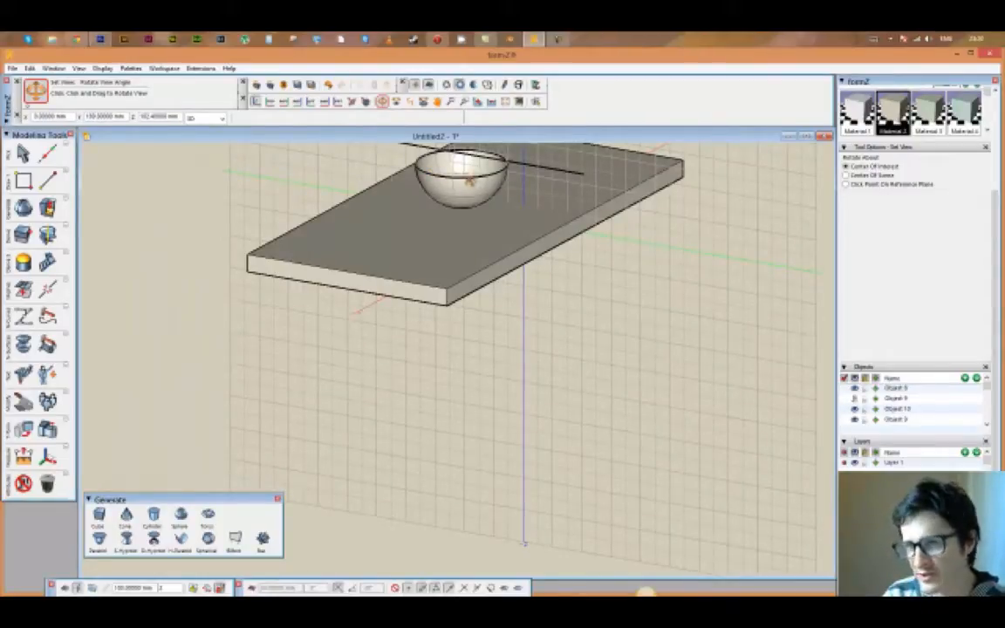
{"action": "scroll", "coordinate": [469, 181], "scroll_direction": "up", "scroll_amount": 2}
{"action": "scroll", "coordinate": [463, 175], "scroll_direction": "up", "scroll_amount": 1}
{"action": "scroll", "coordinate": [464, 175], "scroll_direction": "down", "scroll_amount": 2}
{"action": "mouse_move", "coordinate": [480, 177]}
{"action": "left_mouse_down"}
{"action": "mouse_move", "coordinate": [452, 225]}
{"action": "mouse_move", "coordinate": [475, 185]}
{"action": "left_mouse_up"}
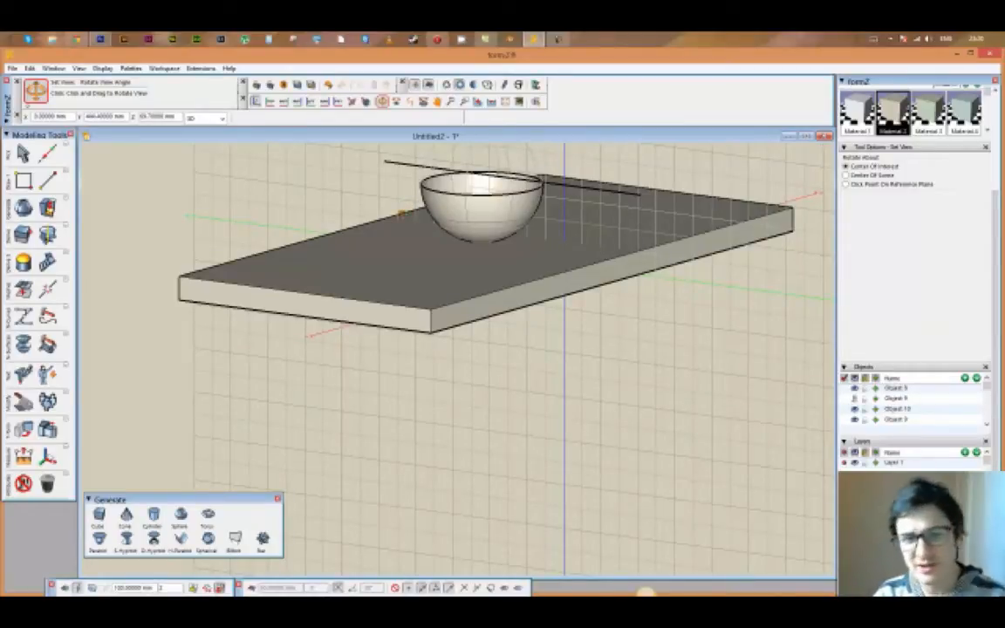
{"action": "left_click", "coordinate": [47, 290]}
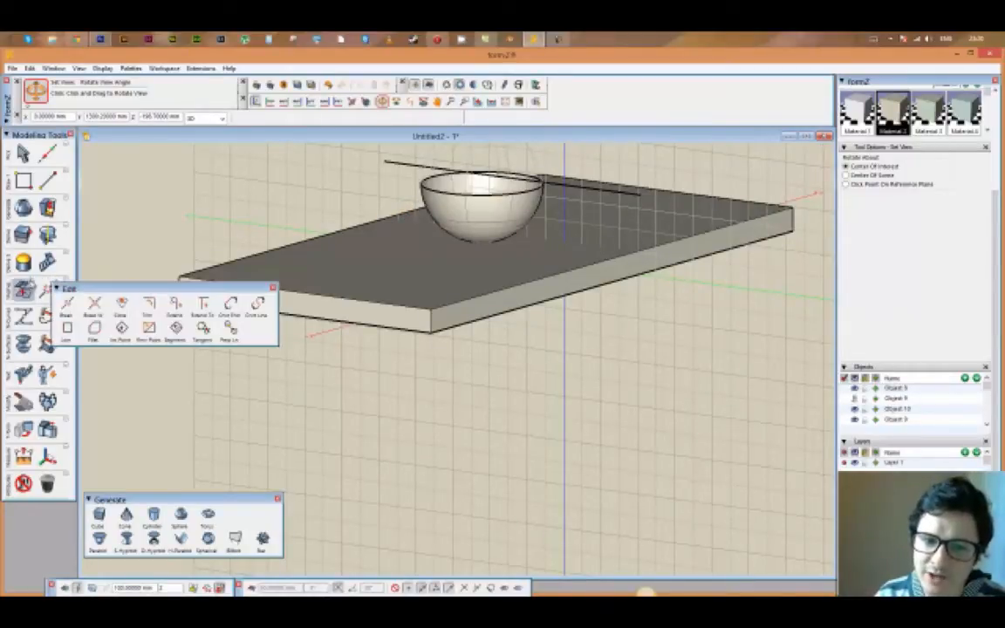
{"action": "left_click", "coordinate": [23, 401]}
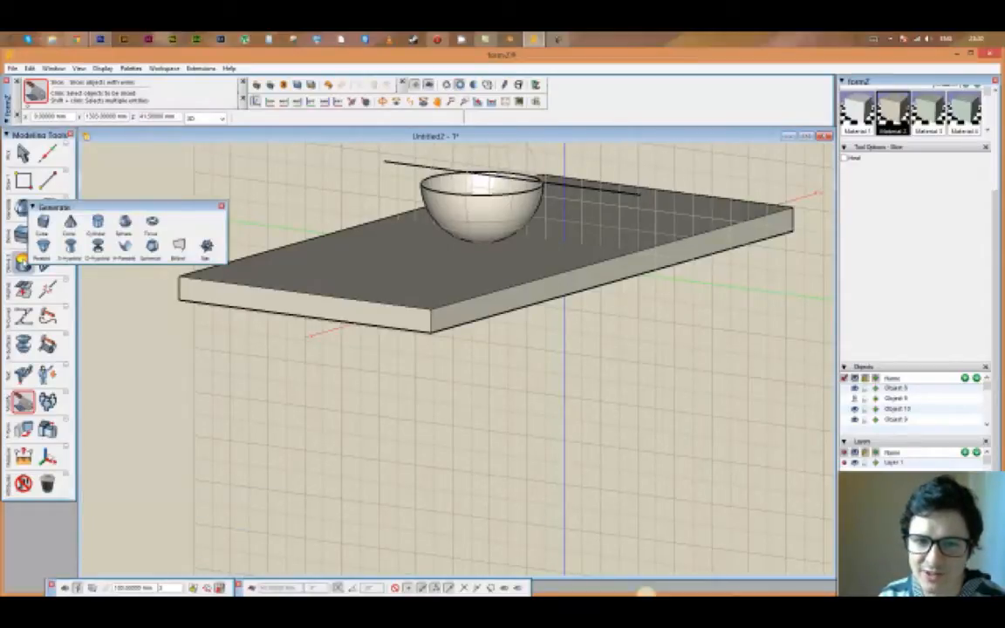
{"action": "mouse_move", "coordinate": [22, 261]}
{"action": "left_click", "coordinate": [125, 276]}
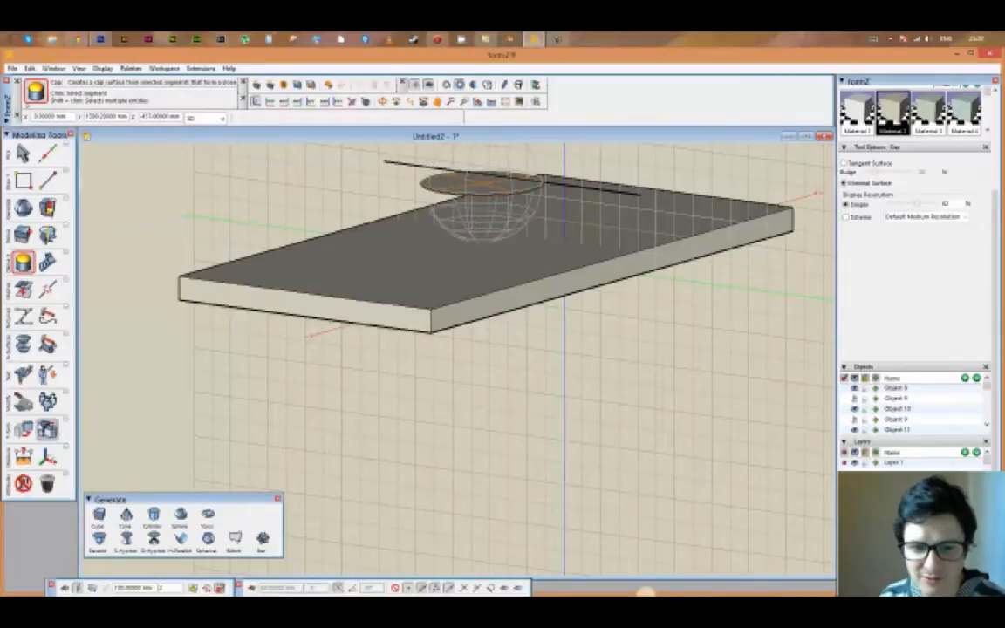
- Unghost the original full sphere and delete it
{"action": "mouse_move", "coordinate": [23, 432]}
{"action": "left_click", "coordinate": [91, 449]}
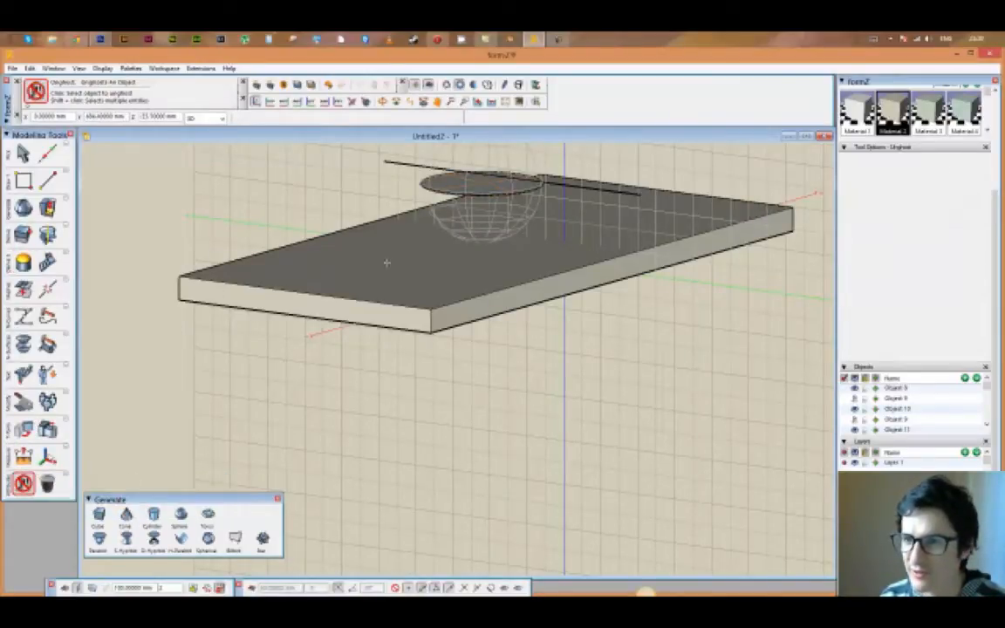
{"action": "left_click", "coordinate": [487, 209]}
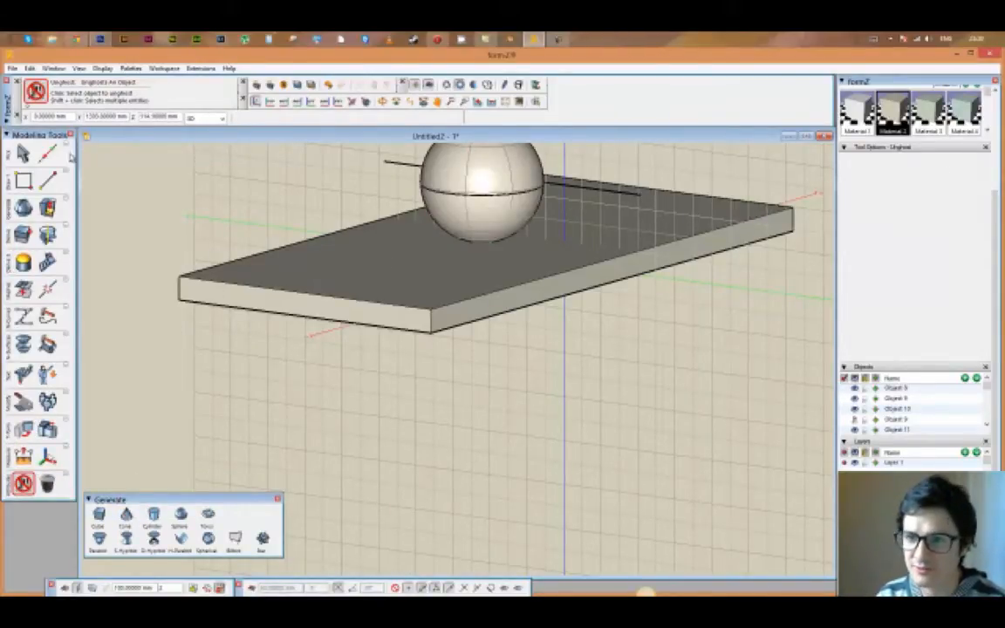
{"action": "left_click", "coordinate": [23, 153]}
{"action": "left_click", "coordinate": [495, 170]}
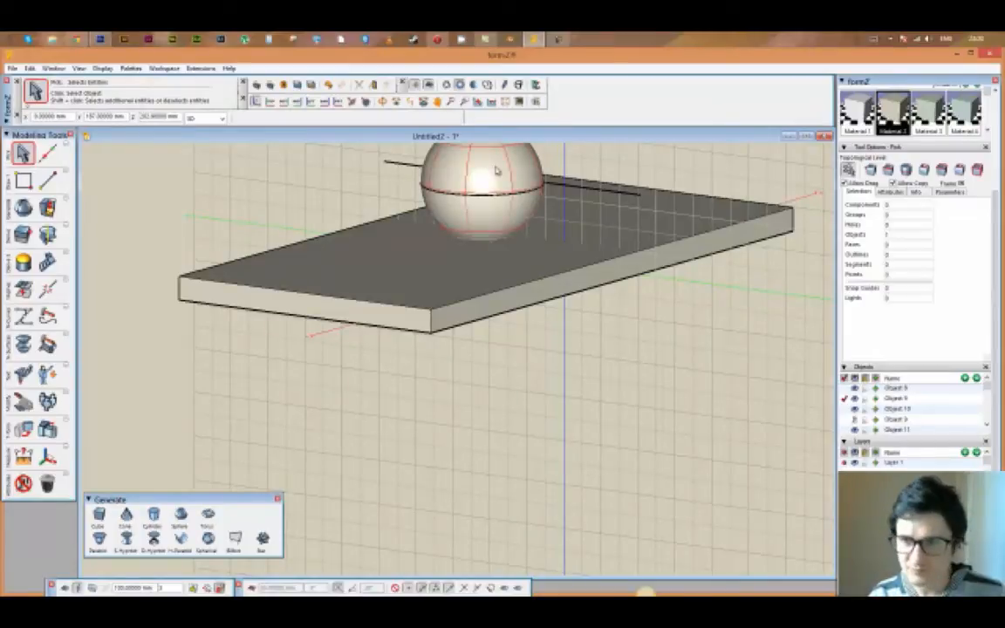
{"action": "left_click", "coordinate": [490, 172]}
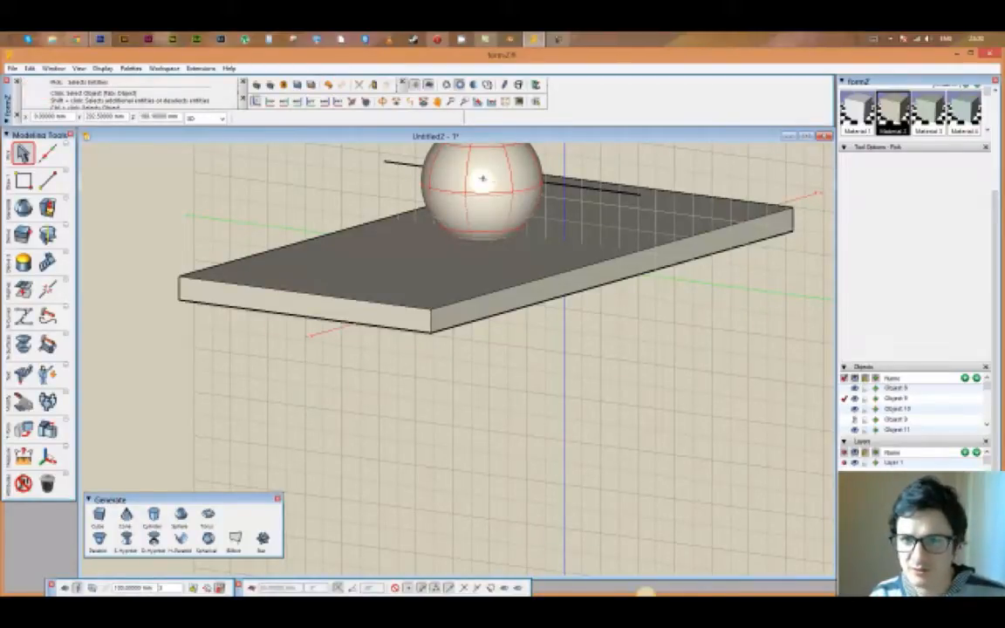
{"action": "left_click", "coordinate": [486, 167]}
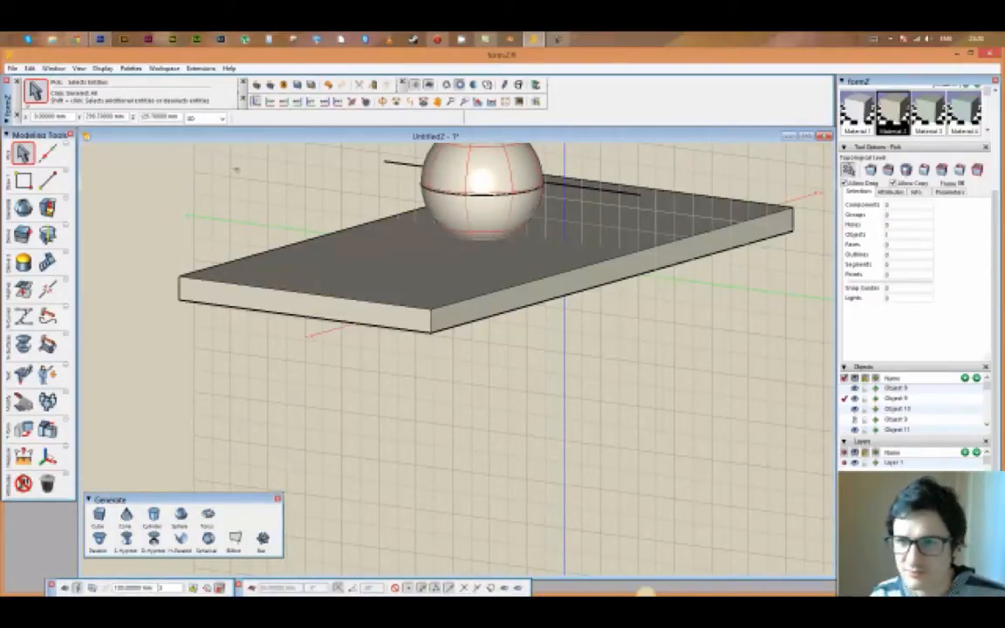
{"action": "key", "text": "Delete"}
- Unghost the lower hemisphere beneath the cap surface
{"action": "left_click", "coordinate": [491, 189]}
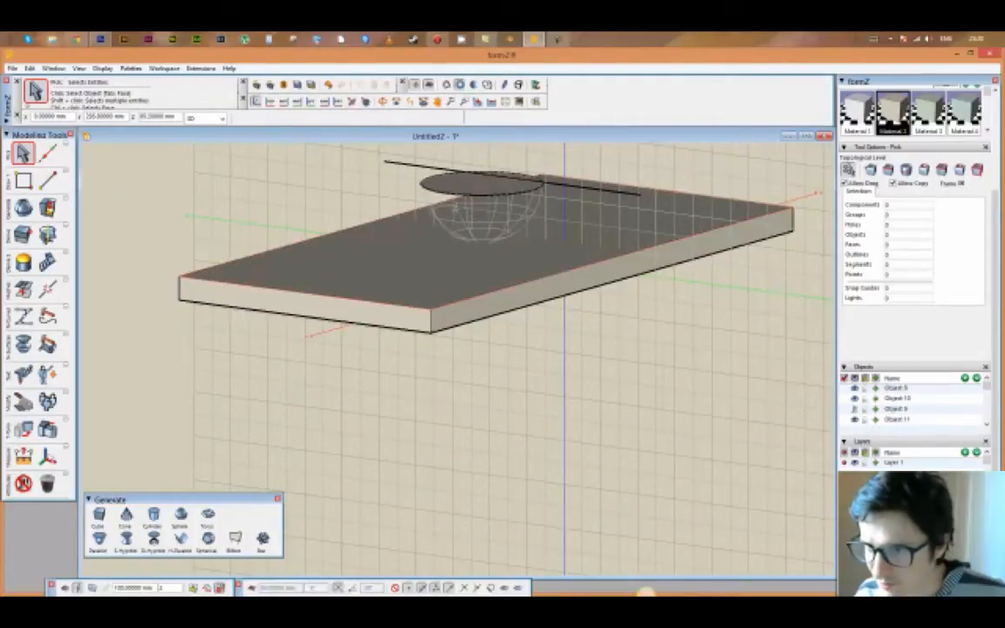
{"action": "scroll", "coordinate": [475, 220], "scroll_direction": "up", "scroll_amount": 5}
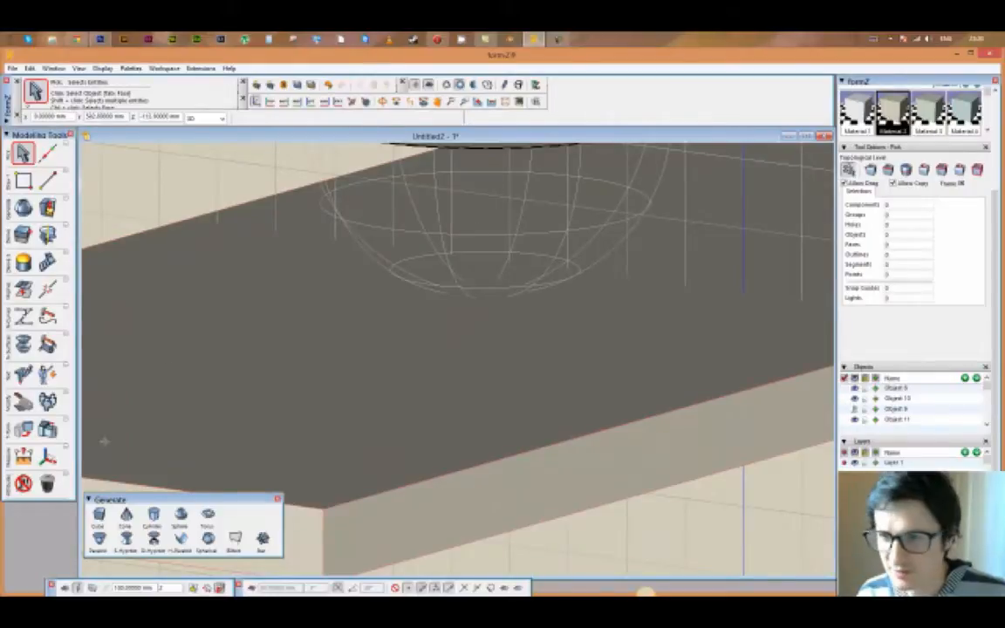
{"action": "left_click", "coordinate": [23, 482]}
{"action": "scroll", "coordinate": [472, 231], "scroll_direction": "down", "scroll_amount": 5}
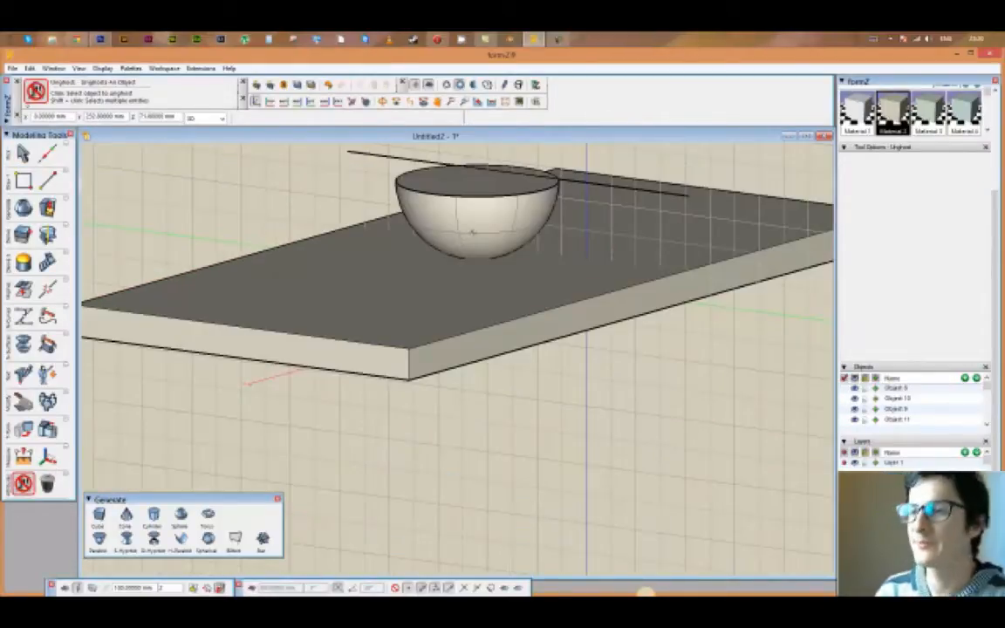
- Identify the slab in the object list by toggling its visibility, and rename it "board"
{"action": "scroll", "coordinate": [529, 141], "scroll_direction": "down", "scroll_amount": 5}
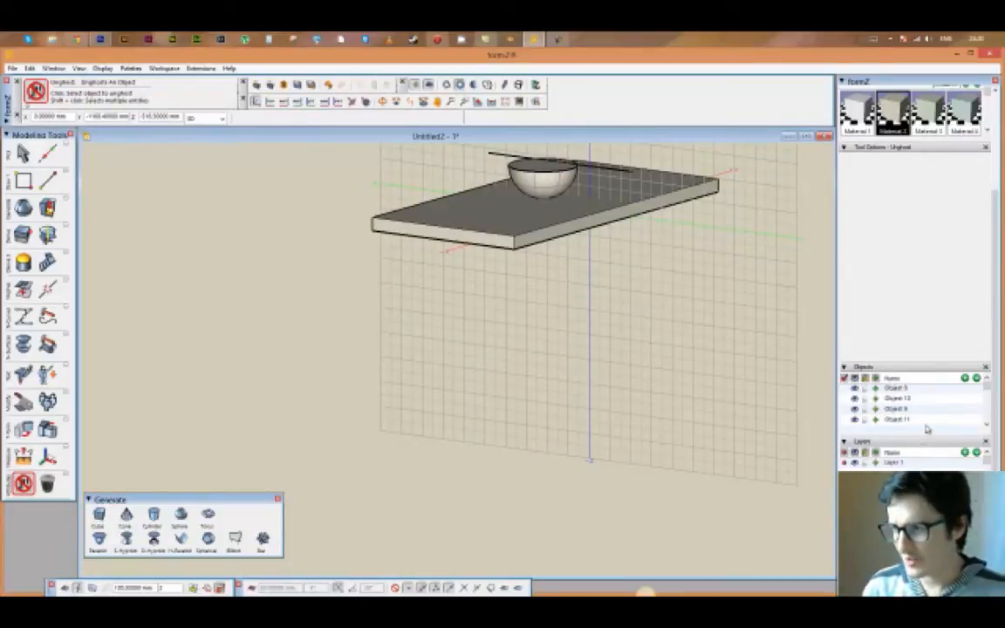
{"action": "left_click", "coordinate": [383, 102]}
{"action": "left_click_drag", "start_coordinate": [524, 187], "coordinate": [565, 236]}
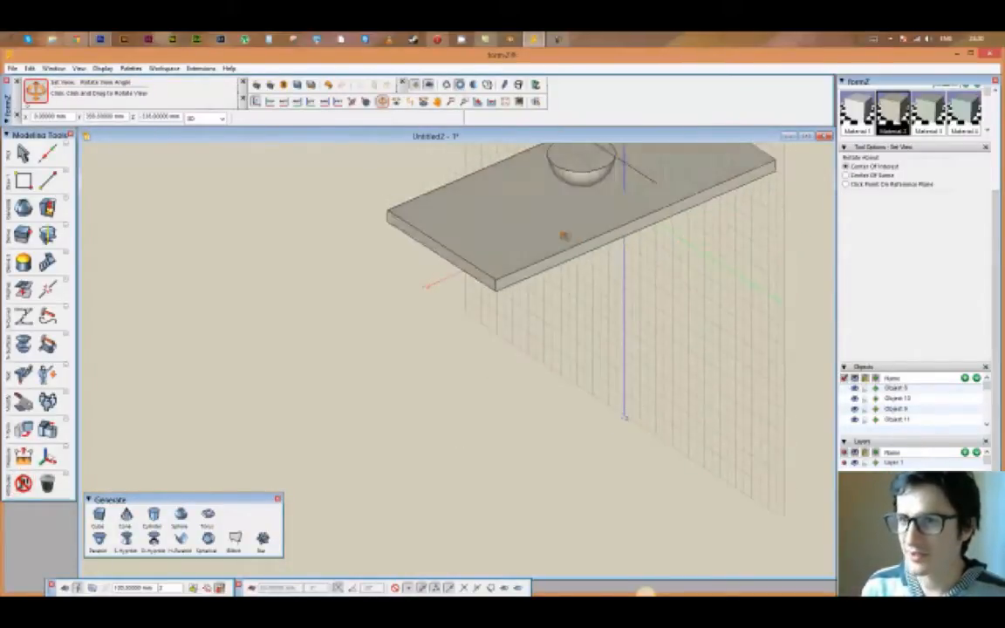
{"action": "left_click", "coordinate": [437, 101]}
{"action": "left_click_drag", "start_coordinate": [498, 156], "coordinate": [525, 287]}
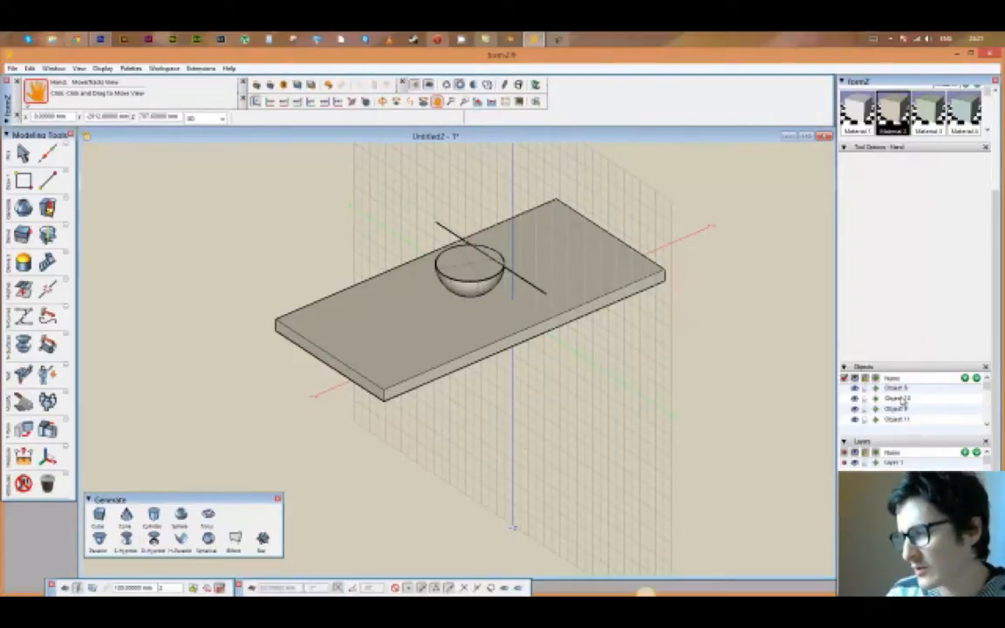
{"action": "left_click", "coordinate": [854, 391]}
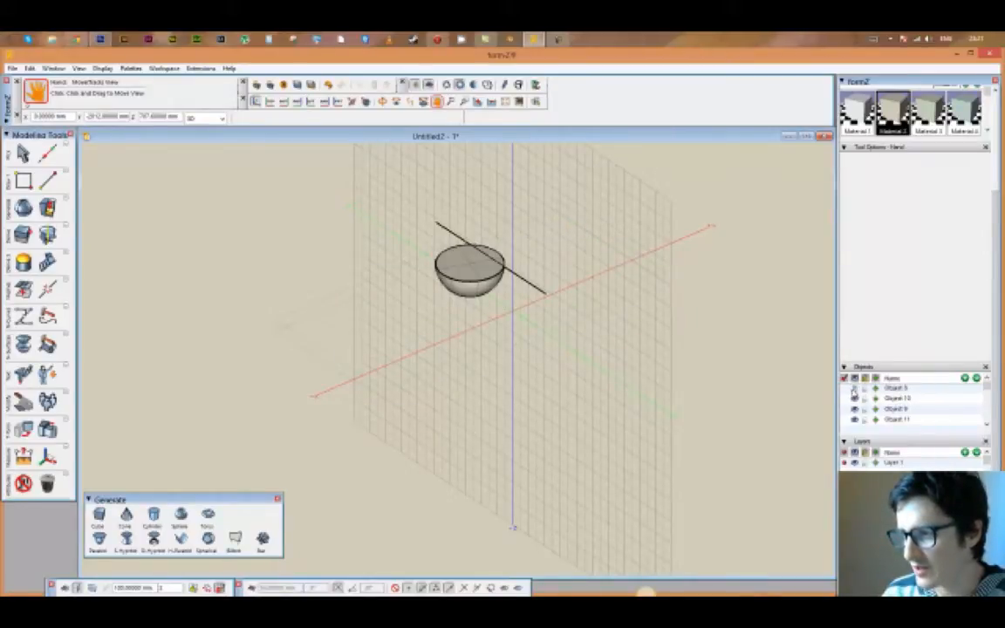
{"action": "left_click", "coordinate": [855, 391]}
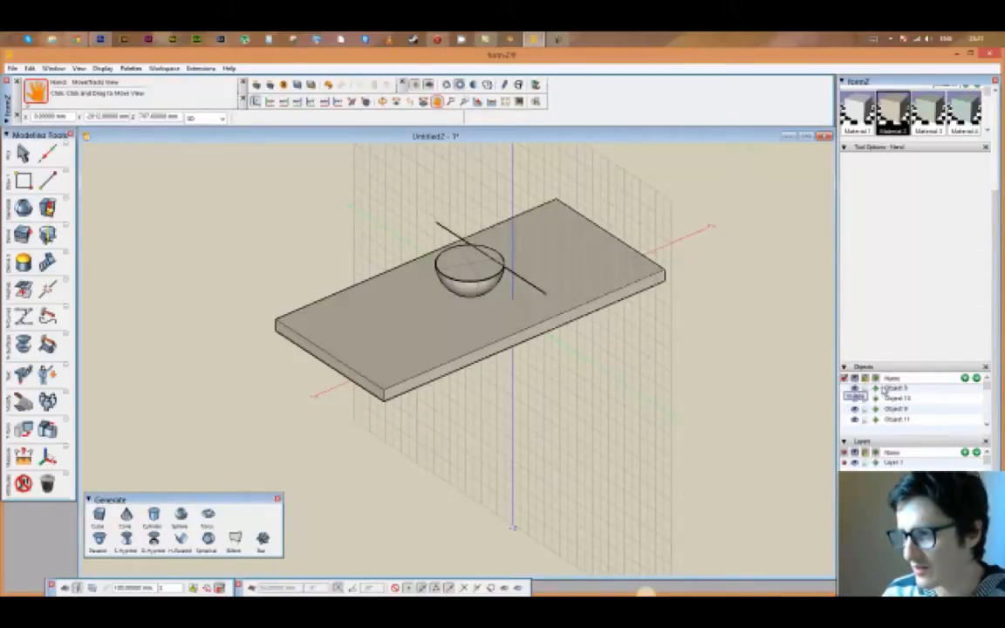
{"action": "left_click", "coordinate": [890, 389]}
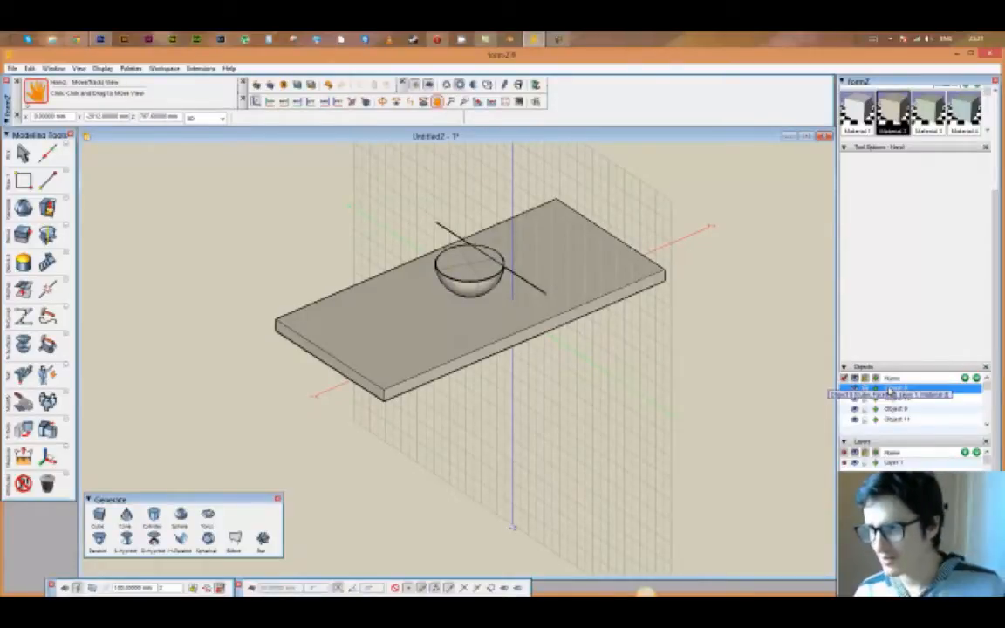
{"action": "double_click", "coordinate": [889, 390]}
{"action": "key", "text": "BackSpace"}
{"action": "type", "text": "board"}
{"action": "key", "text": "Return"}
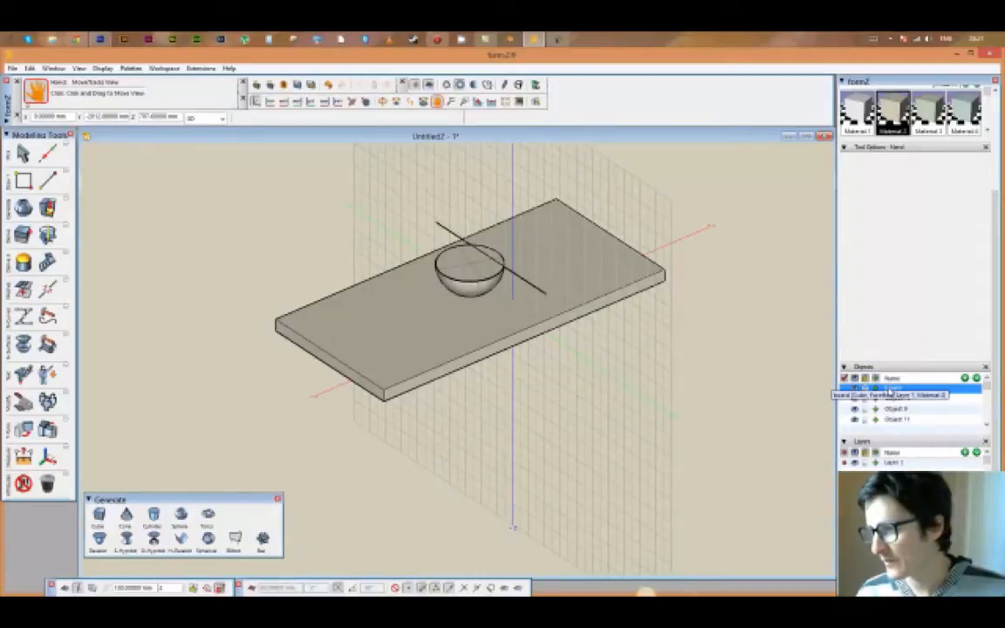
- Identify the slicing line in the object list by its visibility and delete it
{"action": "left_click", "coordinate": [856, 399]}
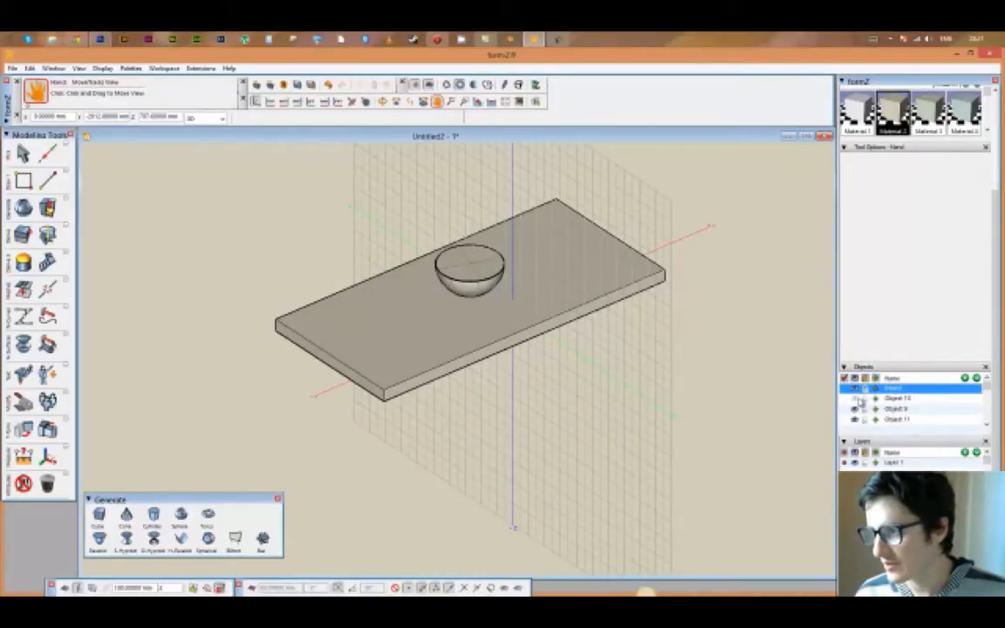
{"action": "right_click", "coordinate": [859, 401]}
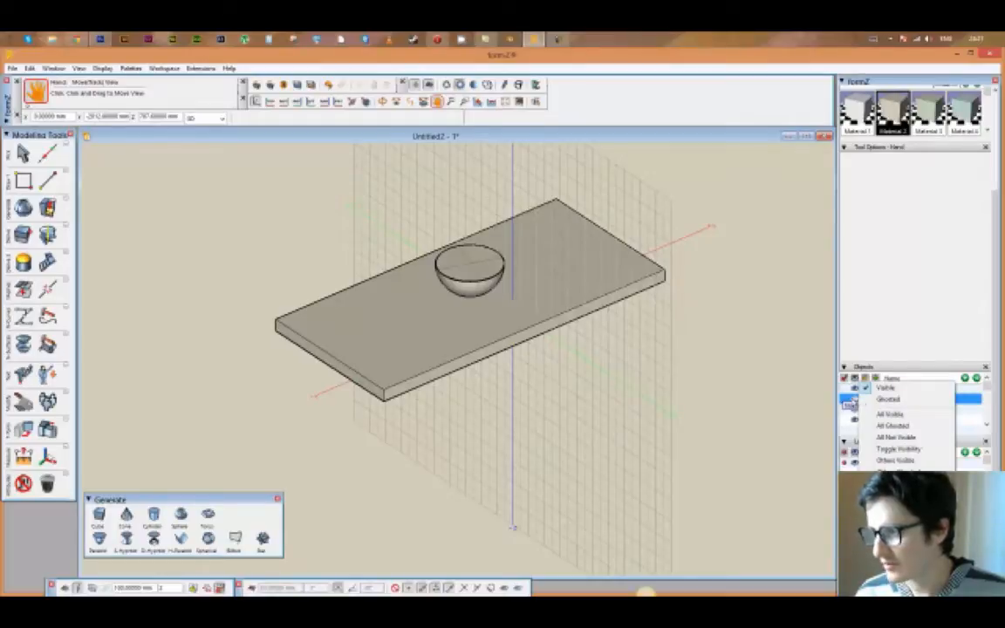
{"action": "left_click", "coordinate": [898, 399]}
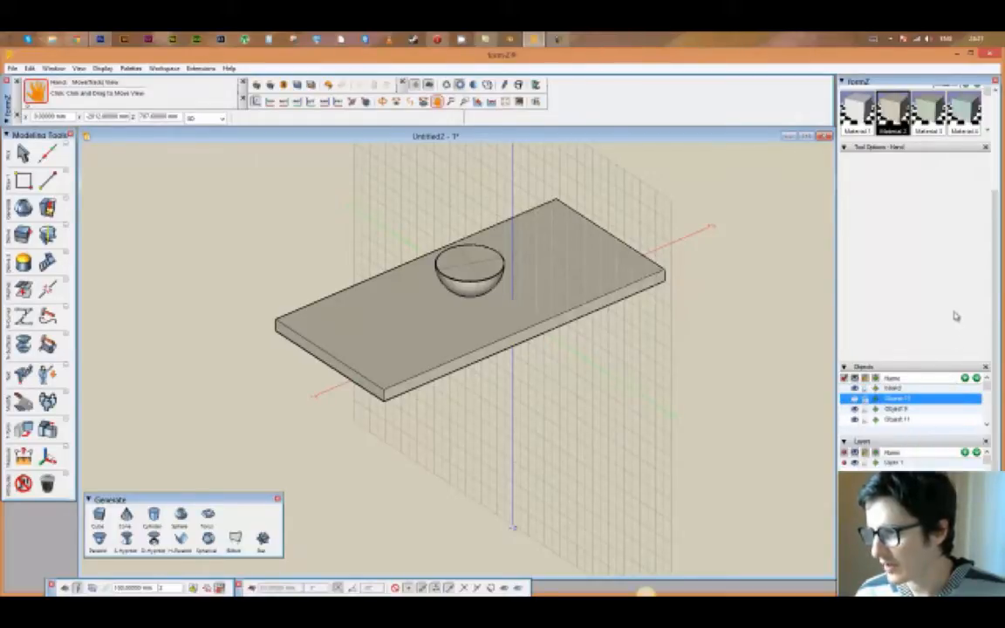
{"action": "right_click", "coordinate": [900, 398]}
{"action": "left_click", "coordinate": [942, 217]}
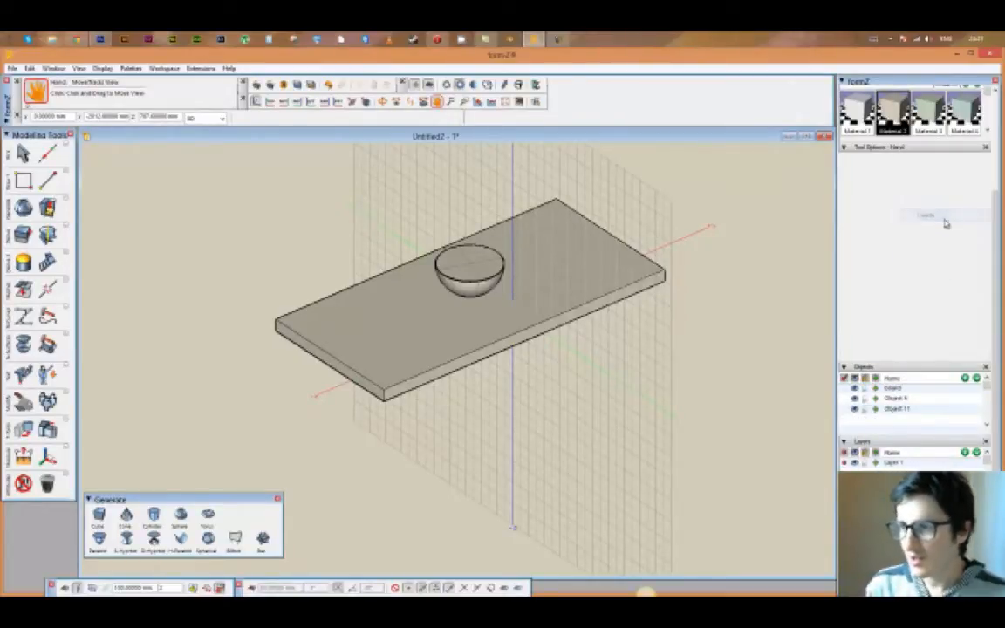
- Identify the lower hemisphere by toggling its visibility, and rename it "orange_b_1"
{"action": "left_click", "coordinate": [856, 399]}
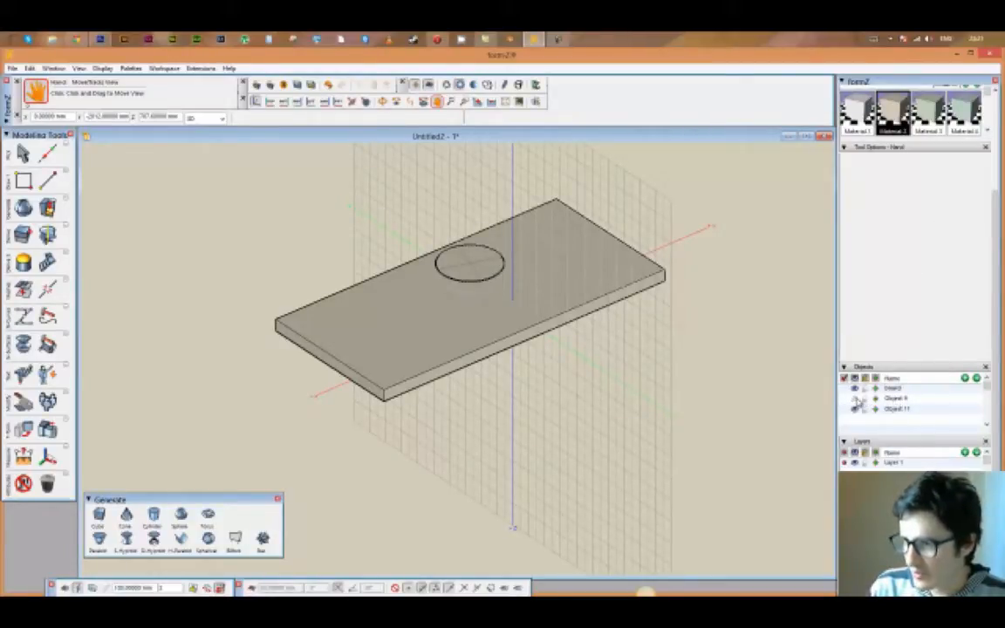
{"action": "left_click", "coordinate": [856, 399]}
{"action": "left_click", "coordinate": [899, 399]}
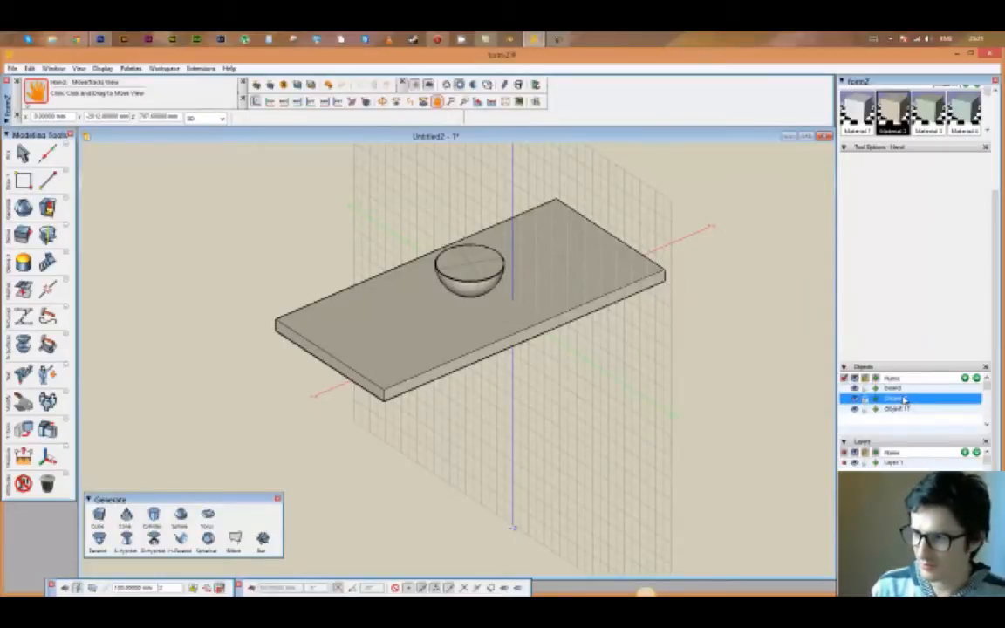
{"action": "left_click", "coordinate": [903, 399]}
{"action": "double_click", "coordinate": [903, 397]}
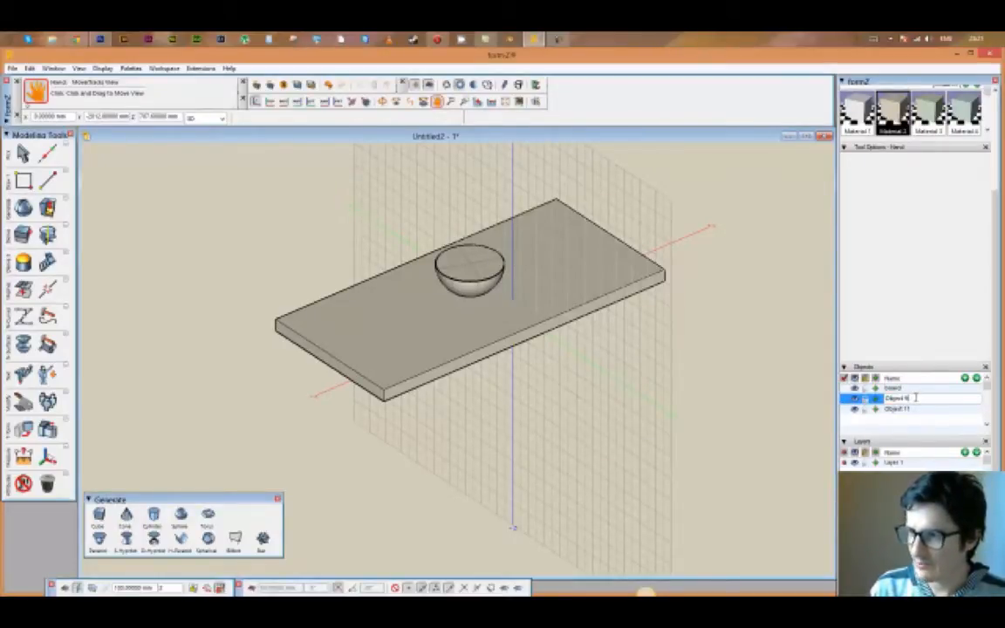
{"action": "type", "text": "N_E"}
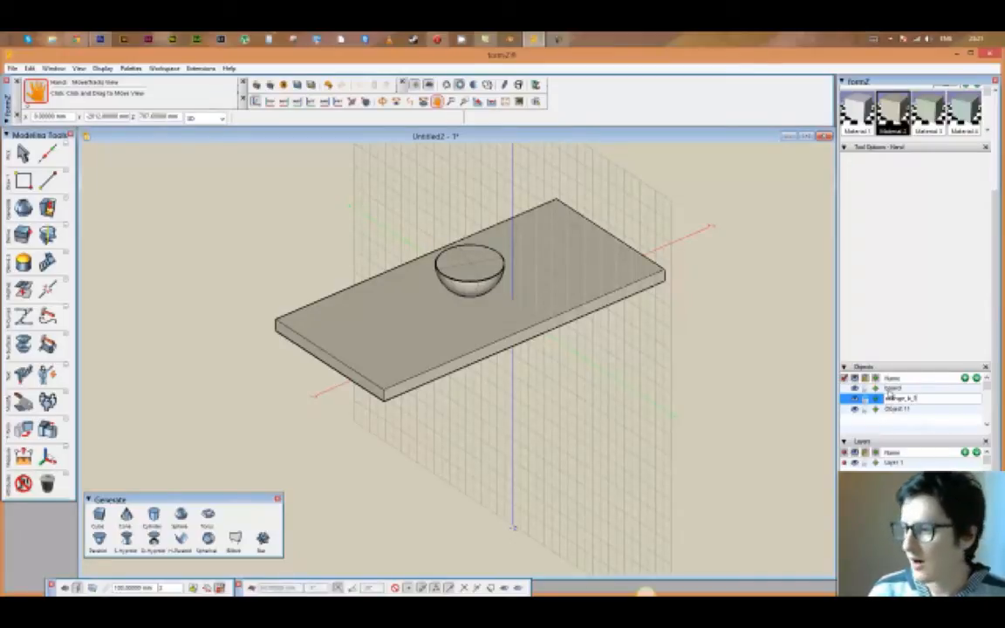
{"action": "key", "text": "Return"}
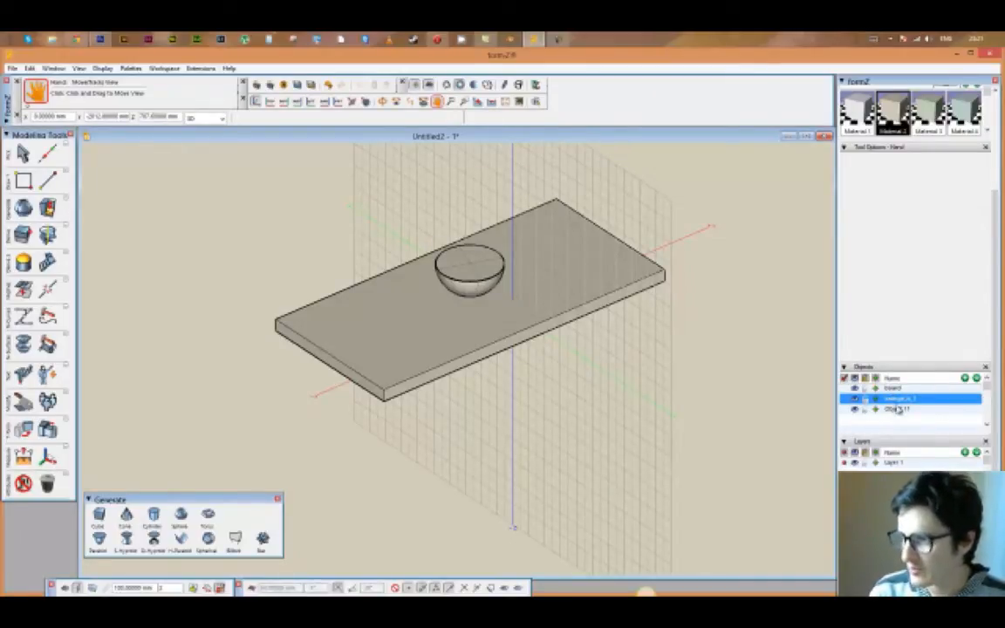
- Rename the cap surface on top of the hemisphere "orange_t_1"
{"action": "left_click", "coordinate": [898, 410]}
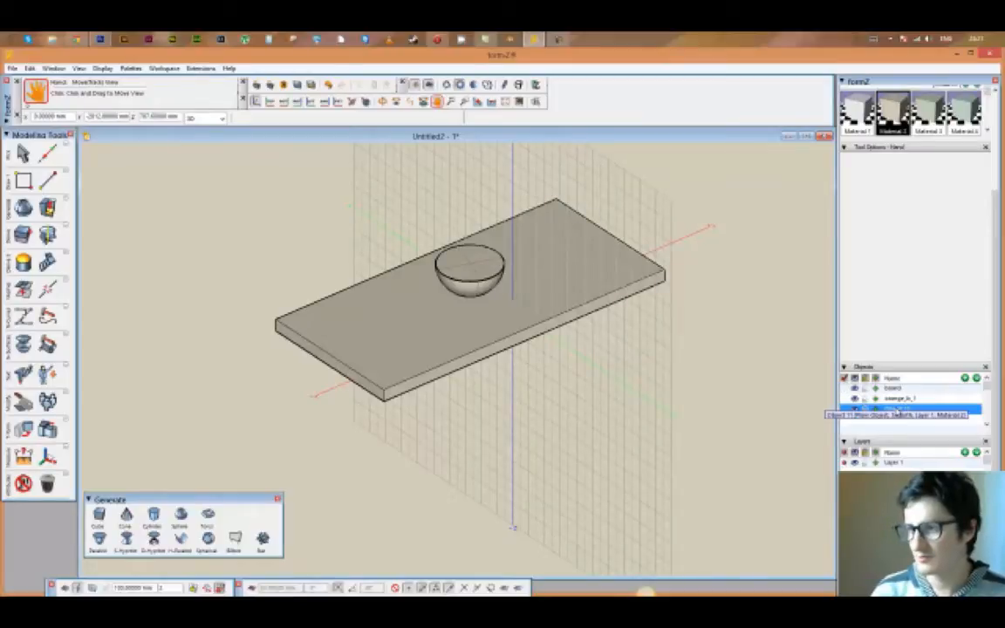
{"action": "double_click", "coordinate": [898, 409]}
{"action": "type", "text": "o"}
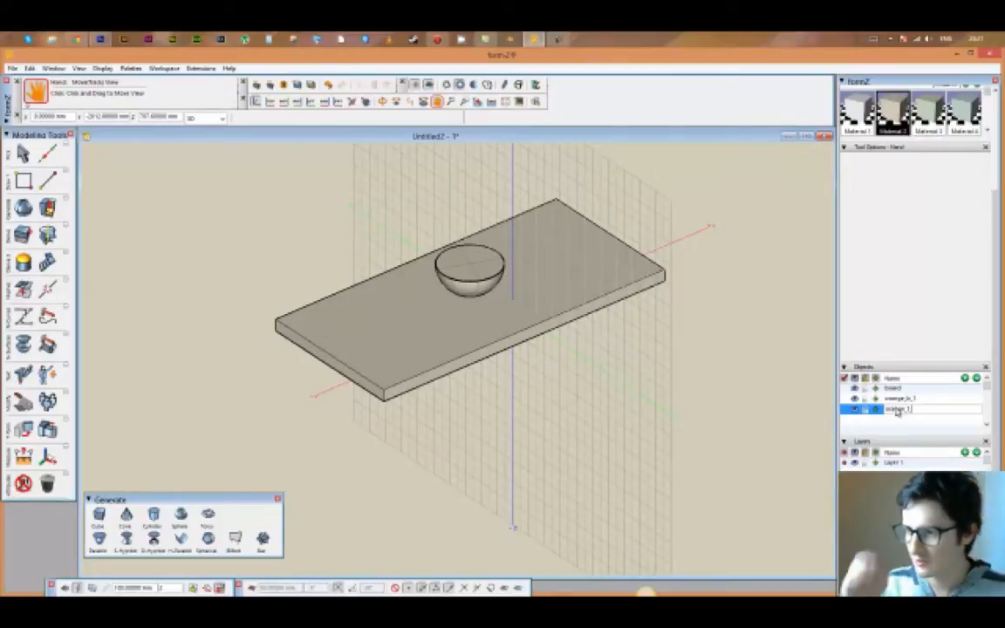
{"action": "key", "text": "Return"}
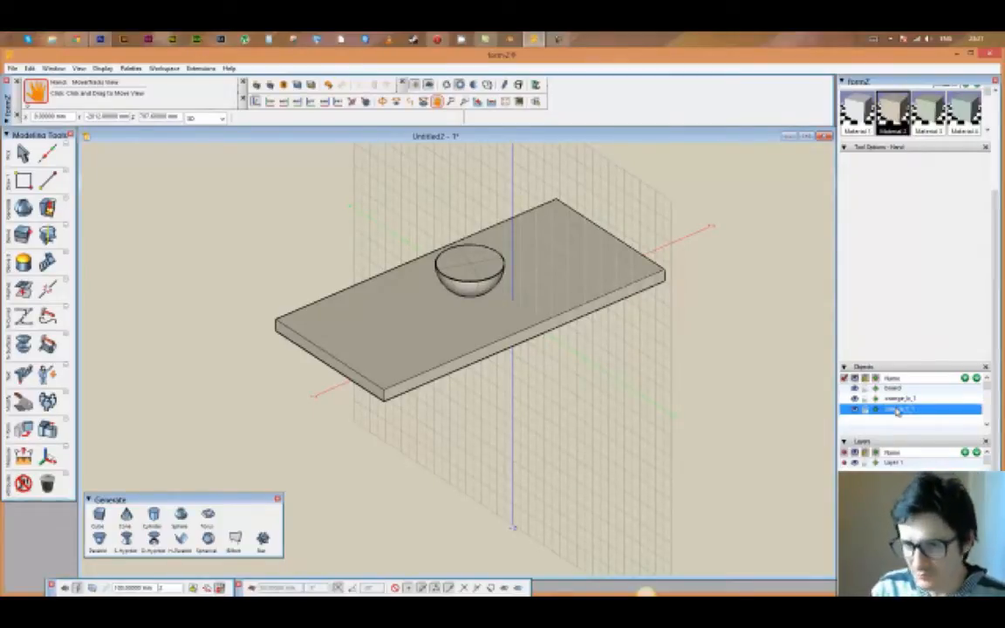
- Switch to the horizontal XY reference plane, and check the hemisphere and its cap by selecting and deselecting them
{"action": "left_click", "coordinate": [65, 587]}
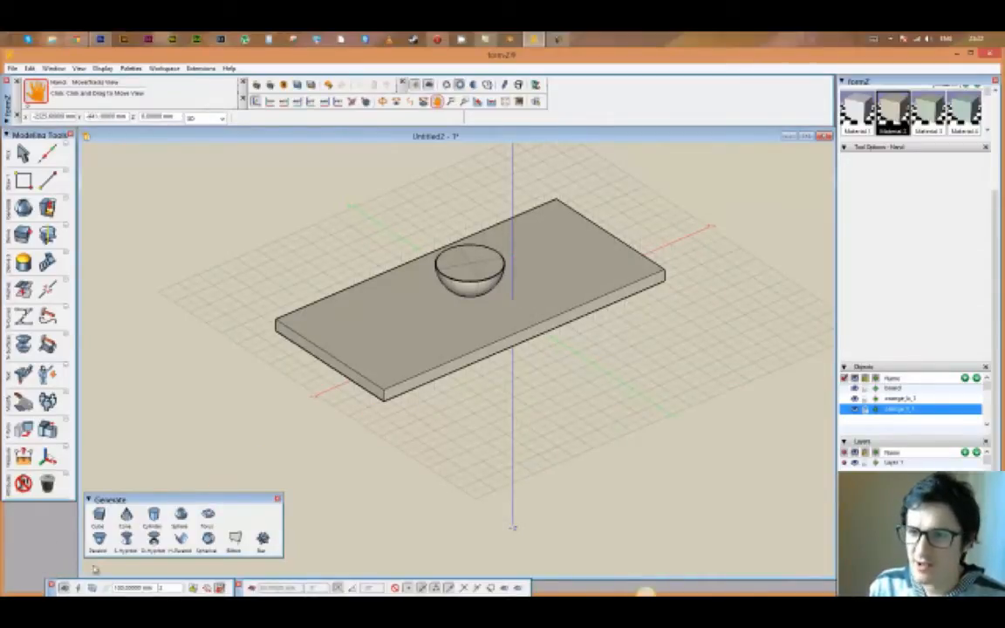
{"action": "left_click", "coordinate": [23, 152]}
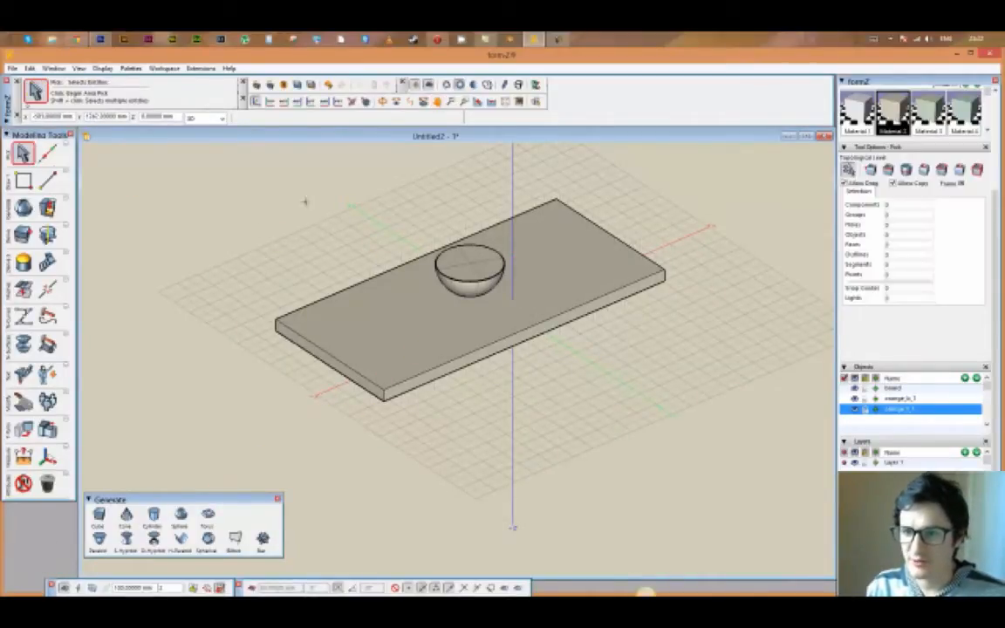
{"action": "left_click", "coordinate": [476, 281]}
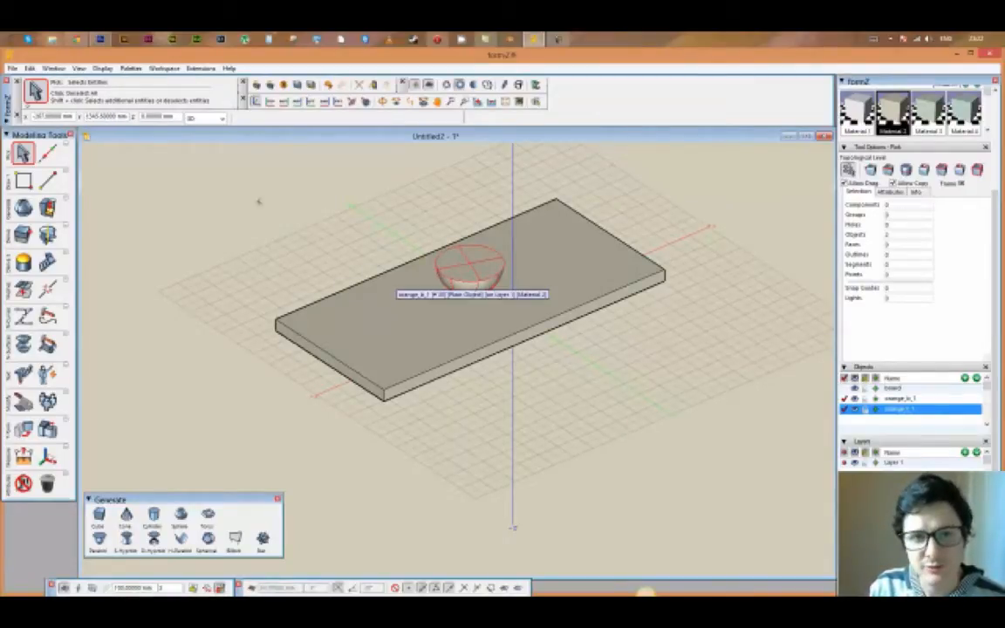
{"action": "left_click", "coordinate": [223, 205]}
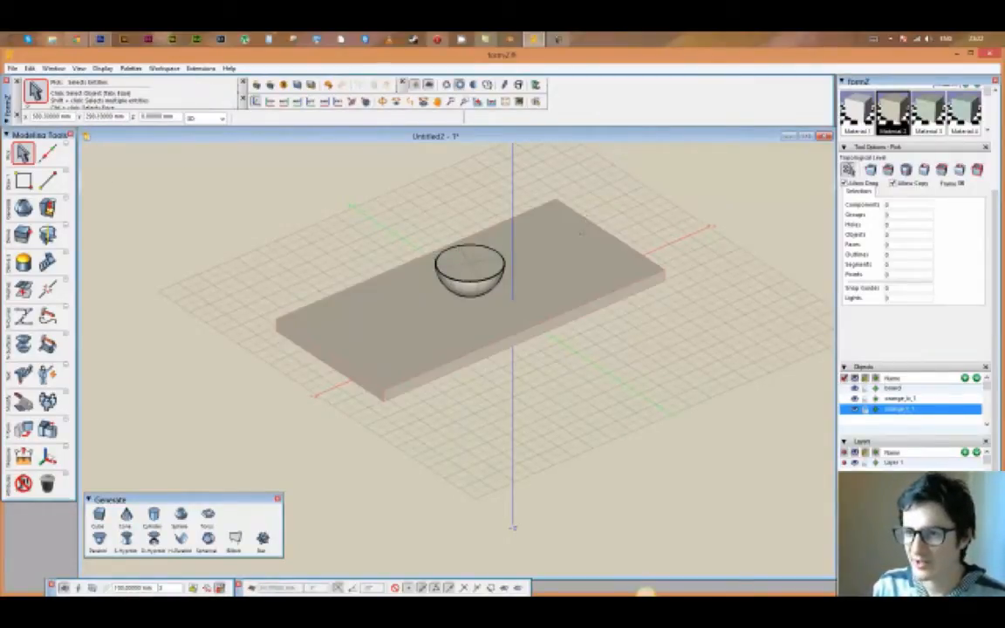
{"action": "scroll", "coordinate": [431, 226], "scroll_direction": "down", "scroll_amount": 3}
{"action": "scroll", "coordinate": [431, 227], "scroll_direction": "up", "scroll_amount": 5}
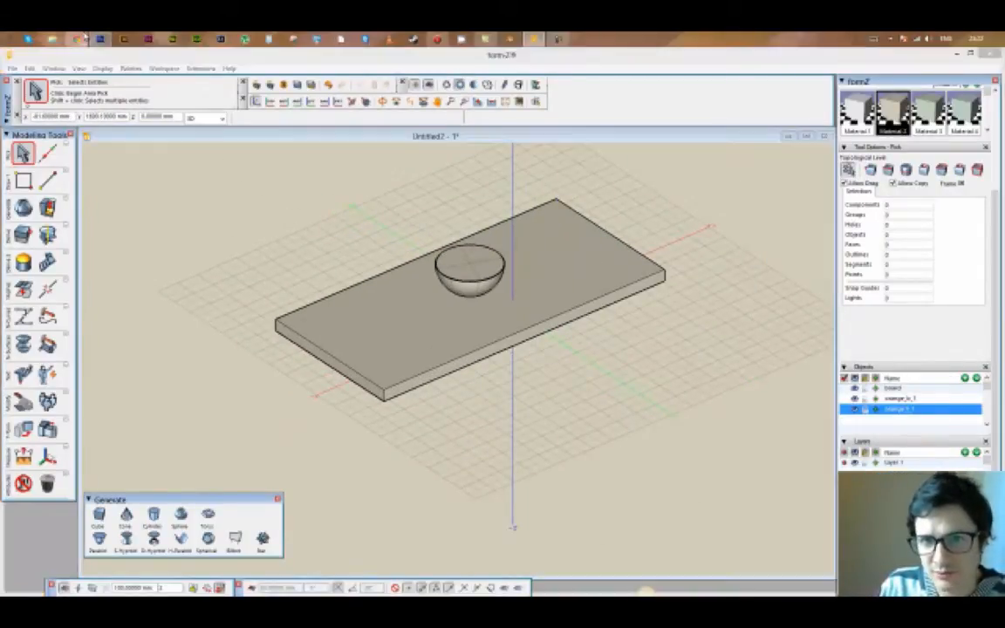
- Switch to Chrome, search images for "photography studio", examine the studio photo with the race car, and return to form·Z
{"action": "left_click", "coordinate": [78, 38]}
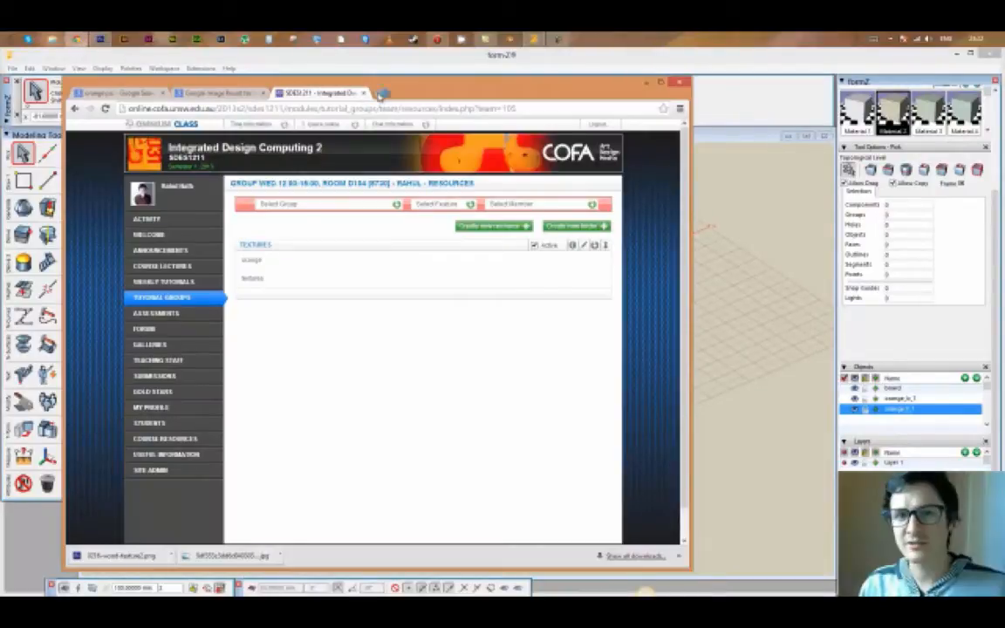
{"action": "left_click", "coordinate": [381, 92]}
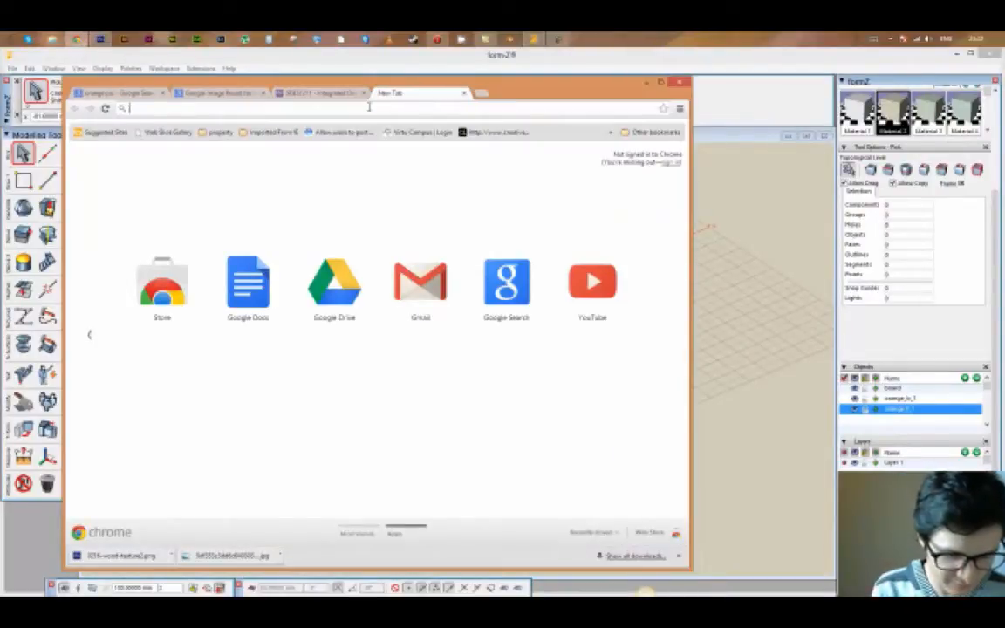
{"action": "type", "text": "photography studip"}
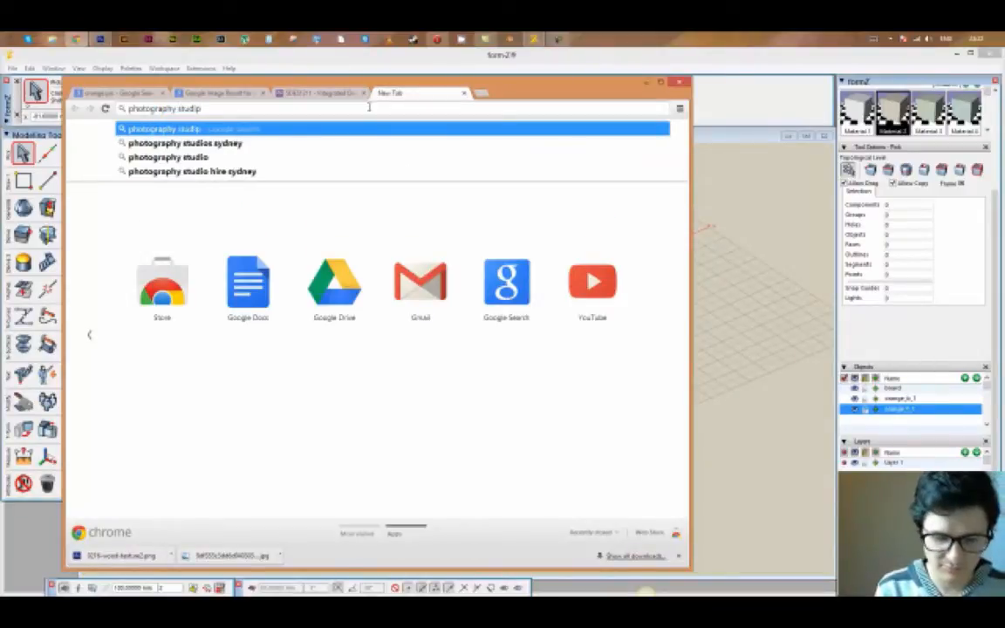
{"action": "key", "text": "Return"}
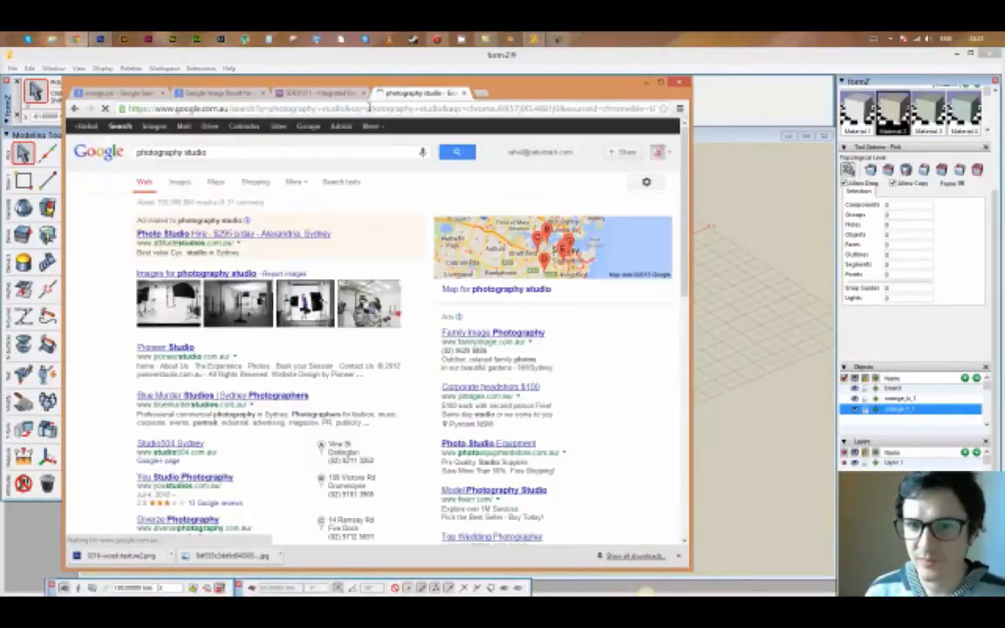
{"action": "left_click", "coordinate": [181, 184]}
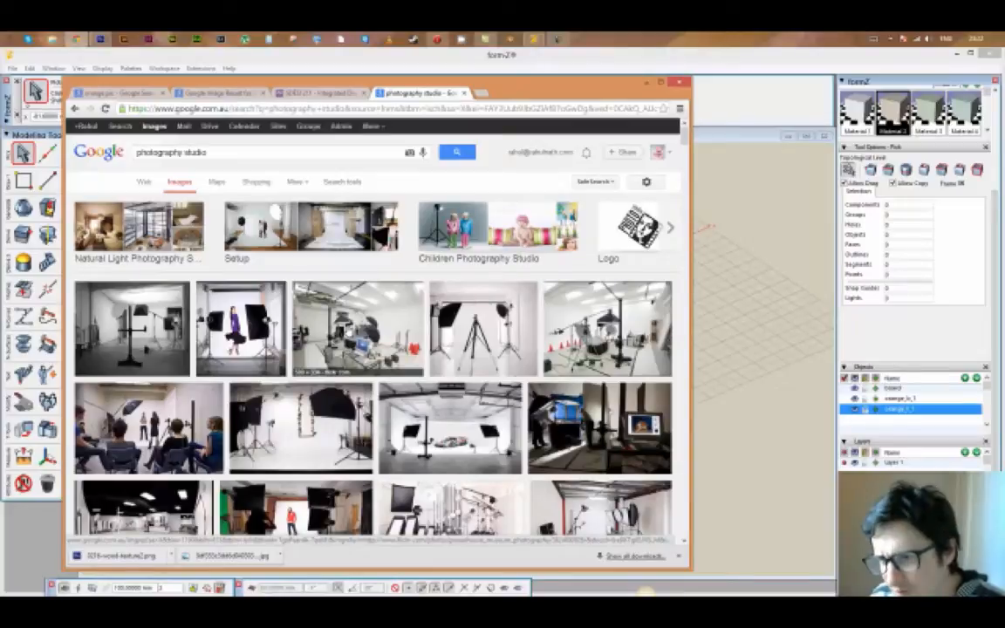
{"action": "scroll", "coordinate": [501, 365], "scroll_direction": "down", "scroll_amount": 2}
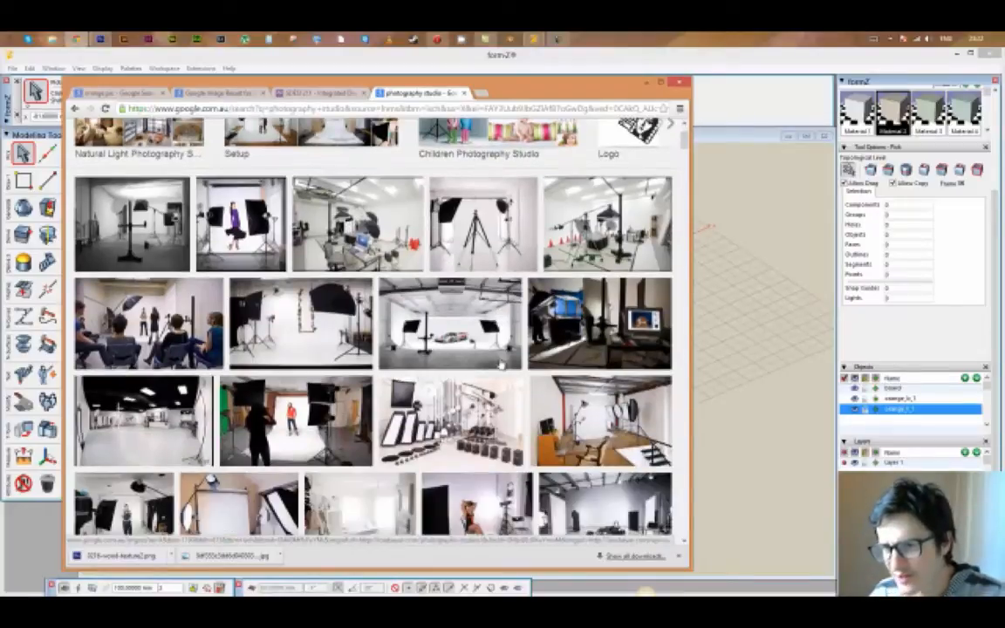
{"action": "left_click", "coordinate": [494, 352]}
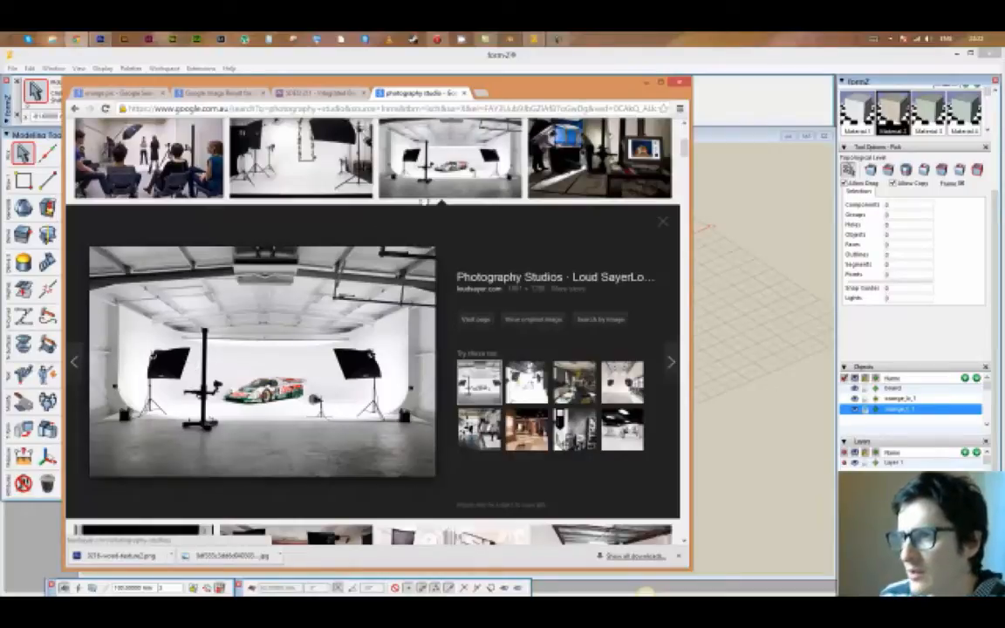
{"action": "left_click", "coordinate": [646, 83]}
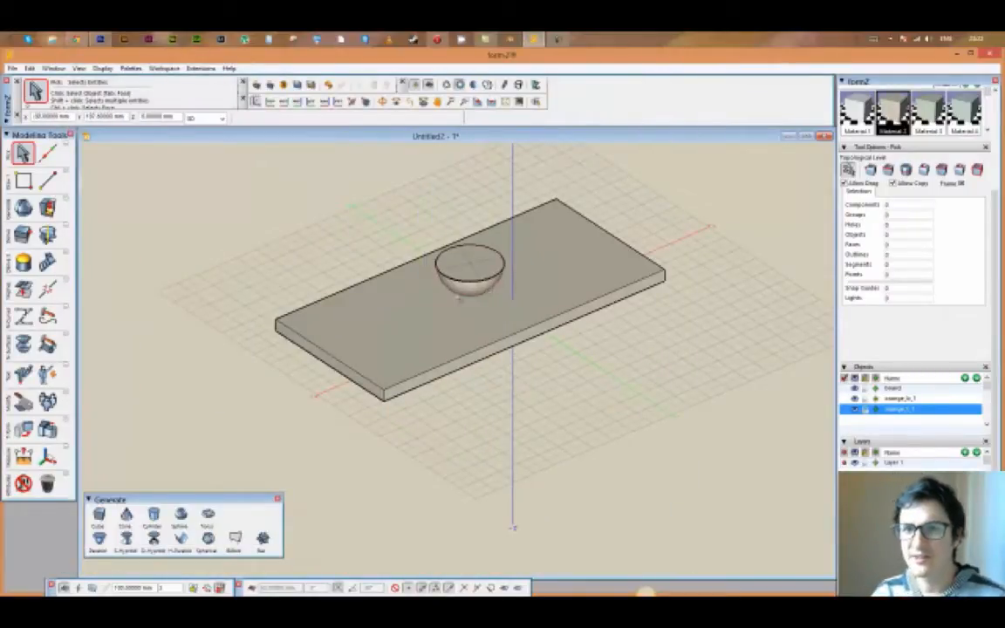
- In the YZ side view, draw a spline running flat along the board's underside and curving upward beyond its far end
{"action": "left_click", "coordinate": [313, 101]}
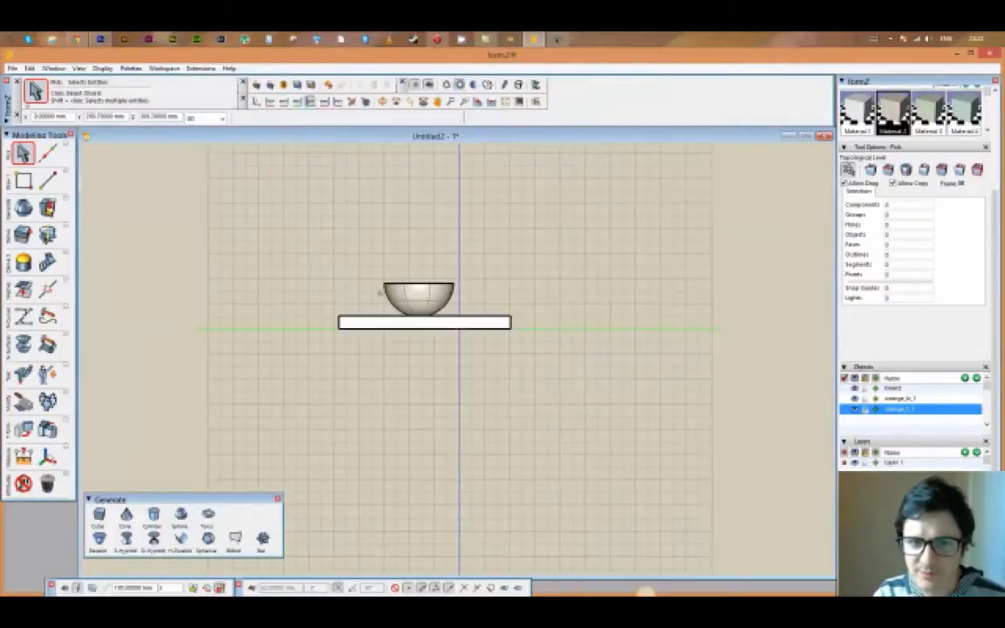
{"action": "left_click_drag", "start_coordinate": [48, 178], "coordinate": [177, 194]}
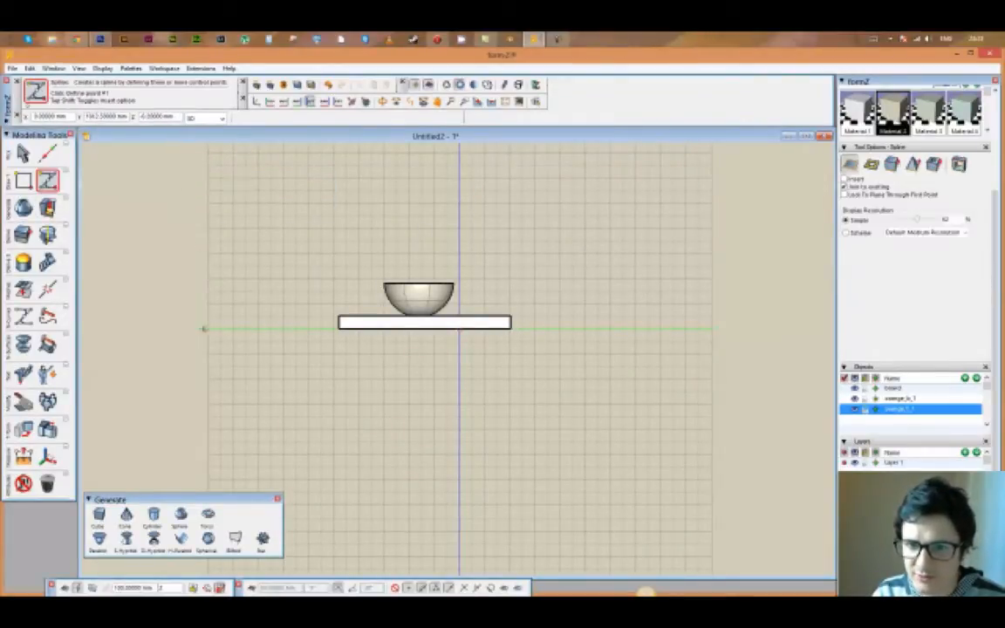
{"action": "left_click", "coordinate": [126, 330]}
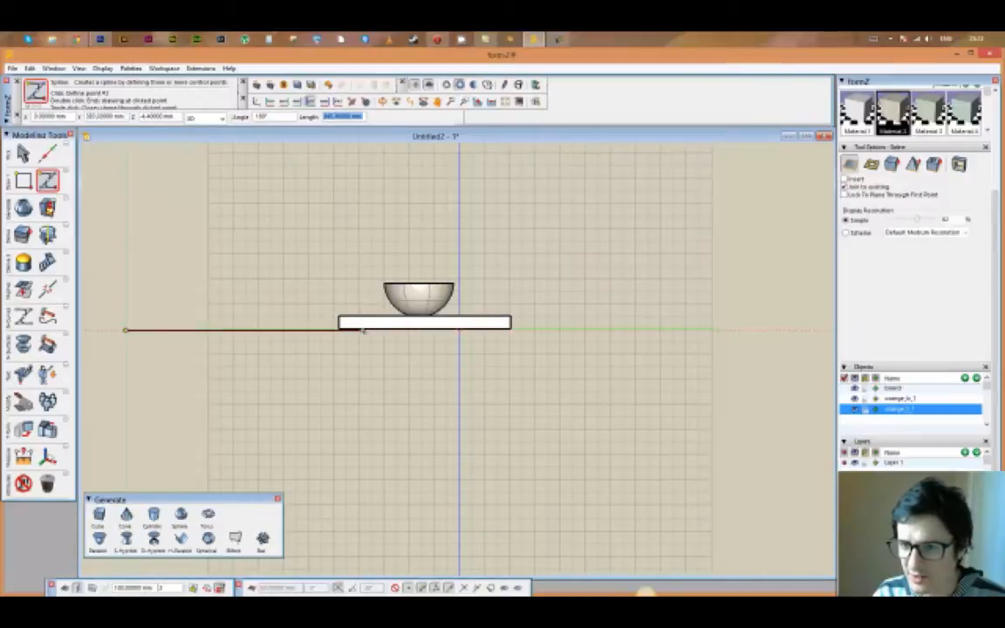
{"action": "left_click", "coordinate": [533, 330]}
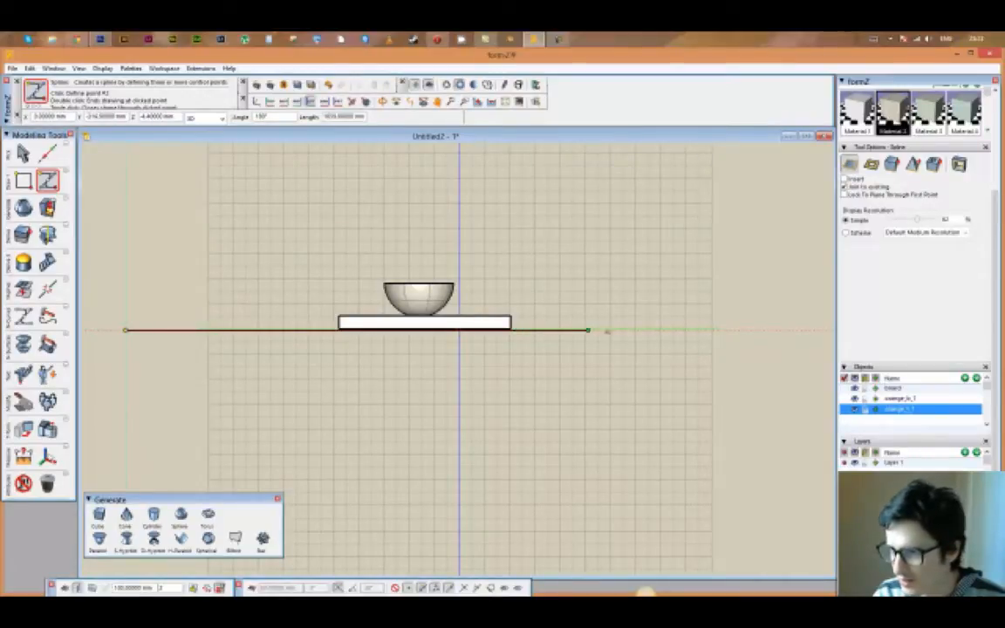
{"action": "left_click", "coordinate": [712, 330]}
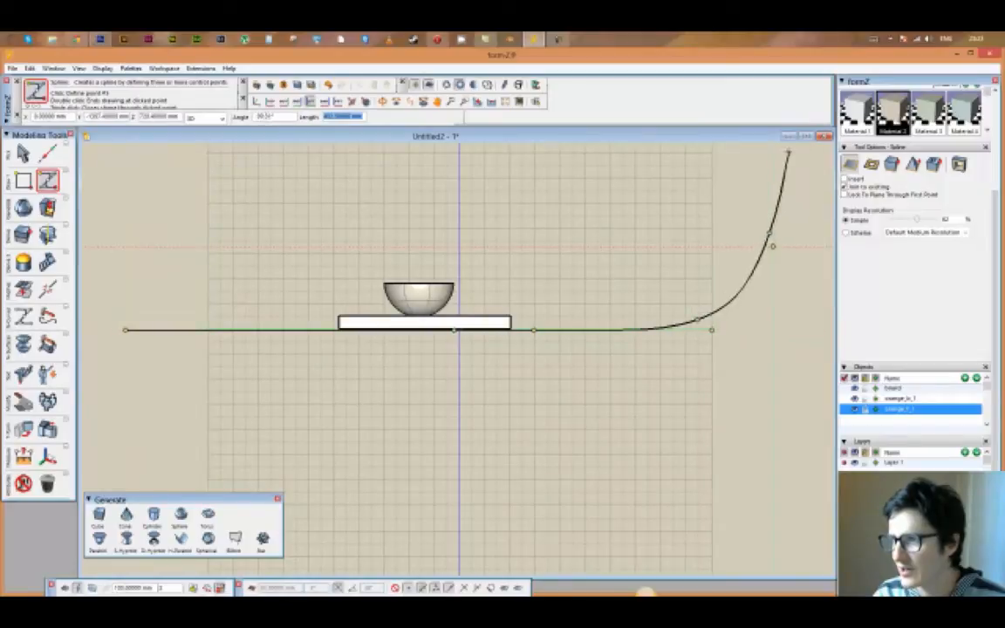
{"action": "scroll", "coordinate": [785, 152], "scroll_direction": "down", "scroll_amount": 1}
{"action": "scroll", "coordinate": [785, 153], "scroll_direction": "down", "scroll_amount": 1}
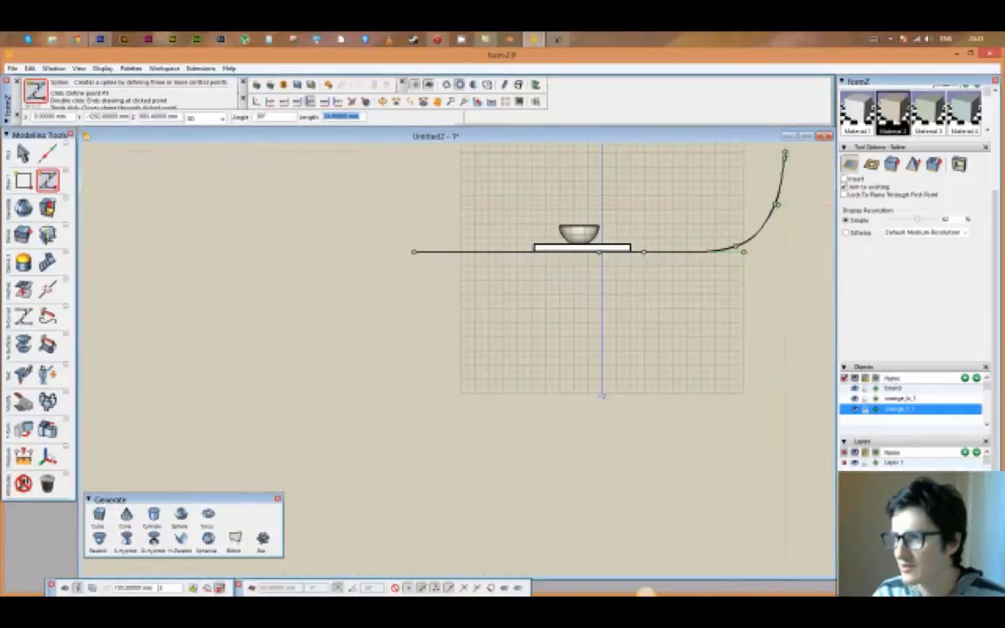
{"action": "left_click", "coordinate": [784, 152]}
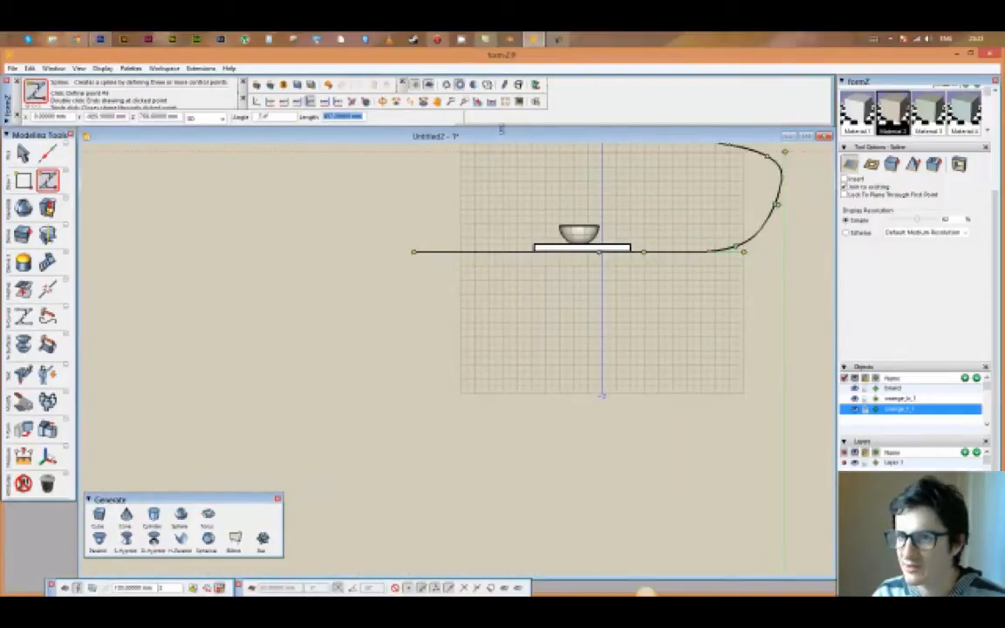
- Extend the spline from its upper end with a nearly vertical stretch and finish it as the tall backdrop profile
{"action": "left_click", "coordinate": [437, 102]}
{"action": "left_click_drag", "start_coordinate": [697, 207], "coordinate": [562, 406]}
{"action": "left_click", "coordinate": [47, 180]}
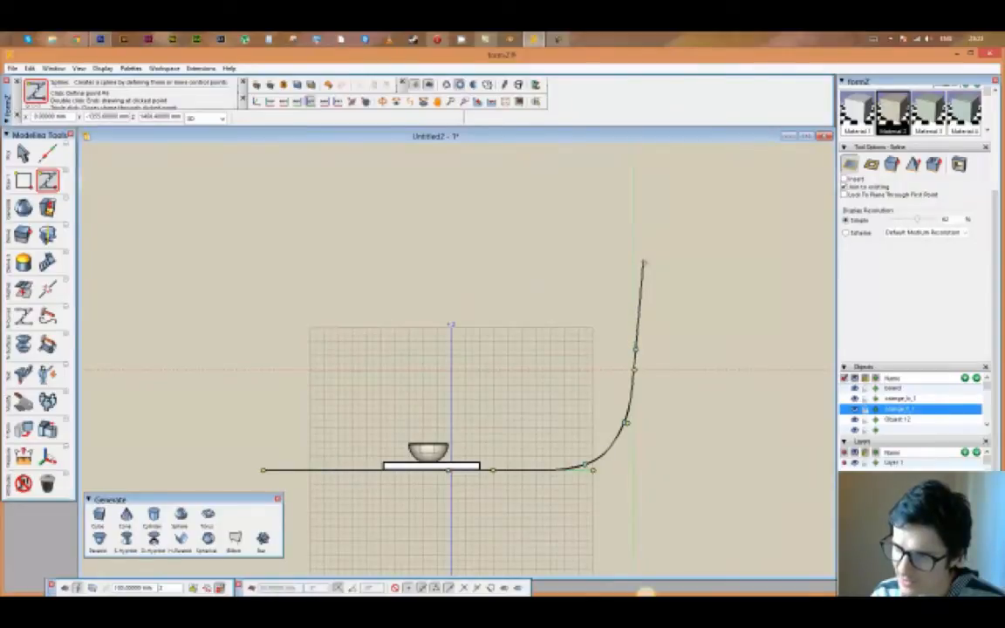
{"action": "left_click", "coordinate": [640, 261]}
{"action": "double_click", "coordinate": [645, 229]}
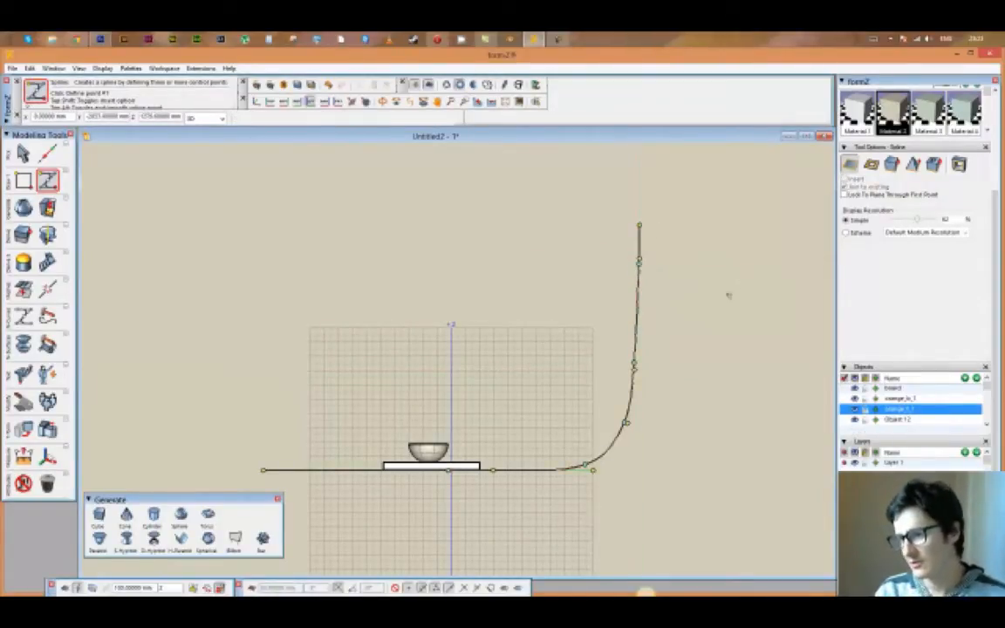
- In a 3D view, move the spline profile sideways so it stands well clear of the board
{"action": "scroll", "coordinate": [593, 359], "scroll_direction": "down", "scroll_amount": 5}
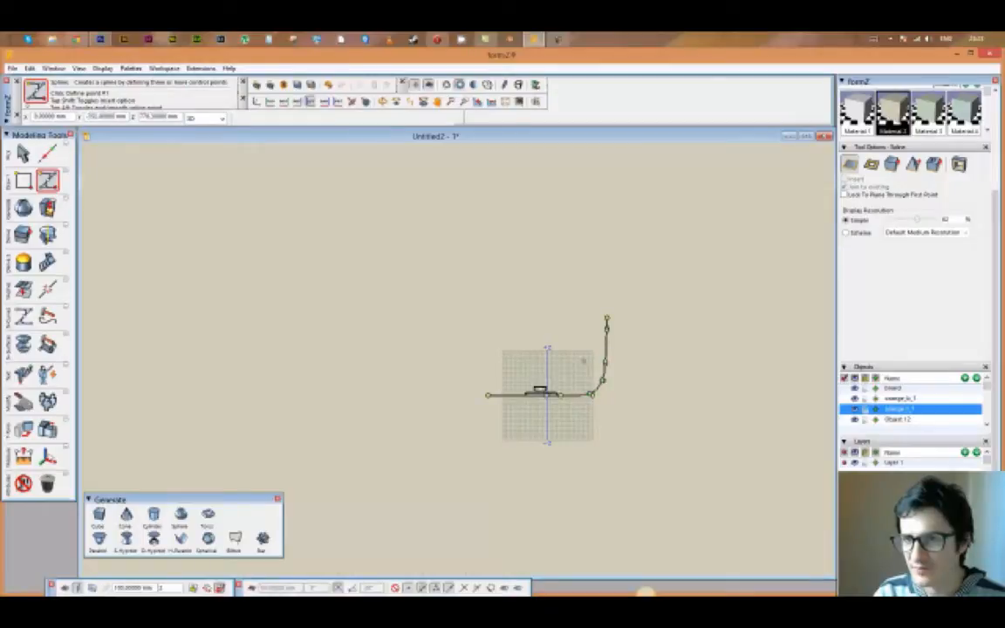
{"action": "left_click", "coordinate": [382, 101]}
{"action": "left_click_drag", "start_coordinate": [489, 291], "coordinate": [665, 347]}
{"action": "scroll", "coordinate": [572, 327], "scroll_direction": "up", "scroll_amount": 5}
{"action": "scroll", "coordinate": [535, 334], "scroll_direction": "down", "scroll_amount": 5}
{"action": "left_click", "coordinate": [23, 152]}
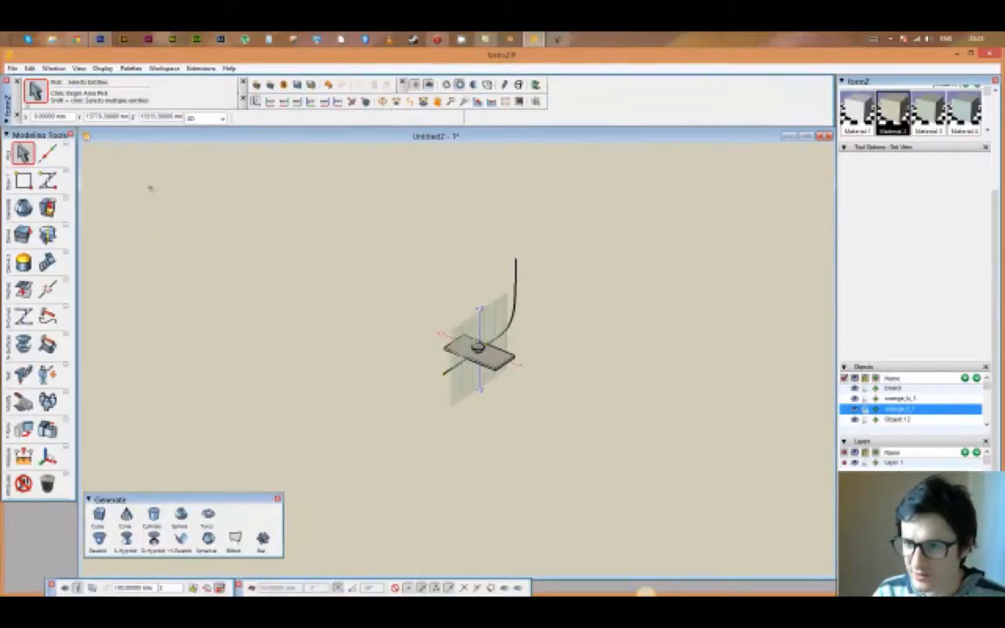
{"action": "left_click_drag", "start_coordinate": [511, 322], "coordinate": [695, 382]}
- Extrude the spline profile perpendicular to the reference plane by about 10,000 mm, so the backdrop sweeps behind and beneath the board
{"action": "left_click", "coordinate": [22, 233]}
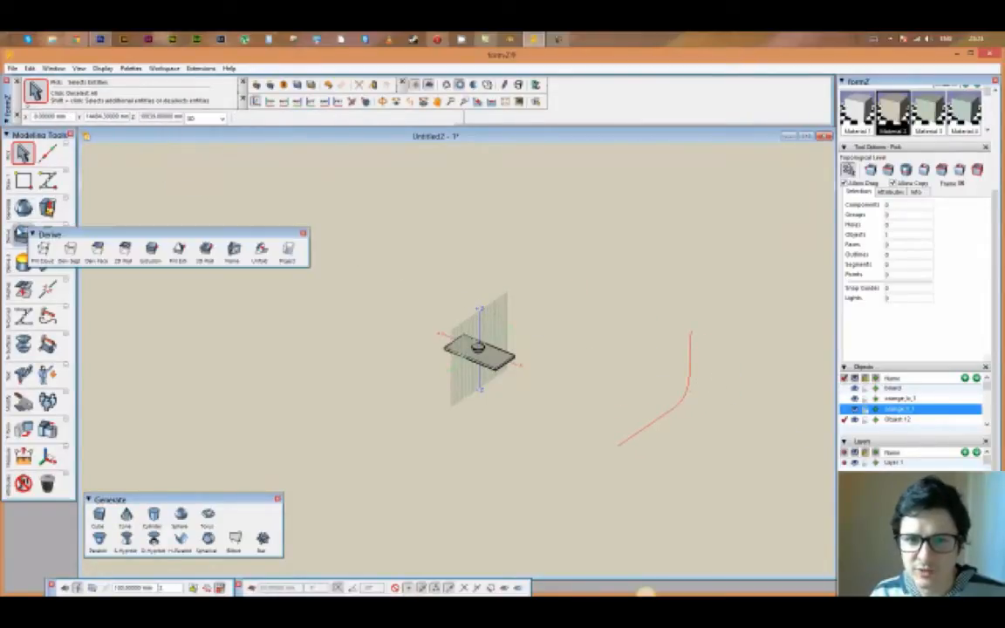
{"action": "left_click", "coordinate": [151, 249]}
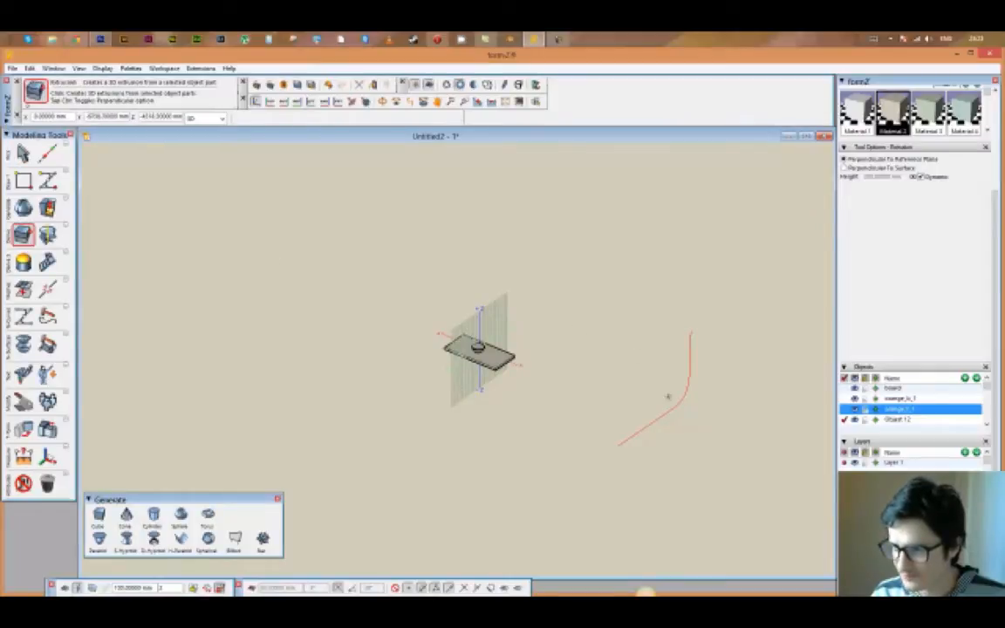
{"action": "left_click", "coordinate": [668, 408]}
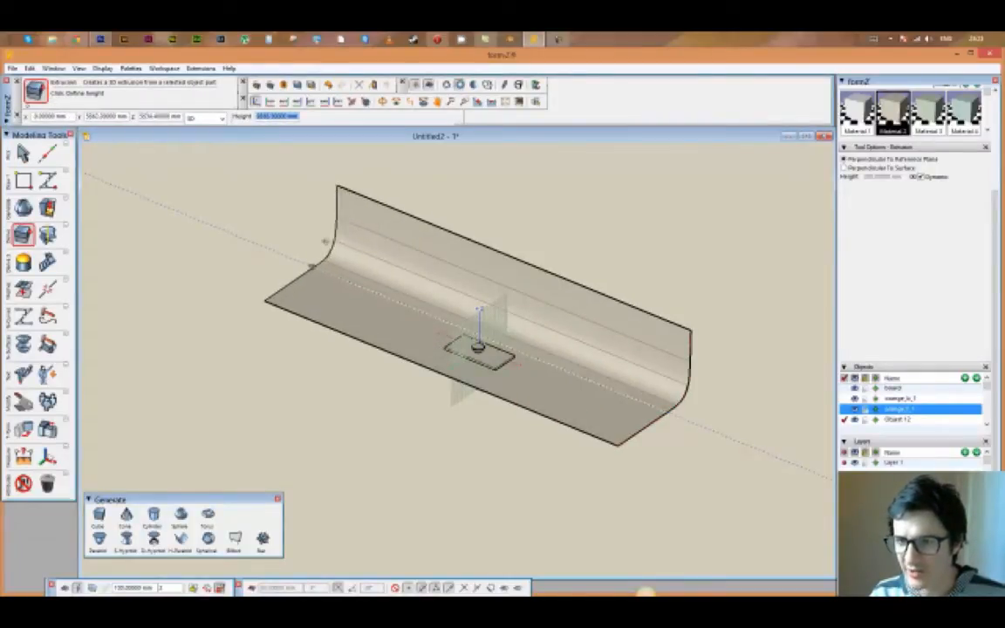
{"action": "left_click", "coordinate": [293, 220]}
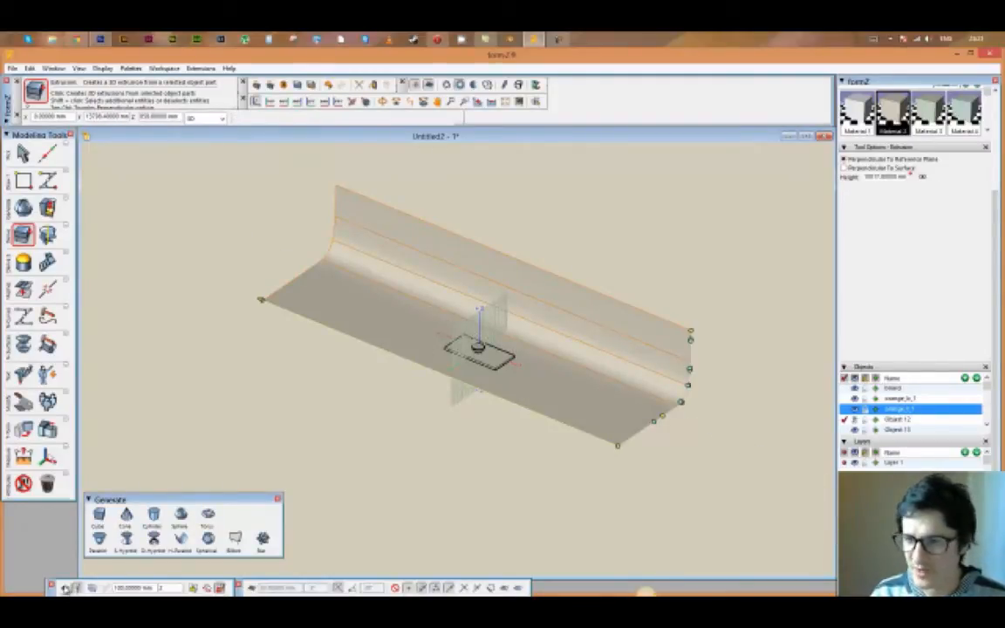
- Switch back to the horizontal XY reference plane and bring the halved orange and board into close view
{"action": "left_click", "coordinate": [65, 588]}
{"action": "scroll", "coordinate": [482, 316], "scroll_direction": "up", "scroll_amount": 5}
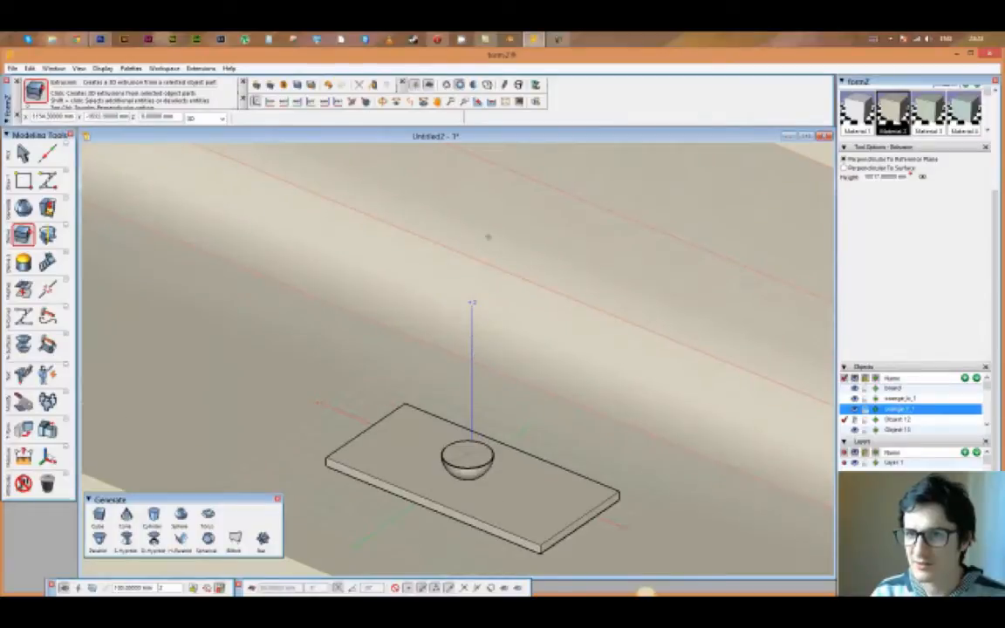
{"action": "left_click", "coordinate": [382, 101]}
{"action": "left_click_drag", "start_coordinate": [556, 386], "coordinate": [561, 422]}
{"action": "scroll", "coordinate": [511, 493], "scroll_direction": "up", "scroll_amount": 2}
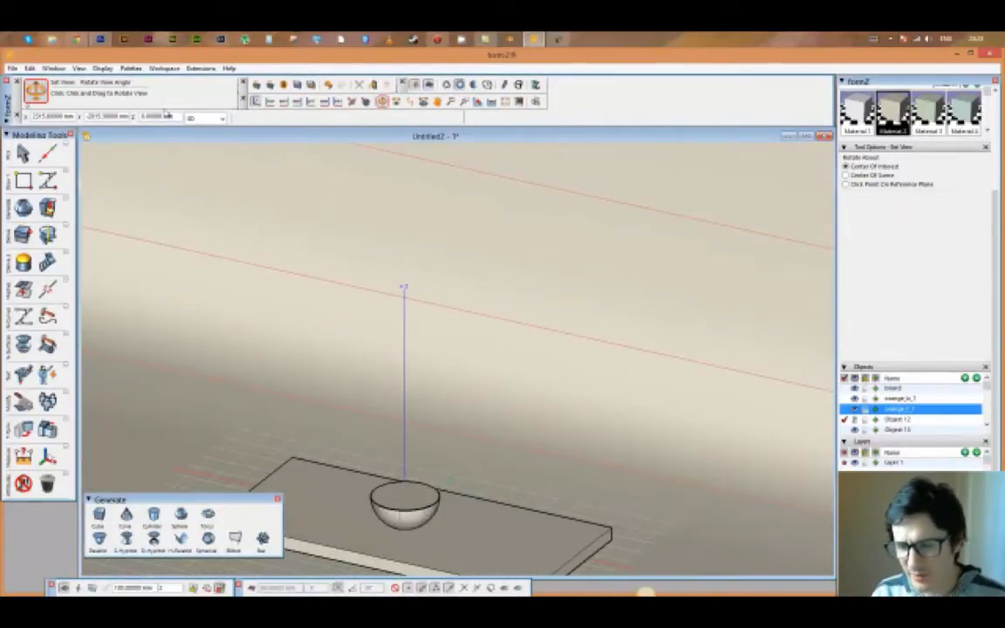
- Set the view to 3 Point Perspective and frame the whole board and halved orange against the backdrop
{"action": "left_click", "coordinate": [102, 68]}
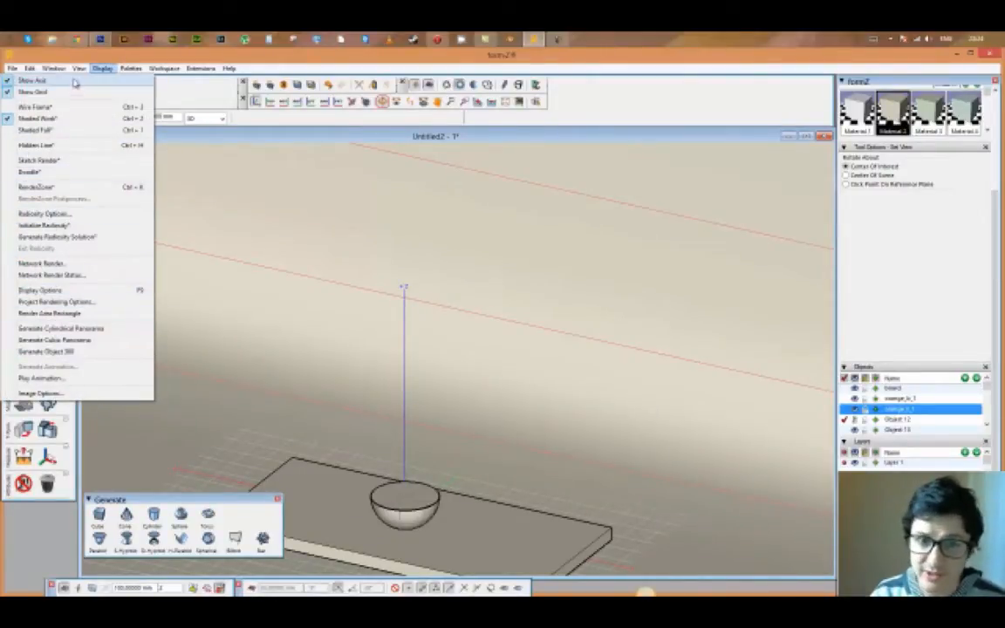
{"action": "mouse_move", "coordinate": [77, 73]}
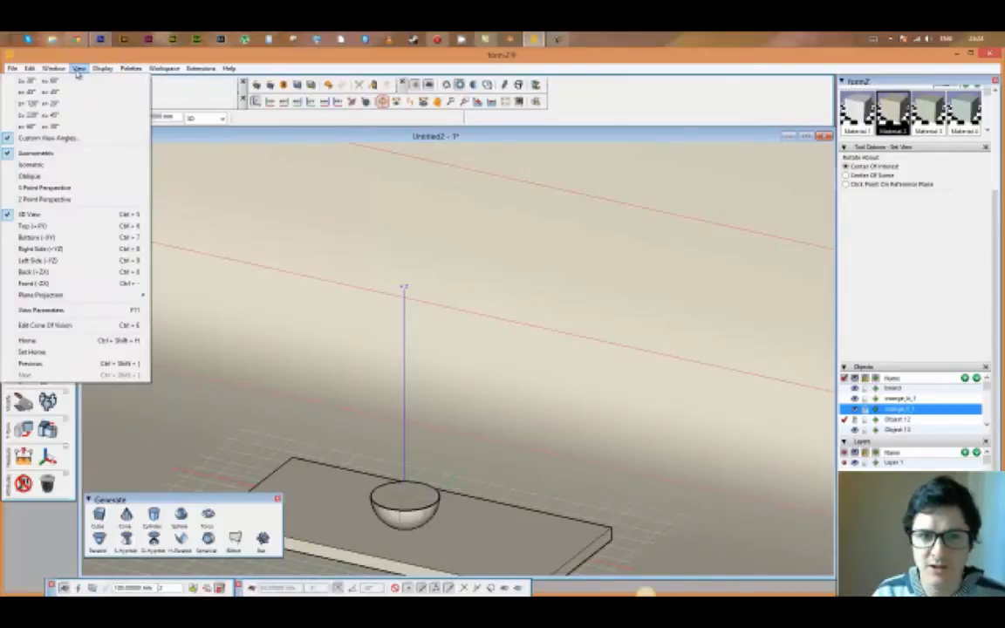
{"action": "left_click", "coordinate": [86, 188]}
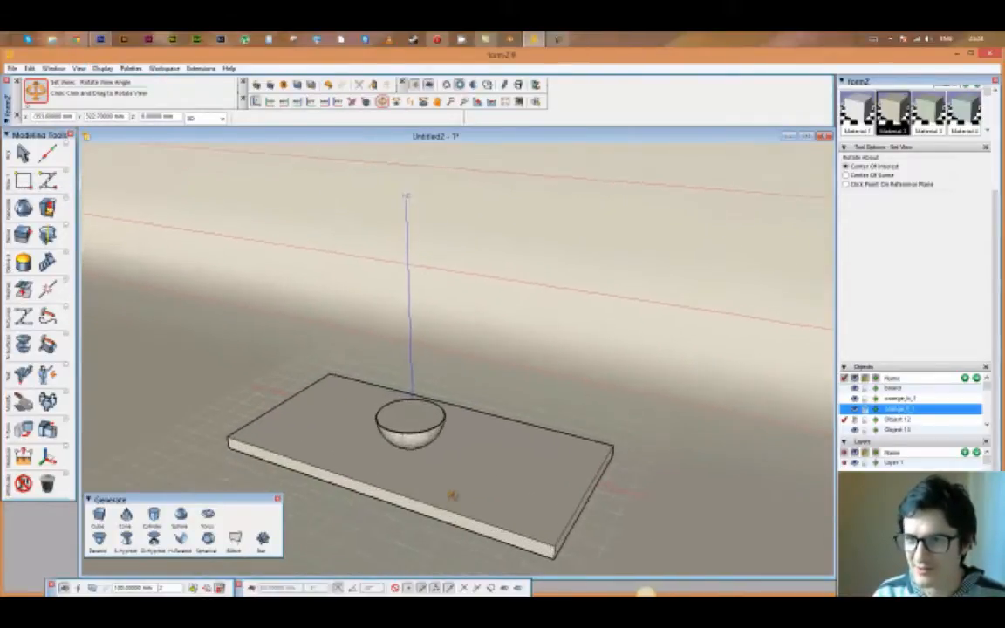
{"action": "left_click_drag", "start_coordinate": [392, 264], "coordinate": [369, 357]}
{"action": "left_click", "coordinate": [437, 101]}
{"action": "left_click_drag", "start_coordinate": [405, 274], "coordinate": [471, 287]}
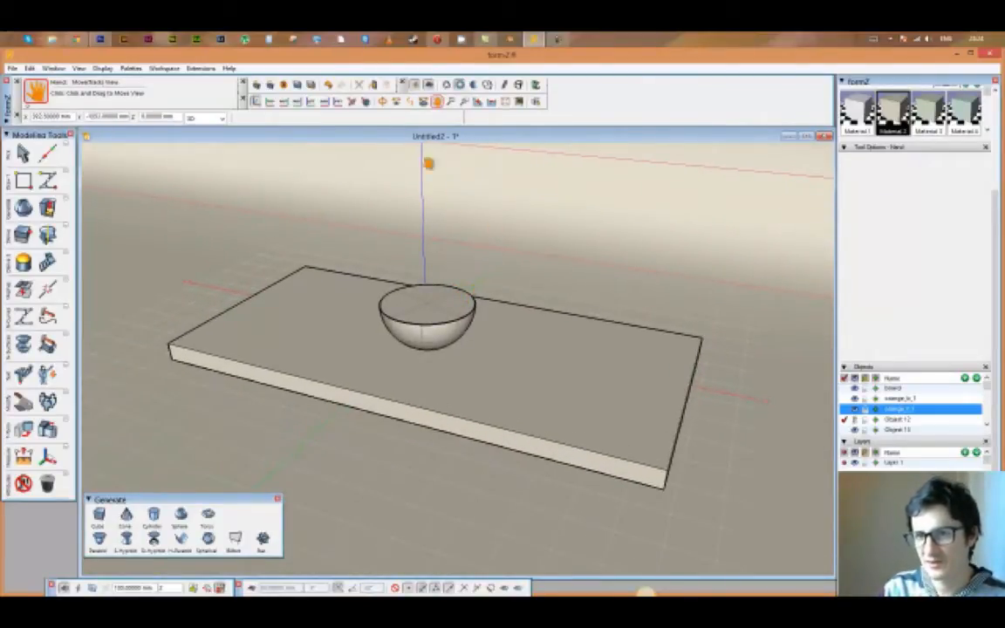
{"action": "left_click", "coordinate": [381, 101]}
{"action": "left_click_drag", "start_coordinate": [446, 199], "coordinate": [462, 199]}
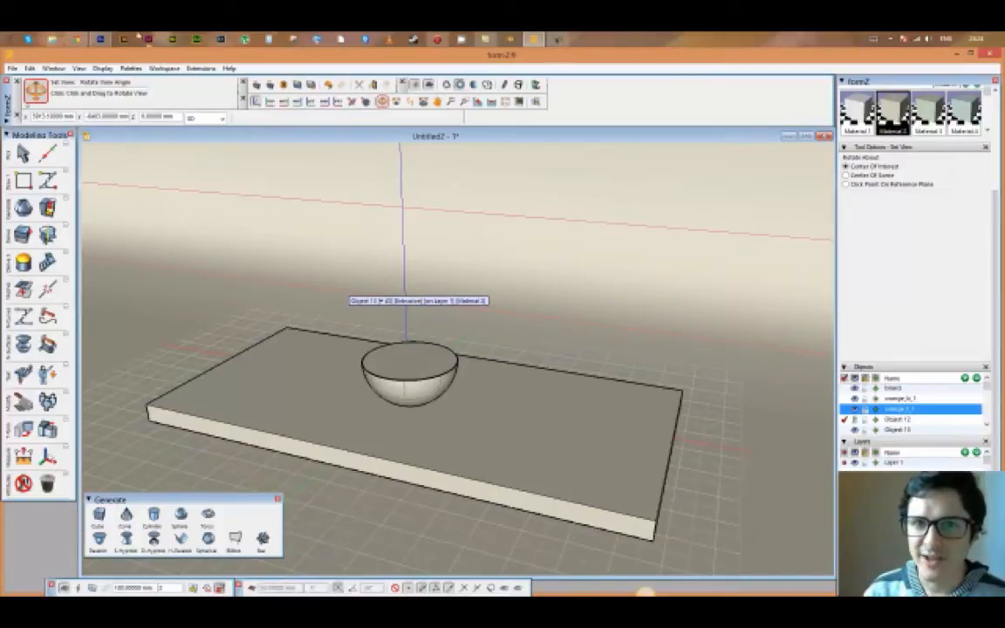
{"action": "mouse_move", "coordinate": [80, 40]}
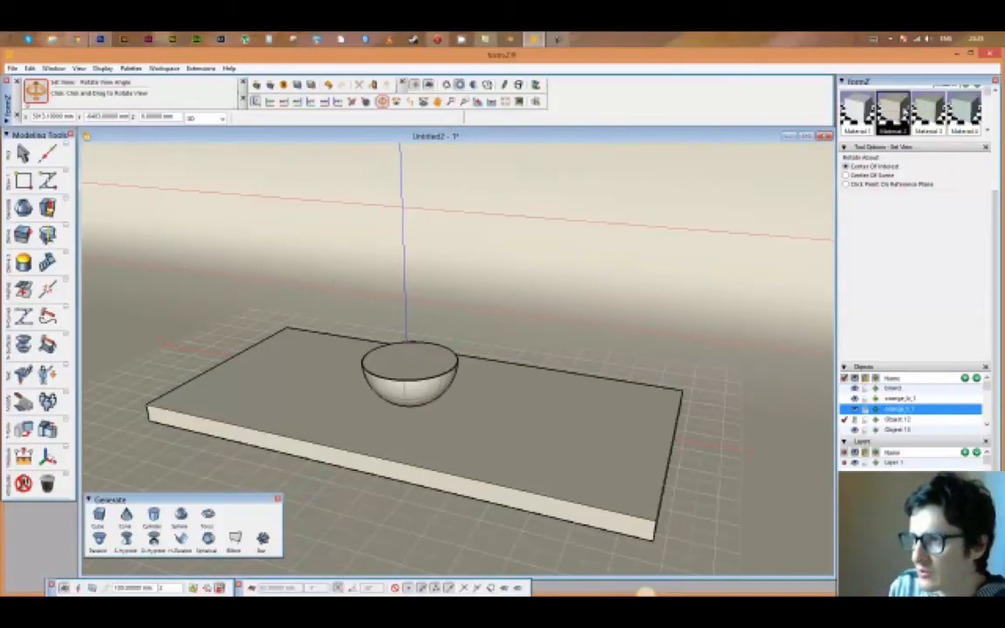
- Change Material 2's color to a texture, loading the orange-slice JPEG from the Desktop as its color map
{"action": "double_click", "coordinate": [892, 112]}
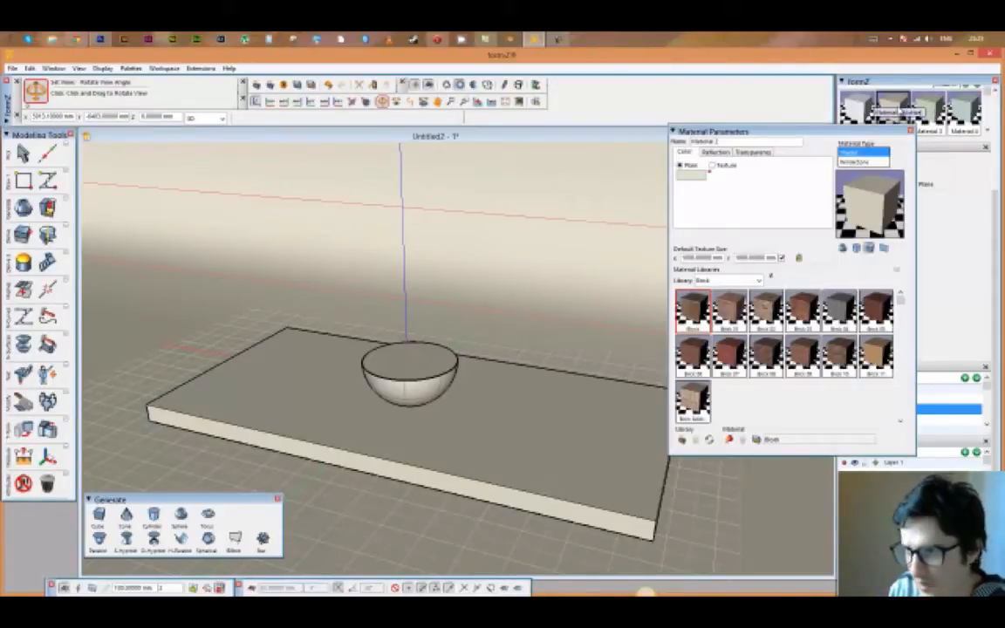
{"action": "left_click", "coordinate": [712, 165]}
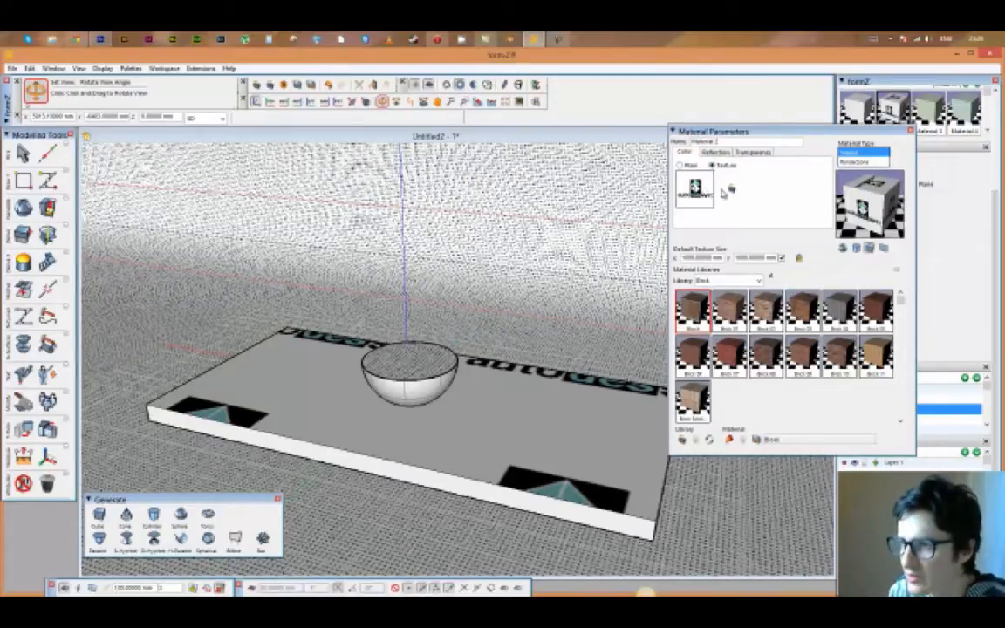
{"action": "left_click", "coordinate": [708, 190]}
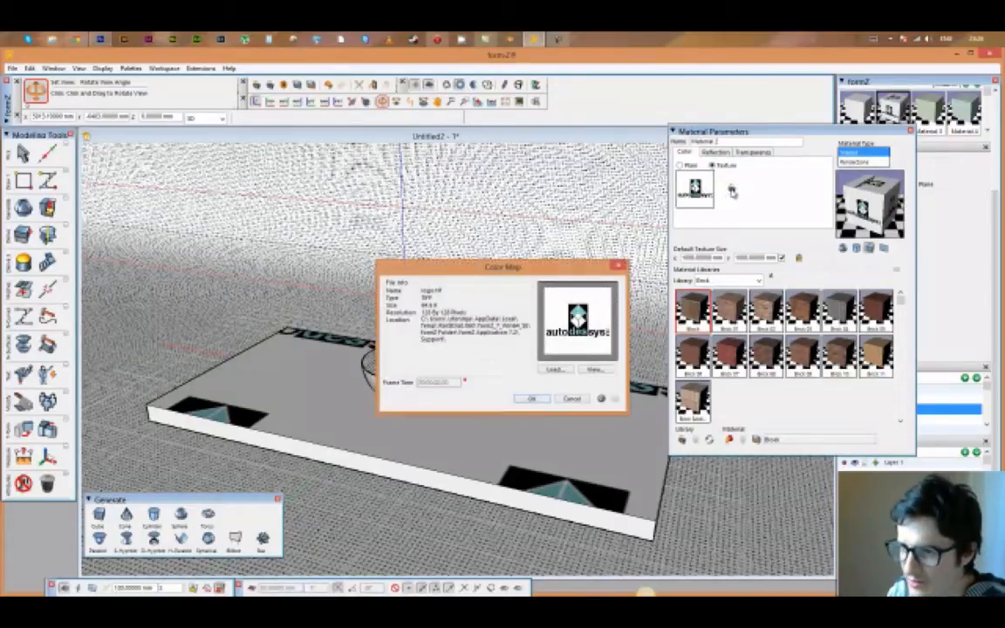
{"action": "left_click", "coordinate": [555, 370]}
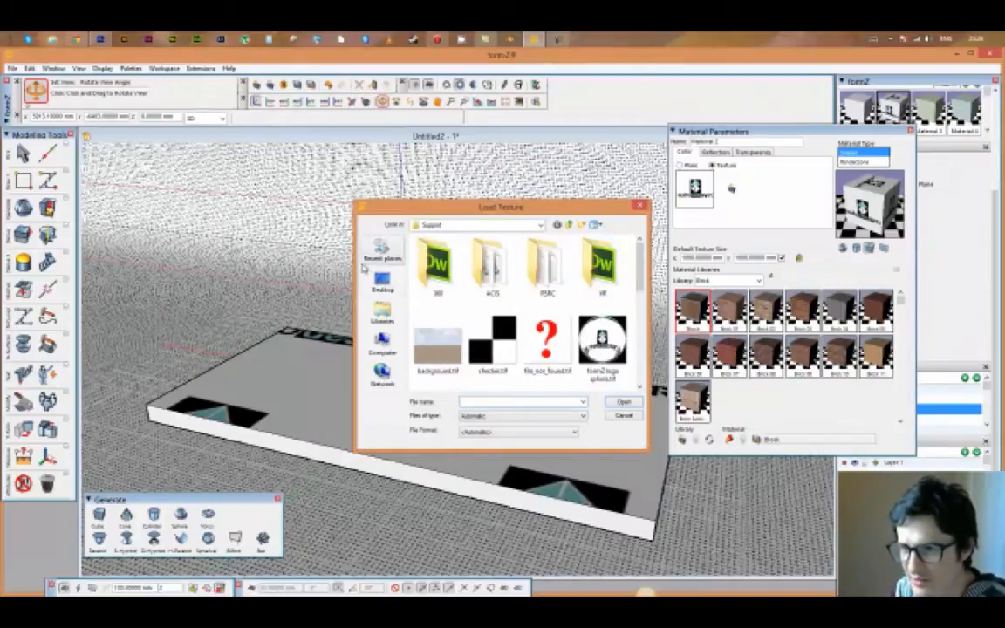
{"action": "left_click", "coordinate": [390, 277]}
{"action": "left_click_drag", "start_coordinate": [639, 255], "coordinate": [640, 343]}
{"action": "left_click", "coordinate": [499, 299]}
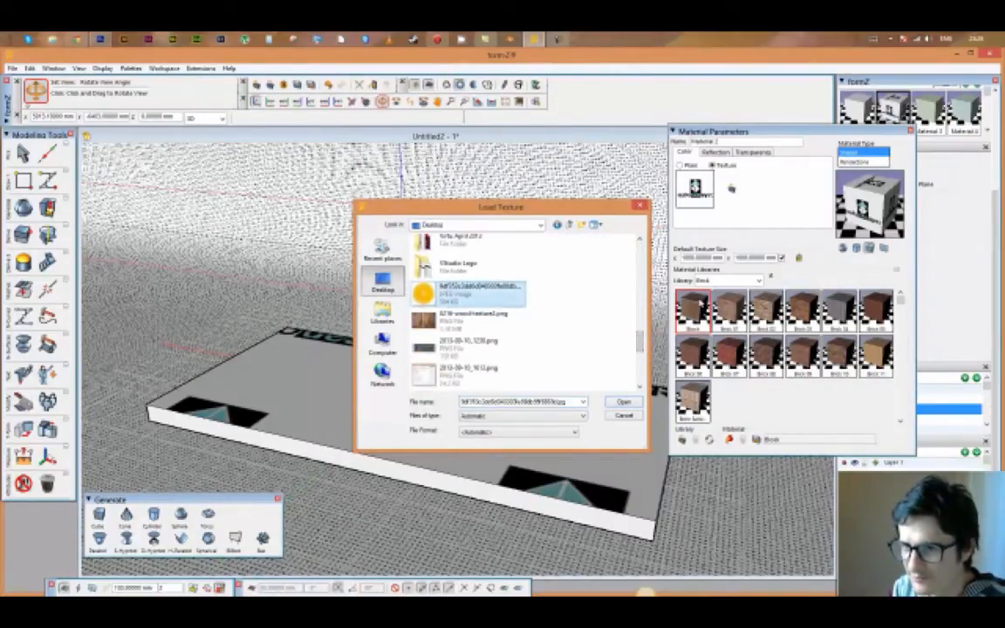
{"action": "left_click", "coordinate": [626, 401]}
{"action": "left_click", "coordinate": [531, 399]}
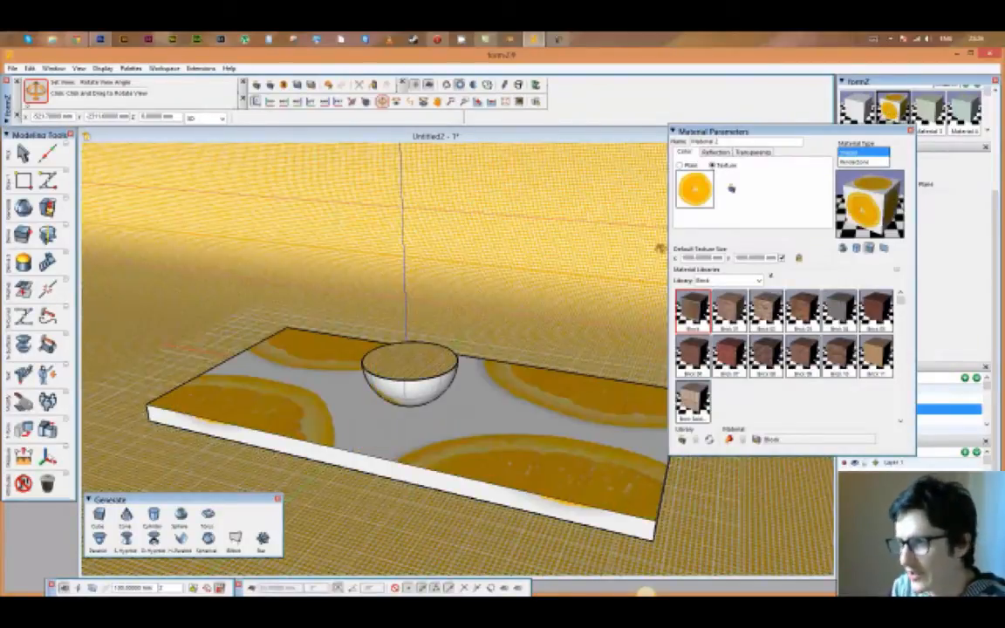
- Move the material settings aside and apply the plain white Material 1 to the backdrop and the board
{"action": "left_click_drag", "start_coordinate": [858, 137], "coordinate": [927, 184]}
{"action": "left_click", "coordinate": [857, 110]}
{"action": "left_click_drag", "start_coordinate": [861, 108], "coordinate": [636, 238]}
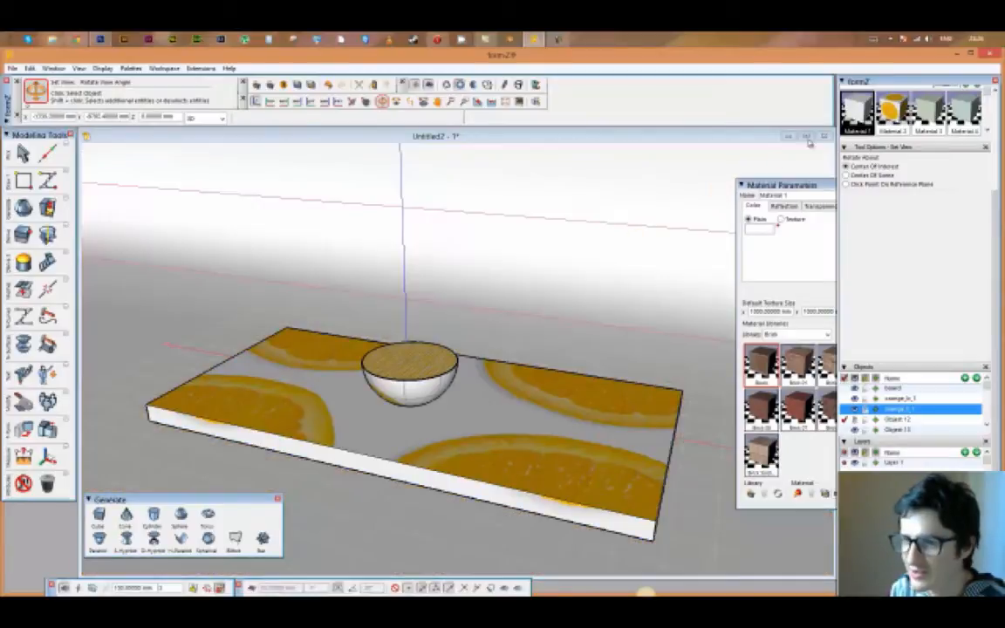
{"action": "left_click_drag", "start_coordinate": [860, 111], "coordinate": [551, 422]}
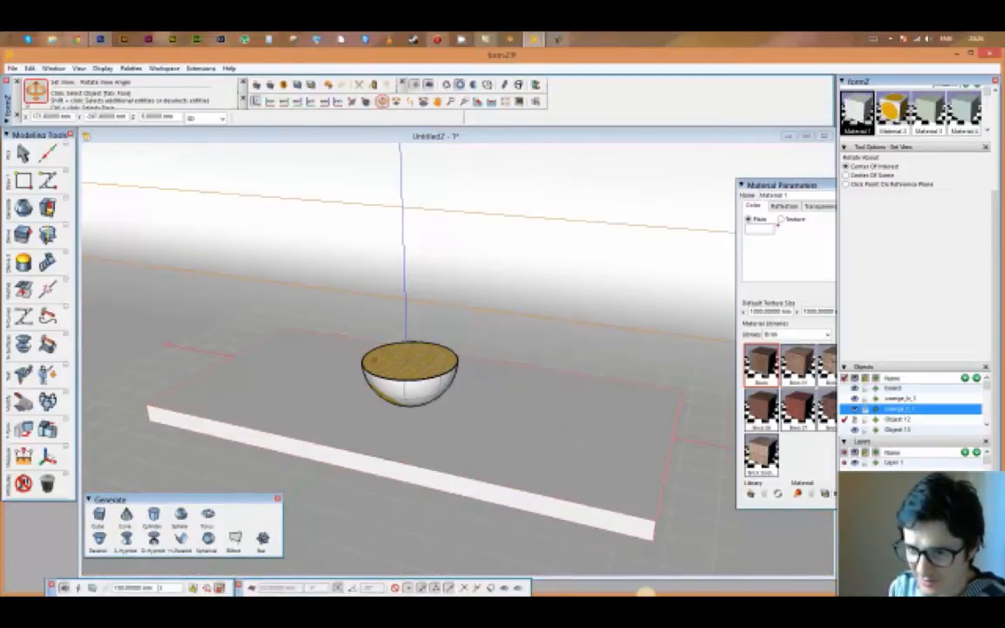
- Apply Material 1 to the orange's lower hemisphere, leaving its cap surface with the orange-slice texture
{"action": "scroll", "coordinate": [375, 377], "scroll_direction": "up", "scroll_amount": 3}
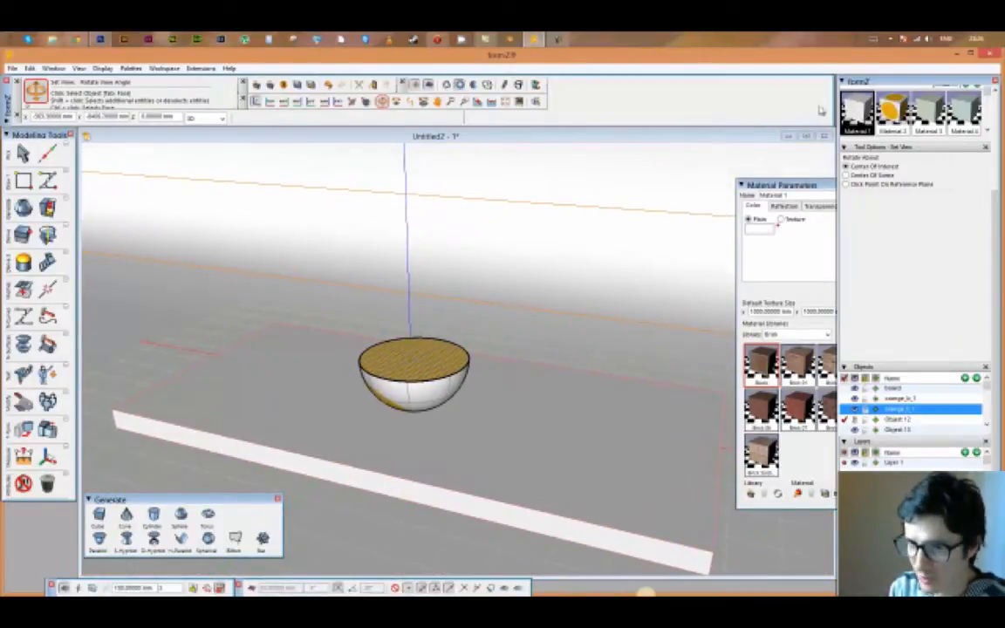
{"action": "left_click_drag", "start_coordinate": [861, 110], "coordinate": [420, 393]}
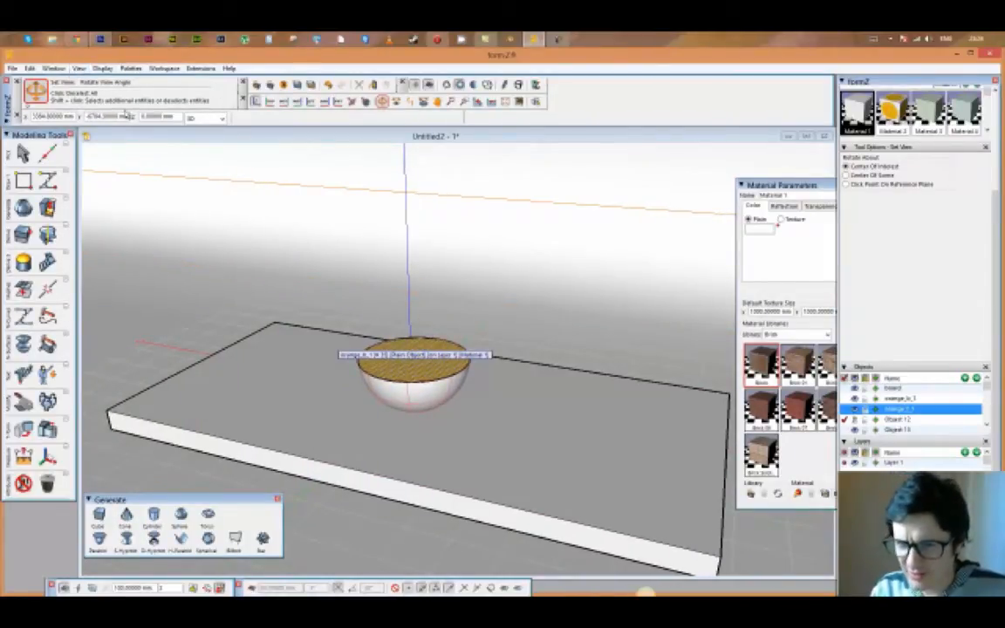
{"action": "scroll", "coordinate": [343, 321], "scroll_direction": "down", "scroll_amount": 1}
{"action": "scroll", "coordinate": [344, 321], "scroll_direction": "up", "scroll_amount": 1}
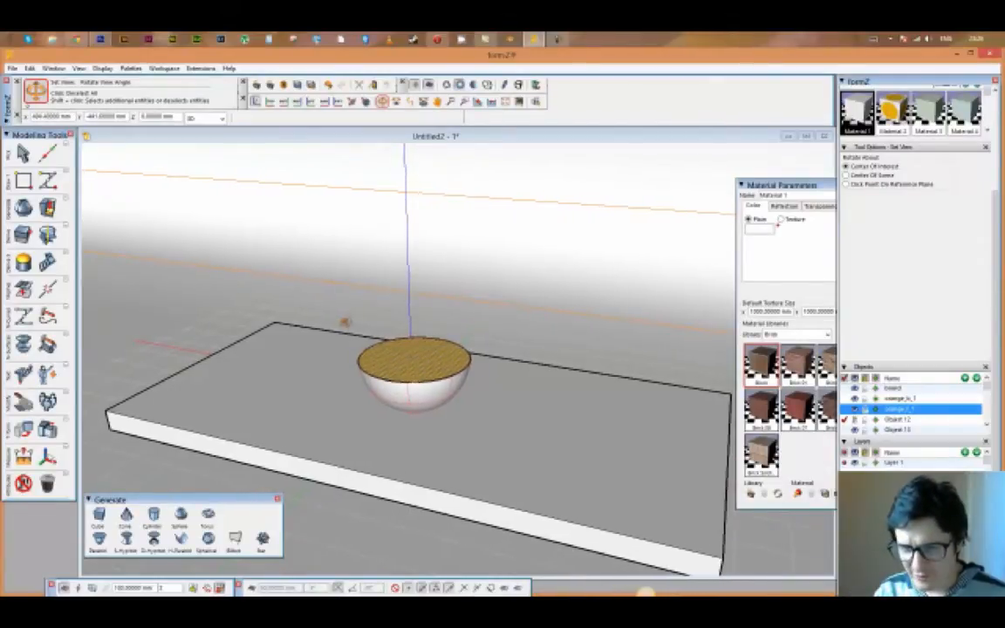
{"action": "scroll", "coordinate": [345, 326], "scroll_direction": "up", "scroll_amount": 1}
{"action": "scroll", "coordinate": [430, 374], "scroll_direction": "down", "scroll_amount": 2}
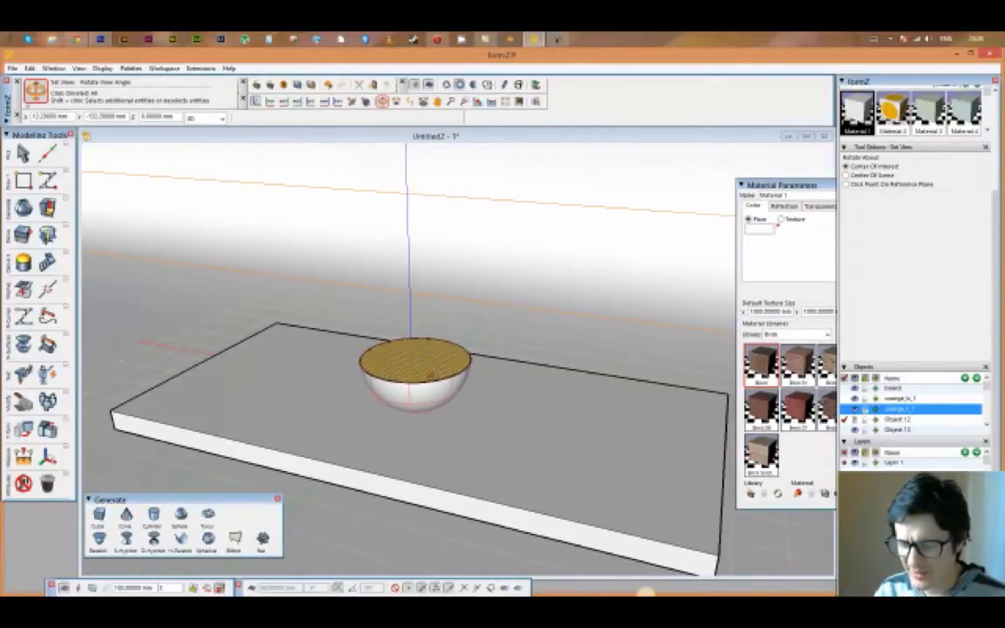
- Examine the texture's tiling on the orange's cut face from a higher angle, along with the whole backdrop
{"action": "scroll", "coordinate": [430, 374], "scroll_direction": "up", "scroll_amount": 2}
{"action": "scroll", "coordinate": [430, 374], "scroll_direction": "down", "scroll_amount": 2}
{"action": "scroll", "coordinate": [430, 374], "scroll_direction": "up", "scroll_amount": 1}
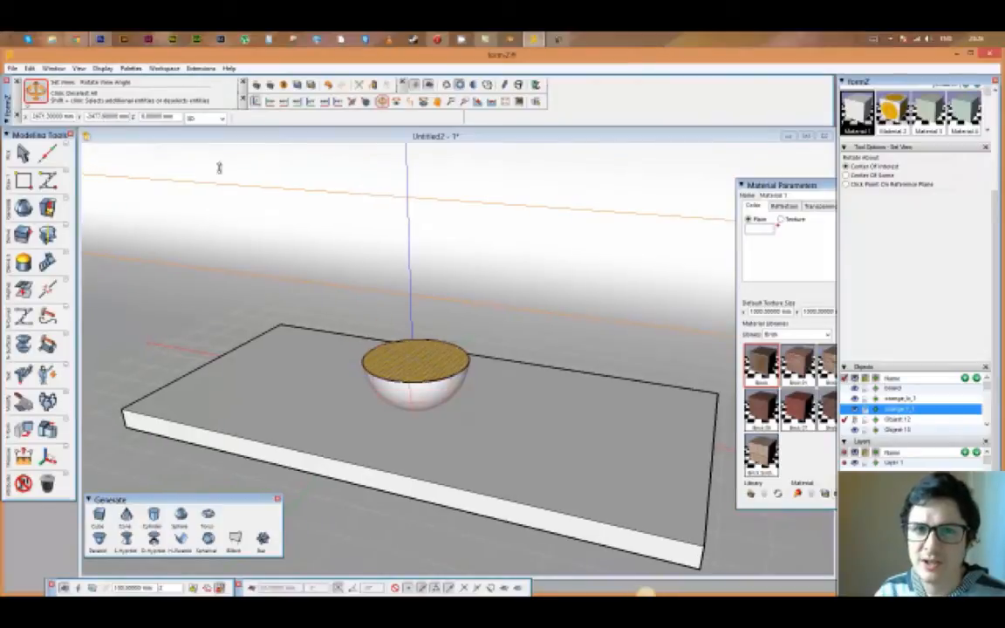
{"action": "left_click", "coordinate": [78, 68]}
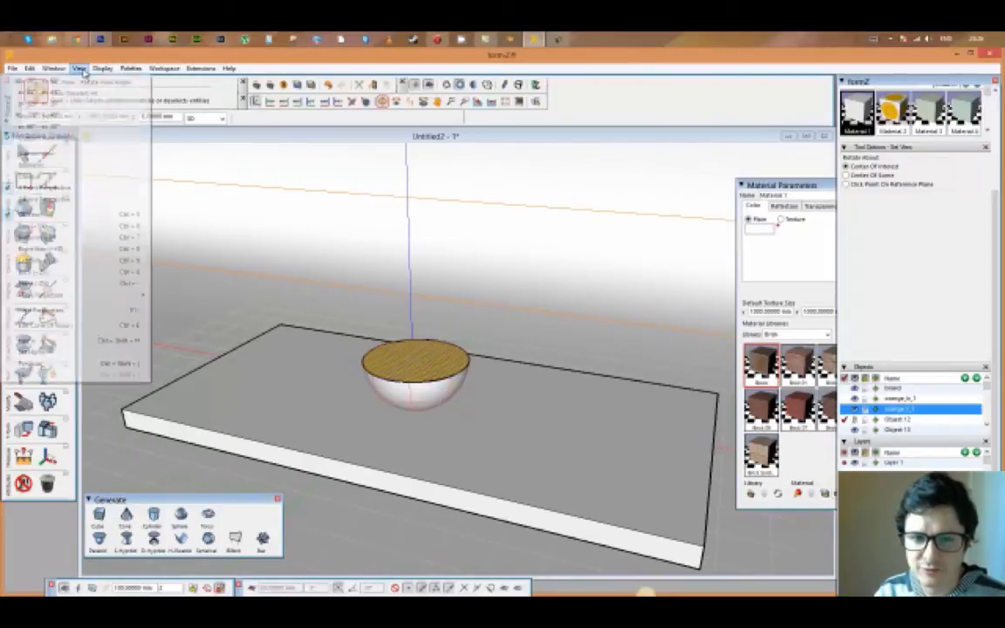
{"action": "left_click", "coordinate": [57, 341]}
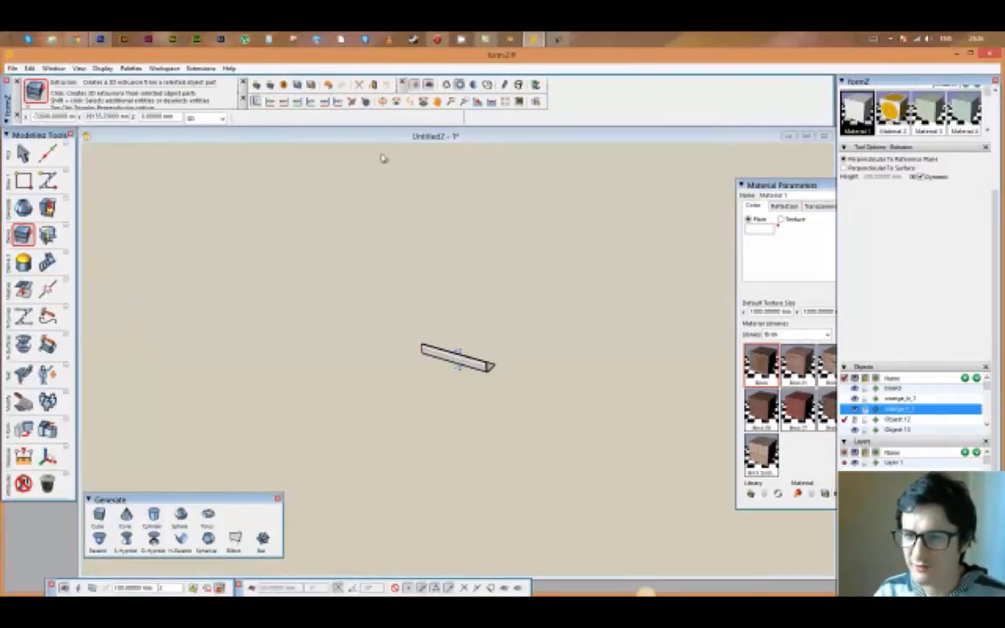
{"action": "left_click", "coordinate": [381, 102]}
{"action": "left_click_drag", "start_coordinate": [543, 323], "coordinate": [94, 292]}
{"action": "scroll", "coordinate": [420, 342], "scroll_direction": "up", "scroll_amount": 3}
{"action": "scroll", "coordinate": [572, 384], "scroll_direction": "up", "scroll_amount": 3}
{"action": "left_click_drag", "start_coordinate": [581, 386], "coordinate": [318, 383]}
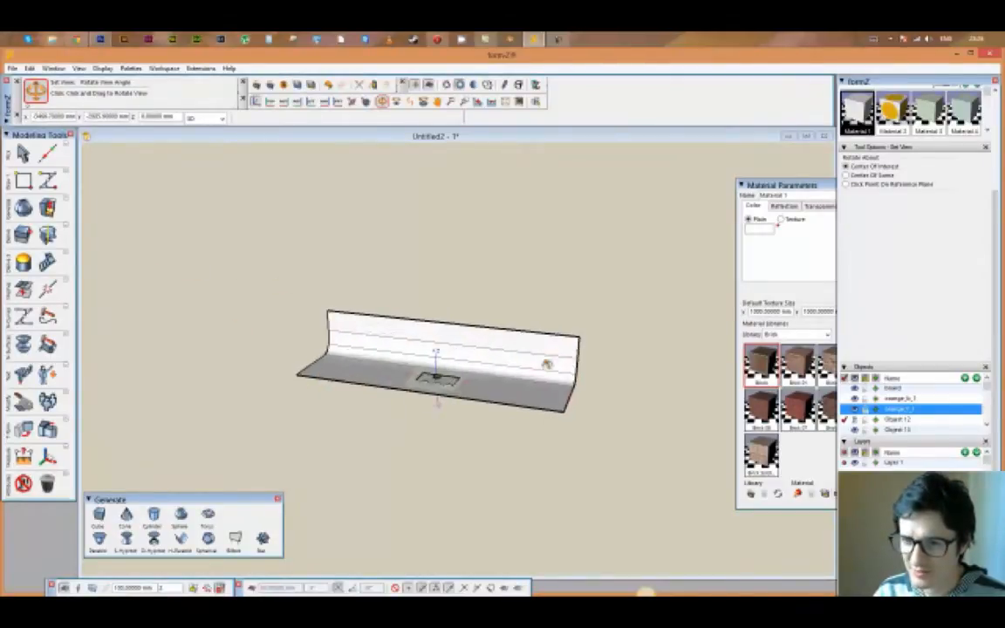
{"action": "scroll", "coordinate": [546, 364], "scroll_direction": "up", "scroll_amount": 6}
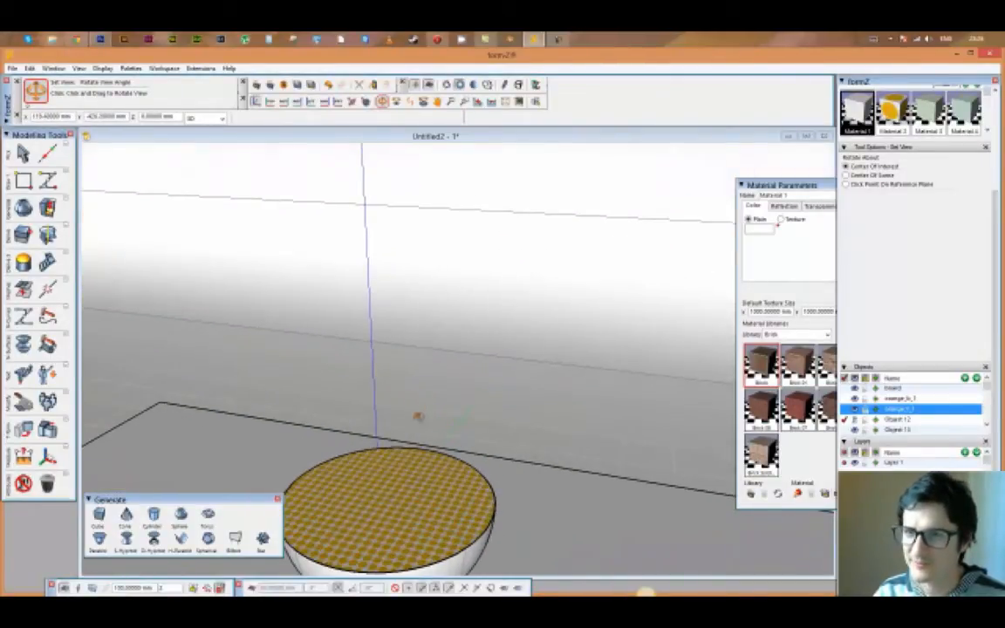
{"action": "left_click_drag", "start_coordinate": [420, 307], "coordinate": [415, 366]}
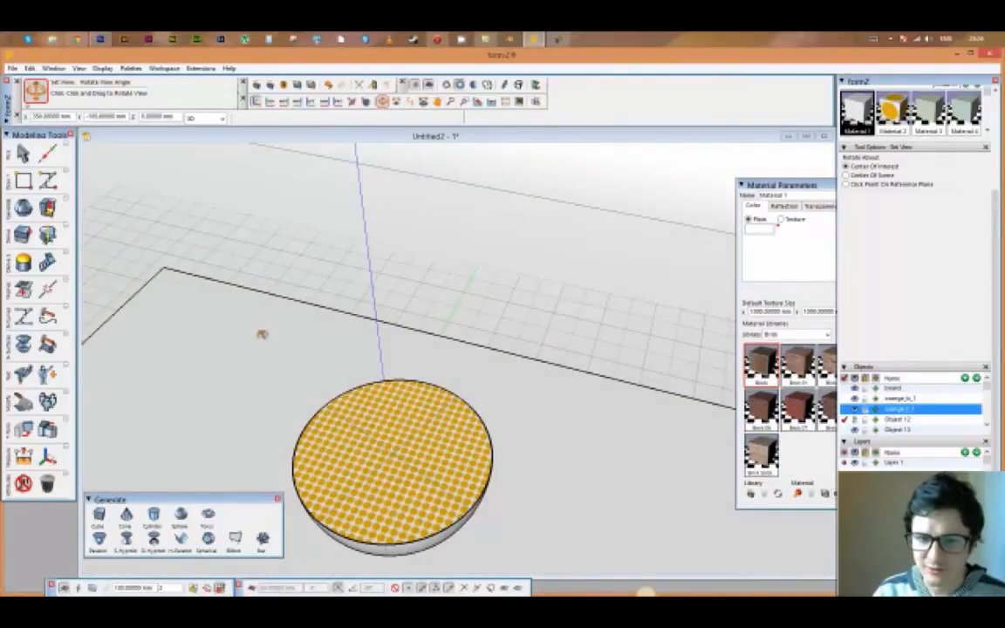
{"action": "scroll", "coordinate": [253, 332], "scroll_direction": "down", "scroll_amount": 5}
- Edit the texture map on the orange's cut face, enlarging the orange-slice tiling to about 242 mm in both directions
{"action": "mouse_move", "coordinate": [25, 449]}
{"action": "mouse_move", "coordinate": [22, 483]}
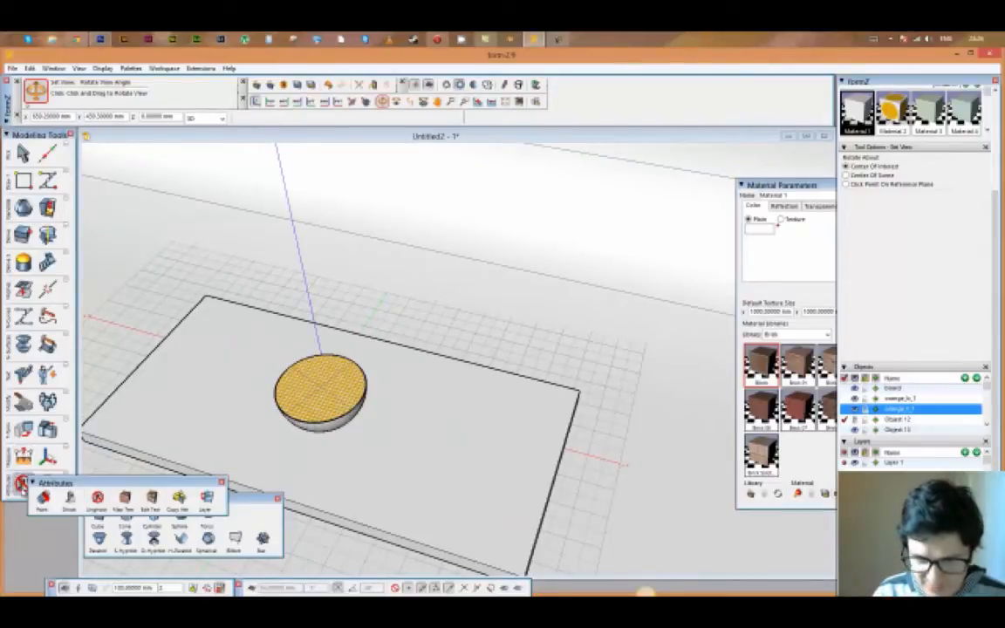
{"action": "left_click", "coordinate": [151, 497]}
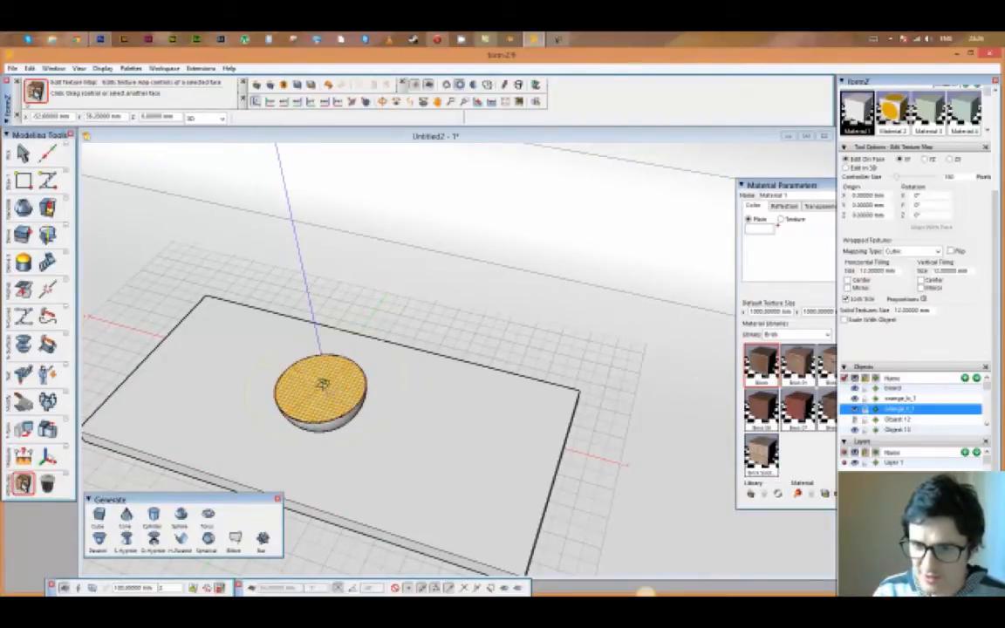
{"action": "scroll", "coordinate": [325, 375], "scroll_direction": "up", "scroll_amount": 2}
{"action": "scroll", "coordinate": [324, 375], "scroll_direction": "up", "scroll_amount": 1}
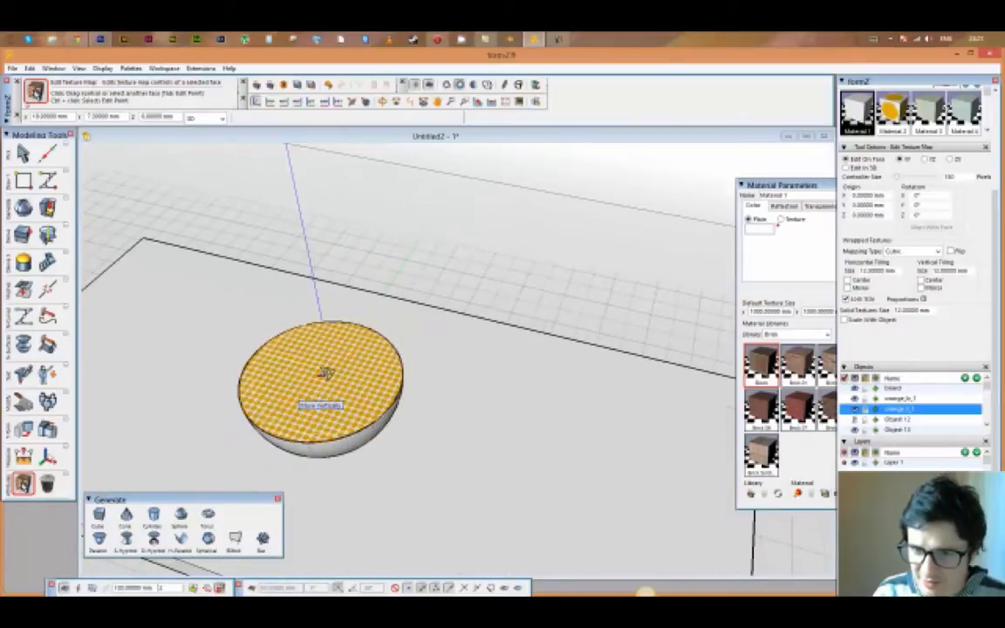
{"action": "scroll", "coordinate": [325, 375], "scroll_direction": "down", "scroll_amount": 3}
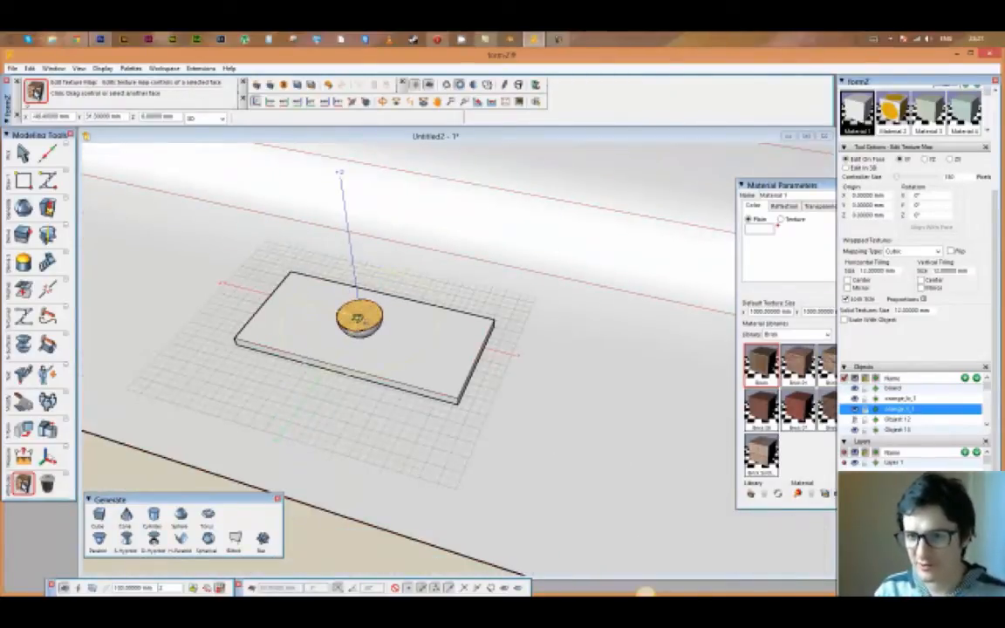
{"action": "scroll", "coordinate": [358, 318], "scroll_direction": "up", "scroll_amount": 3}
{"action": "scroll", "coordinate": [366, 316], "scroll_direction": "up", "scroll_amount": 2}
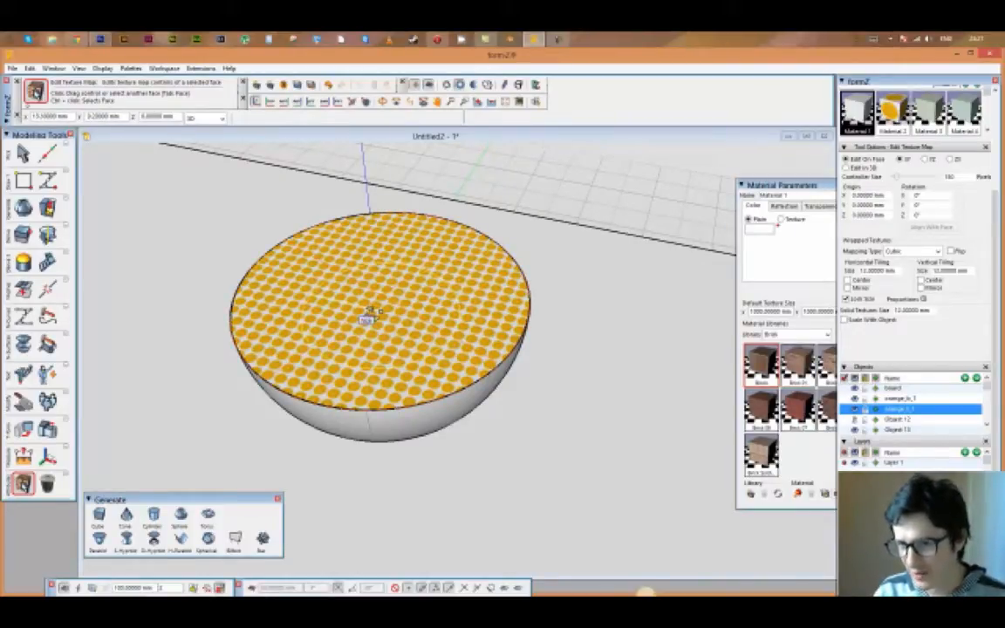
{"action": "left_click", "coordinate": [370, 316]}
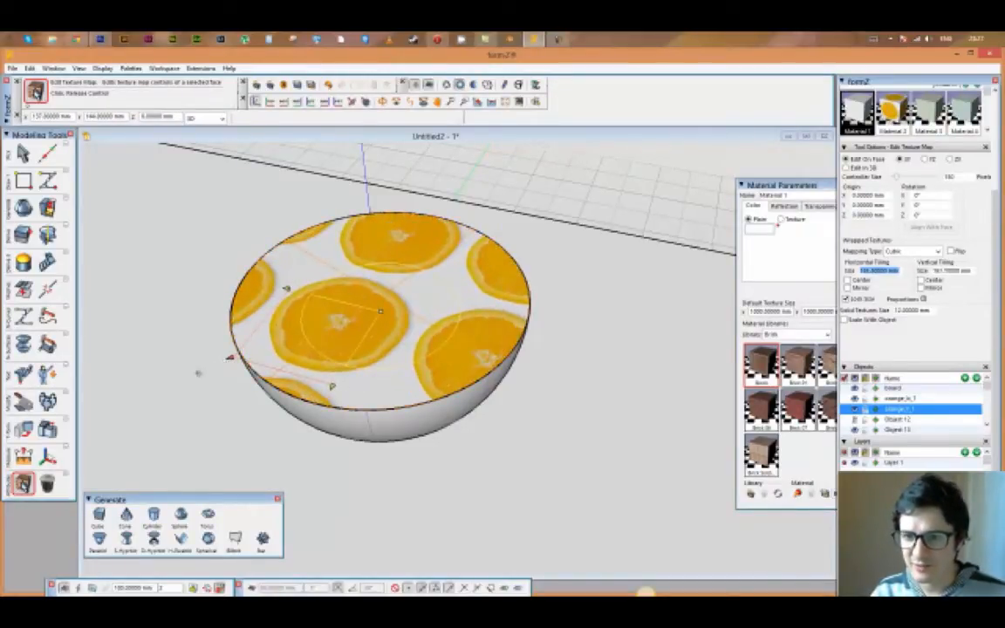
{"action": "left_click", "coordinate": [379, 314]}
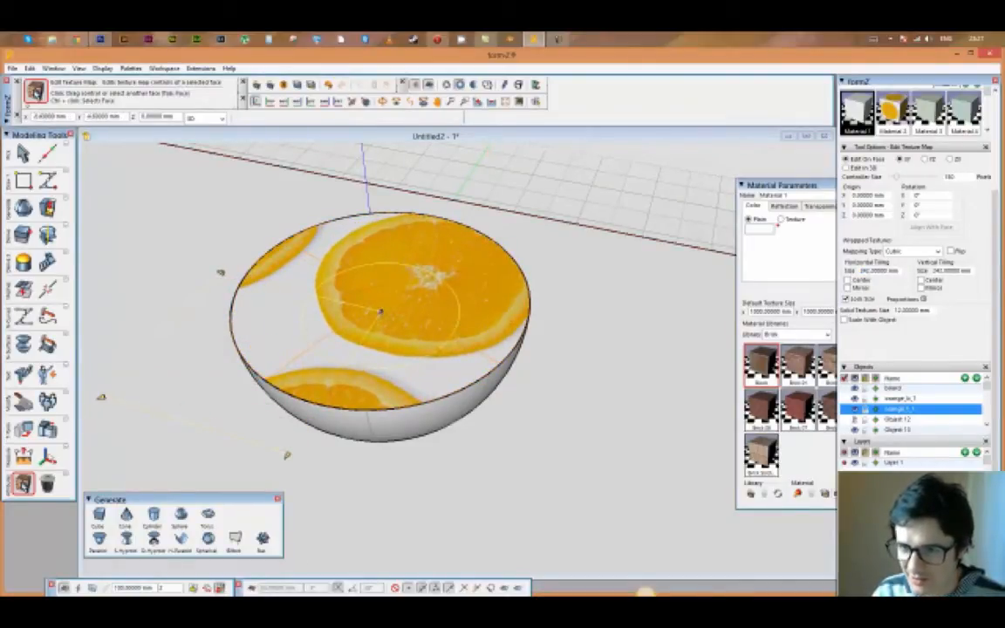
- Shift the texture origin and enlarge its tiling so a single orange slice fills most of the cut face
{"action": "left_click", "coordinate": [380, 313]}
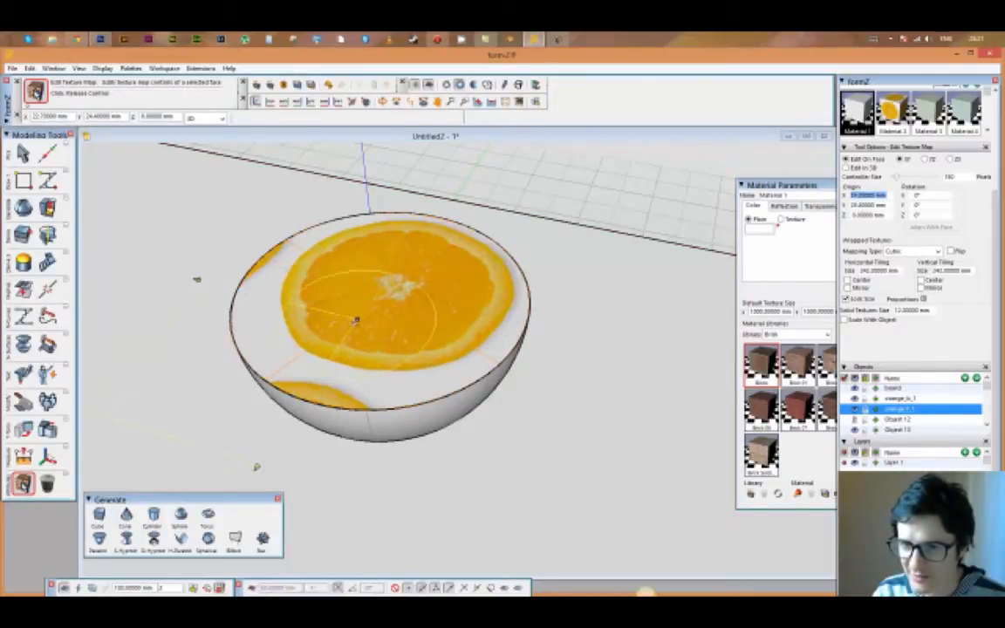
{"action": "left_click", "coordinate": [347, 325]}
{"action": "scroll", "coordinate": [271, 360], "scroll_direction": "down", "scroll_amount": 5}
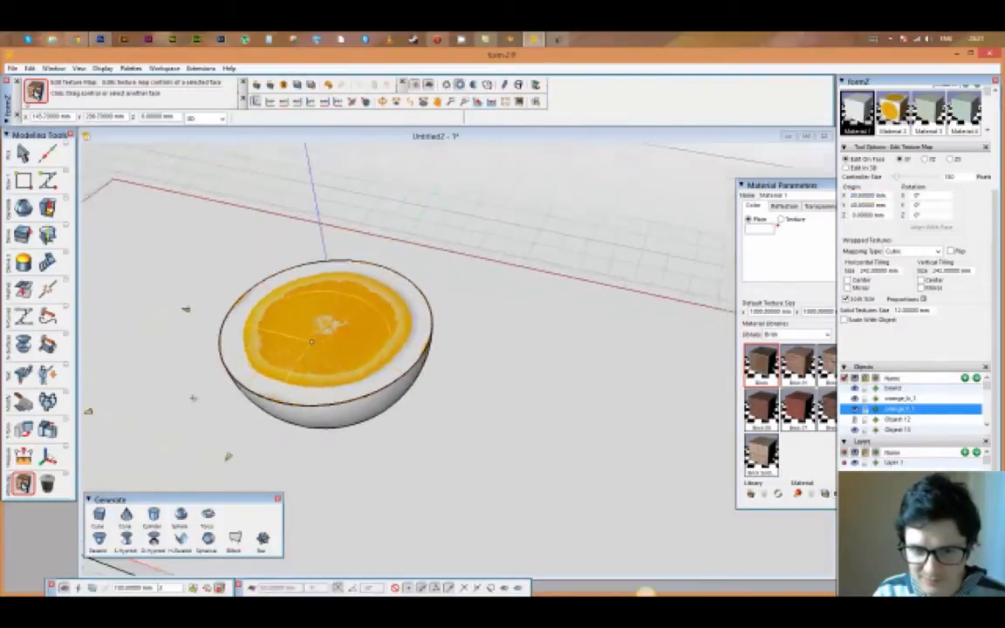
{"action": "left_click", "coordinate": [272, 359]}
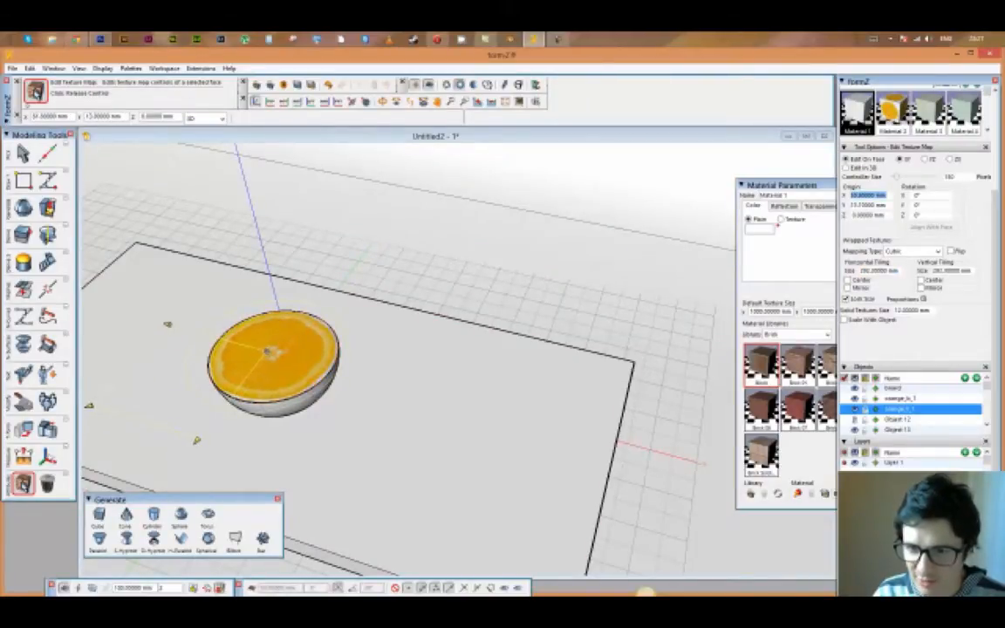
{"action": "left_click", "coordinate": [266, 350]}
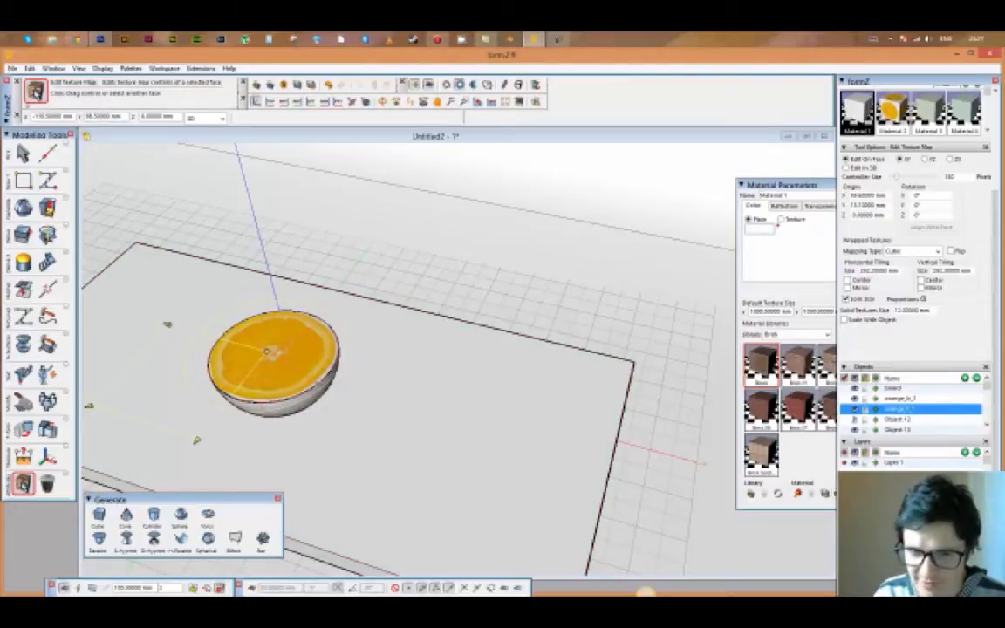
- Enlarge the orange-slice tiling slightly and nudge its origin to line the rind up with the cut face's edge
{"action": "scroll", "coordinate": [223, 375], "scroll_direction": "down", "scroll_amount": 2}
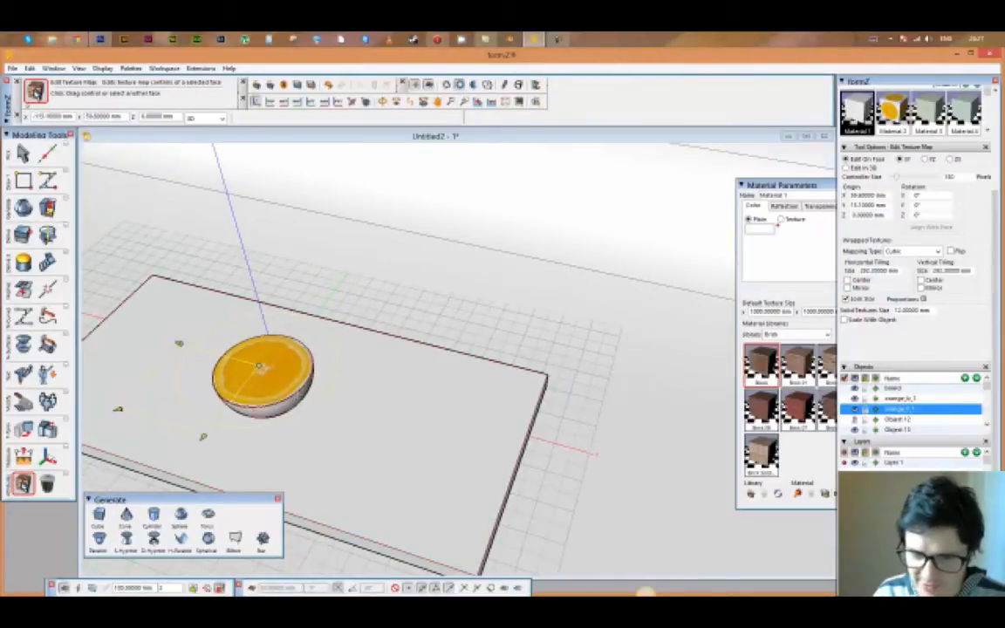
{"action": "left_click", "coordinate": [119, 410]}
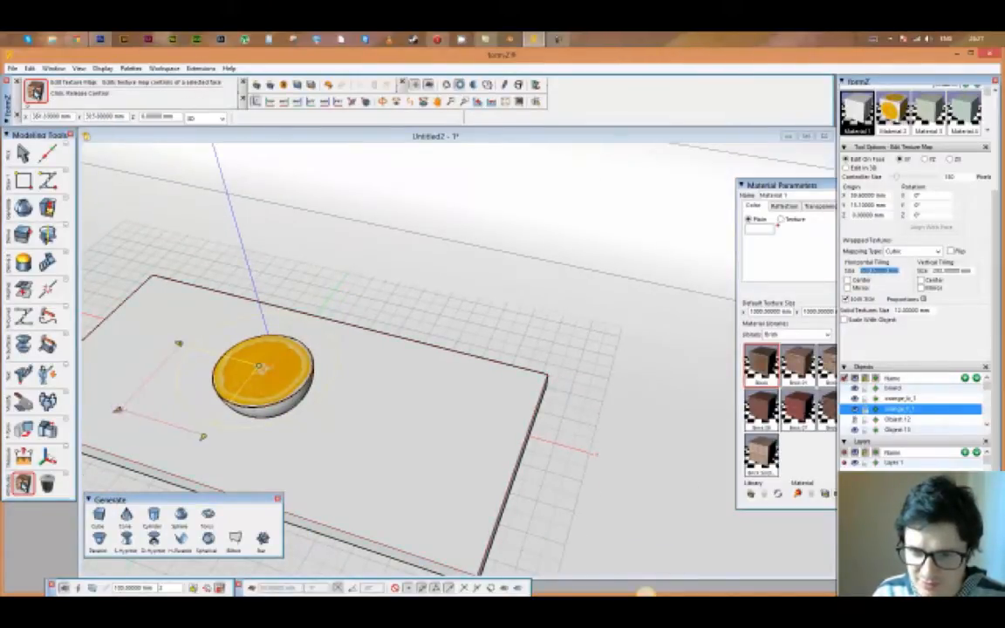
{"action": "left_click", "coordinate": [114, 411]}
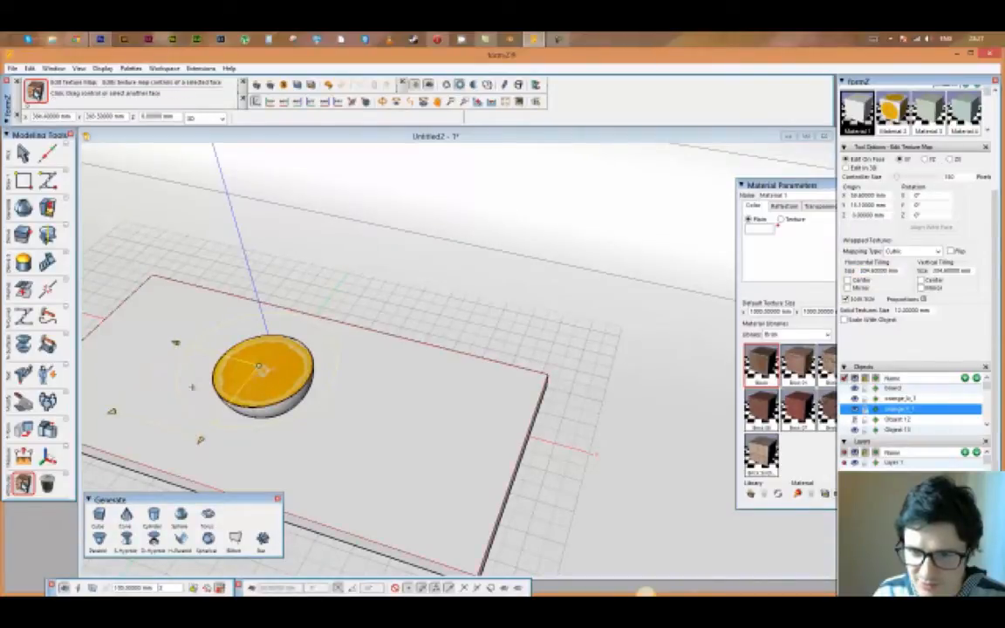
{"action": "scroll", "coordinate": [256, 375], "scroll_direction": "up", "scroll_amount": 3}
{"action": "left_click", "coordinate": [261, 355]}
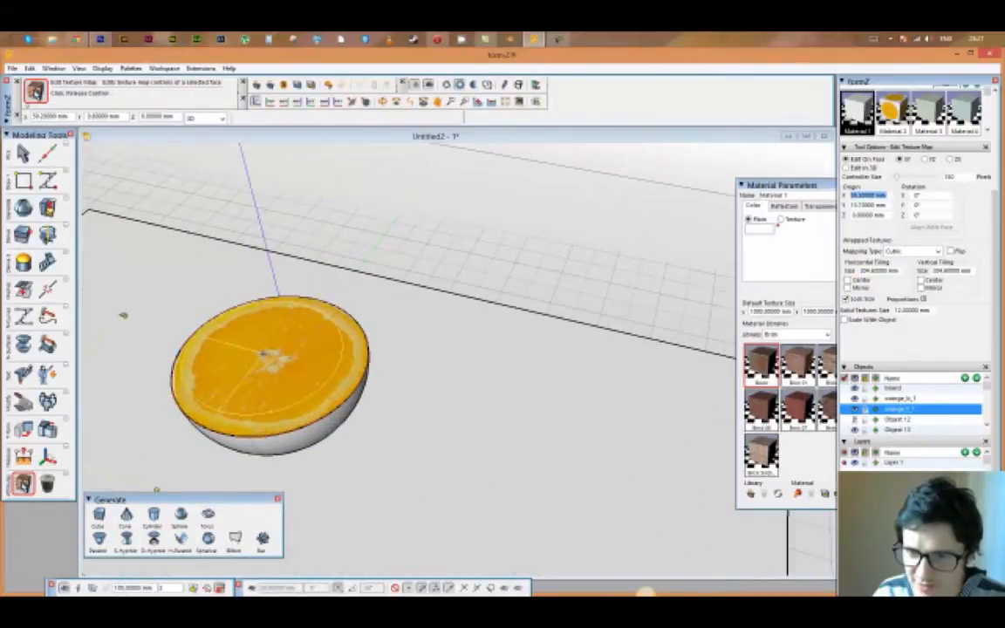
{"action": "left_click", "coordinate": [261, 355]}
- Fine-tune the orange-slice tiling to about 307 mm and recentre the slice on the cut face
{"action": "scroll", "coordinate": [257, 359], "scroll_direction": "down", "scroll_amount": 3}
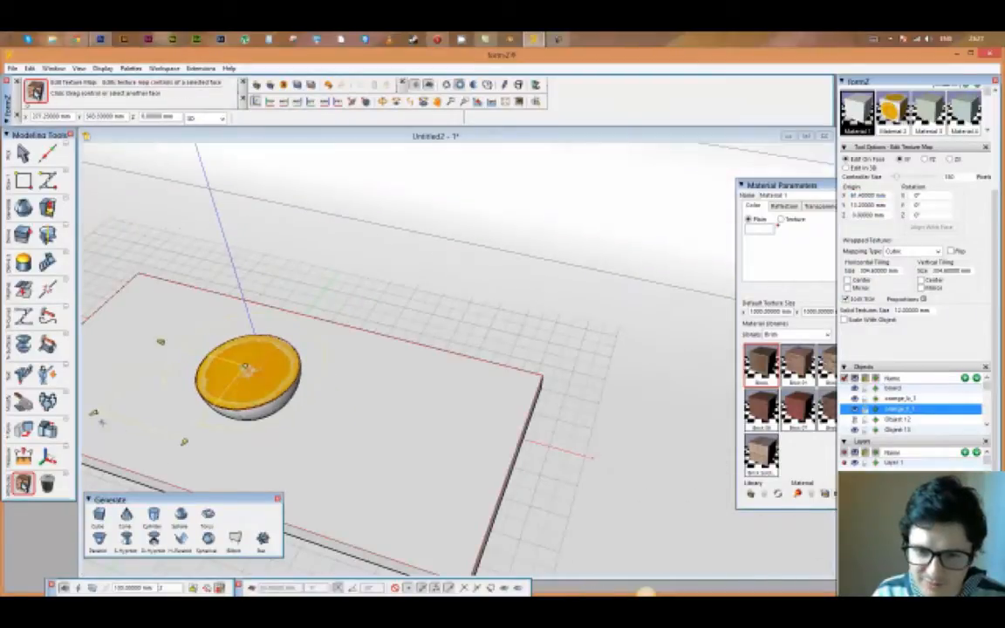
{"action": "left_click", "coordinate": [94, 413]}
{"action": "left_click", "coordinate": [94, 413]}
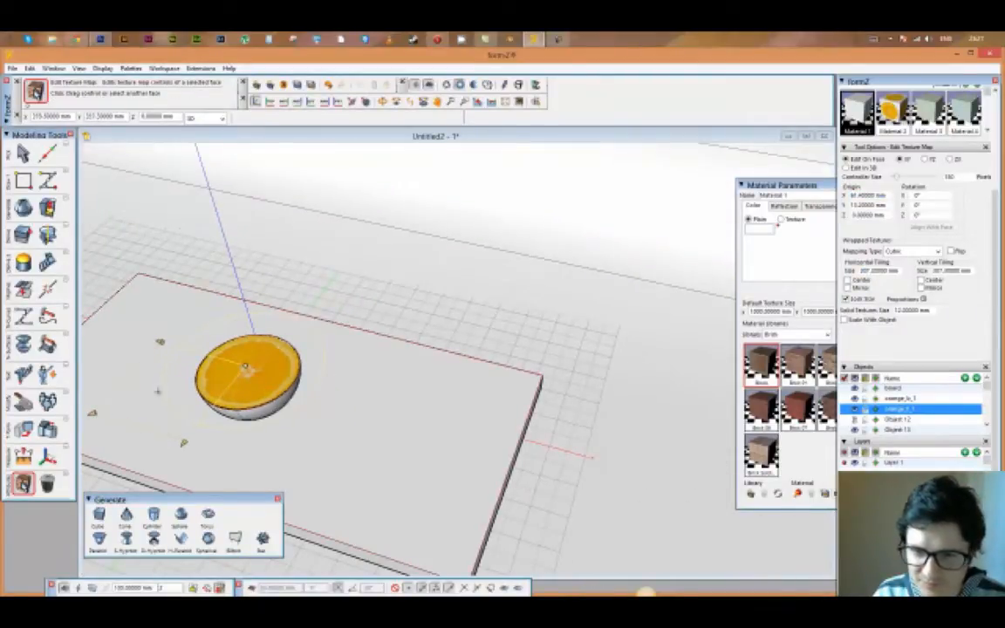
{"action": "scroll", "coordinate": [227, 366], "scroll_direction": "up", "scroll_amount": 5}
{"action": "left_click", "coordinate": [269, 358]}
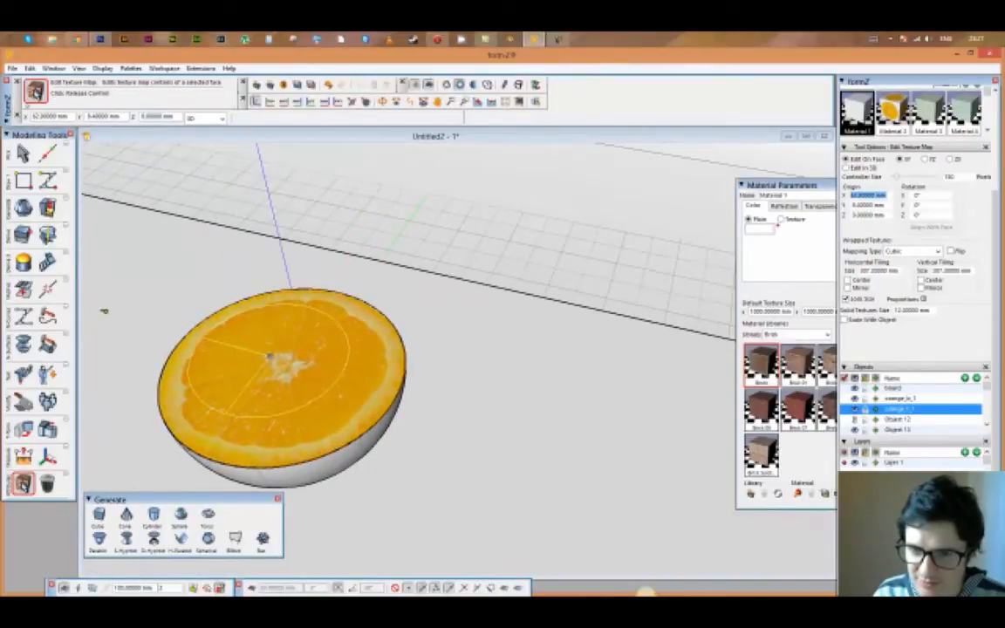
{"action": "left_click", "coordinate": [269, 357]}
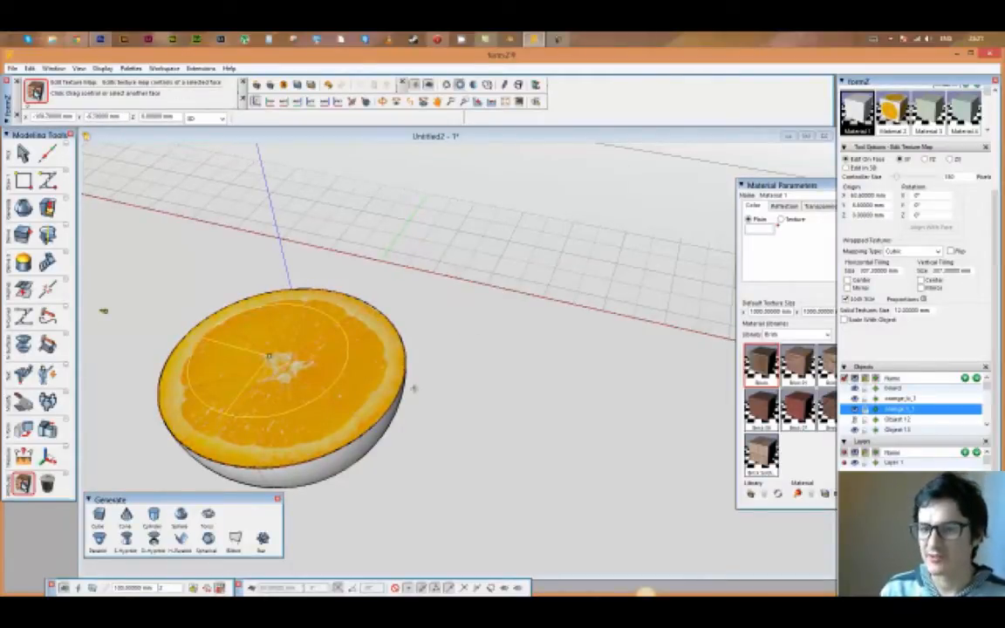
{"action": "scroll", "coordinate": [416, 388], "scroll_direction": "down", "scroll_amount": 3}
{"action": "scroll", "coordinate": [415, 388], "scroll_direction": "up", "scroll_amount": 2}
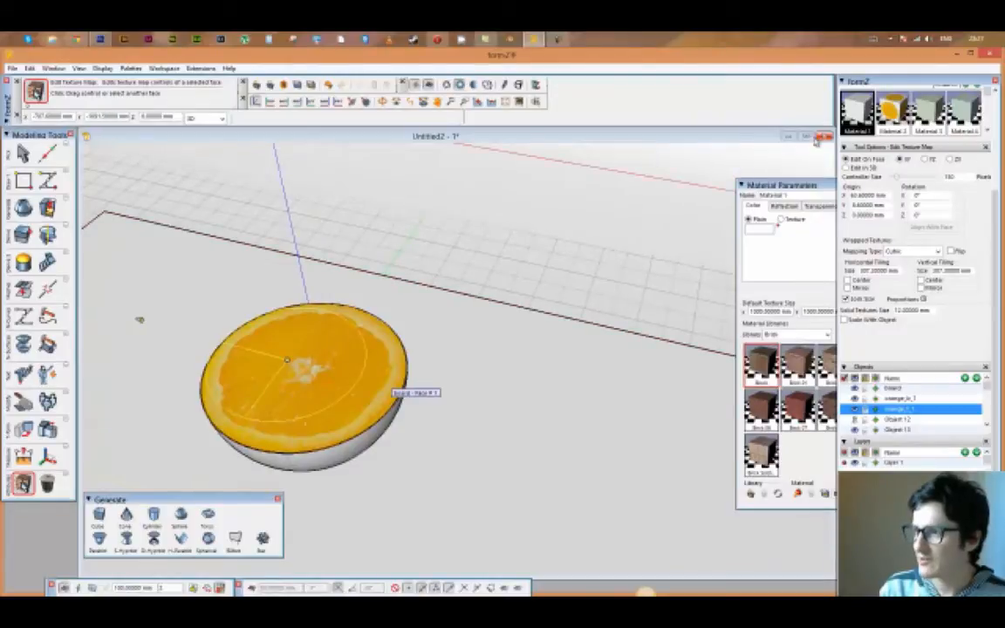
- Set Material 3's plain color to the basic orange and apply it to the orange's lower hemisphere
{"action": "left_click", "coordinate": [931, 105]}
{"action": "left_click", "coordinate": [768, 189]}
{"action": "left_click_drag", "start_coordinate": [767, 188], "coordinate": [603, 189]}
{"action": "left_click", "coordinate": [596, 229]}
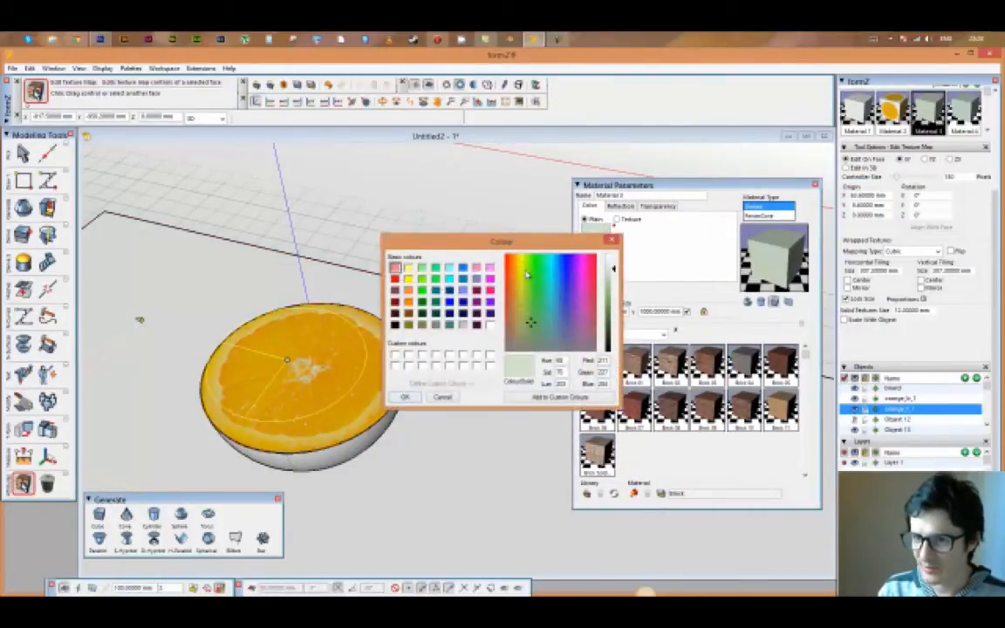
{"action": "left_click", "coordinate": [407, 301]}
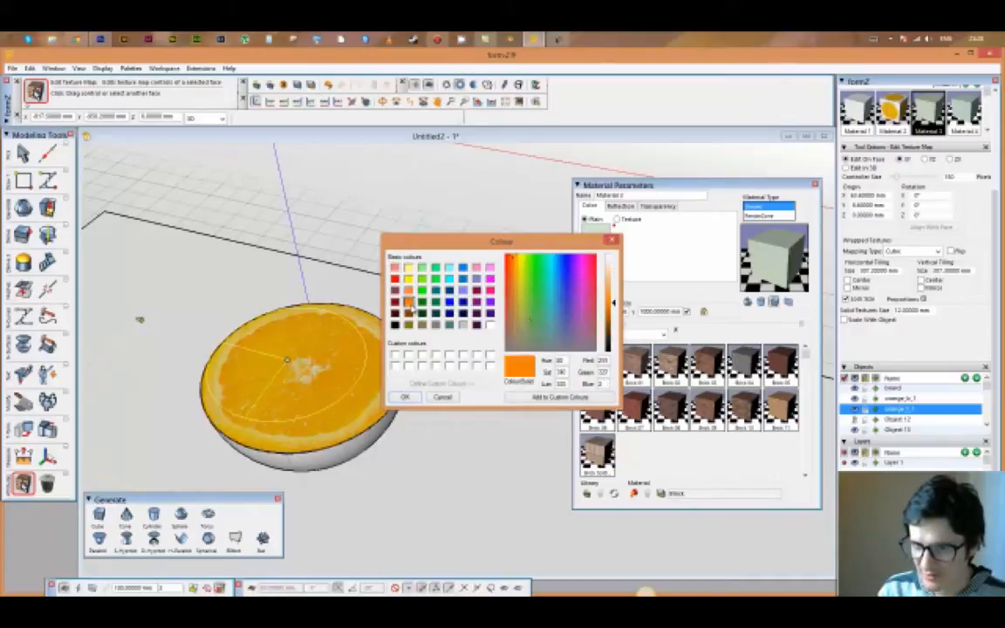
{"action": "left_click", "coordinate": [406, 397]}
{"action": "left_click_drag", "start_coordinate": [927, 109], "coordinate": [344, 437]}
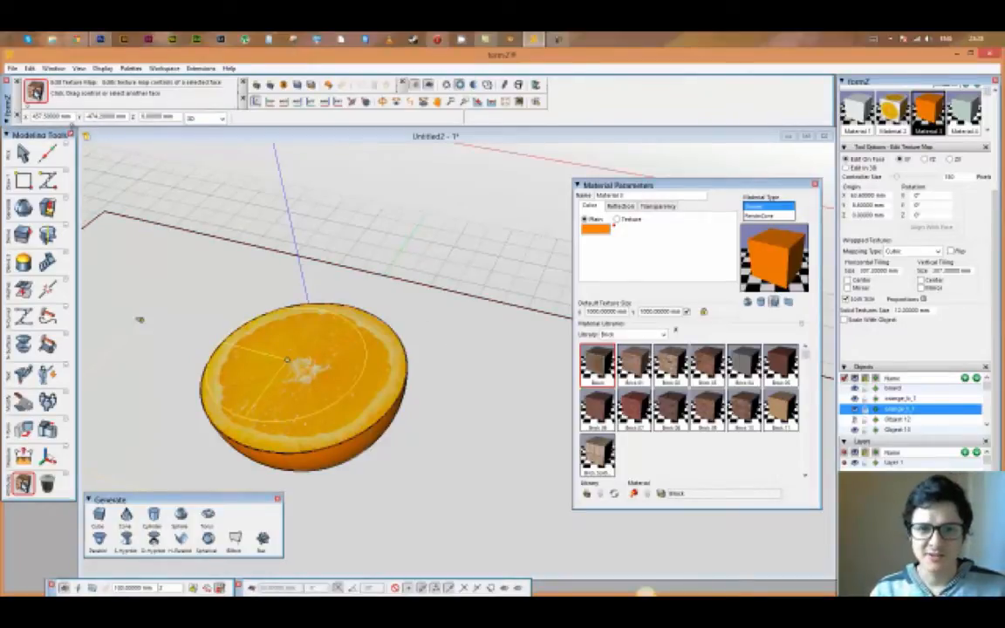
- Select the orange's cap and lower hemisphere together and place a copy of both beside the original on the board
{"action": "left_click", "coordinate": [24, 154]}
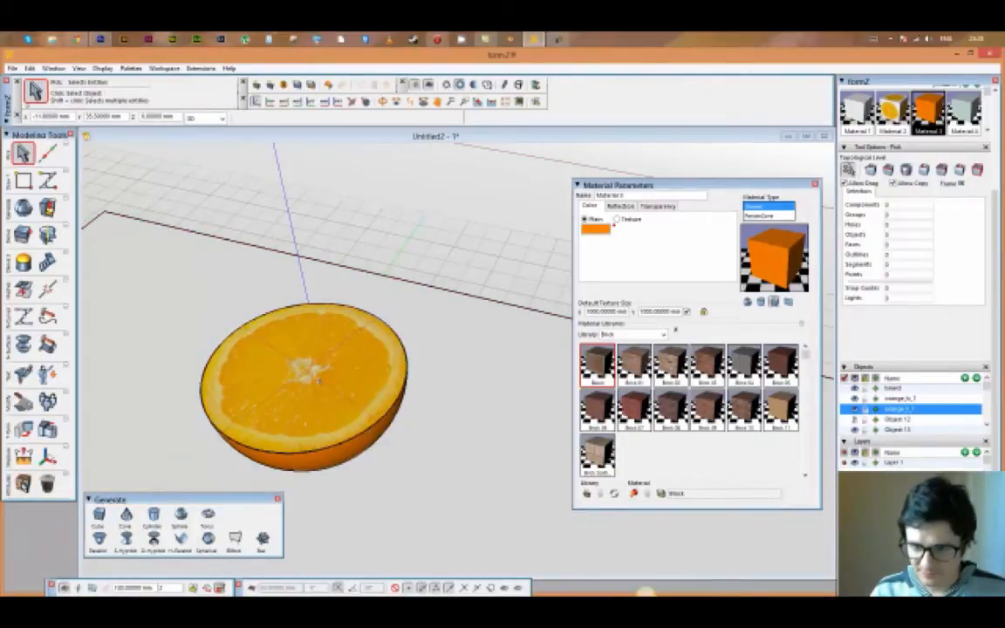
{"action": "left_click", "coordinate": [340, 394]}
{"action": "left_click", "coordinate": [358, 441], "text": "shift"}
{"action": "scroll", "coordinate": [357, 440], "scroll_direction": "down", "scroll_amount": 3}
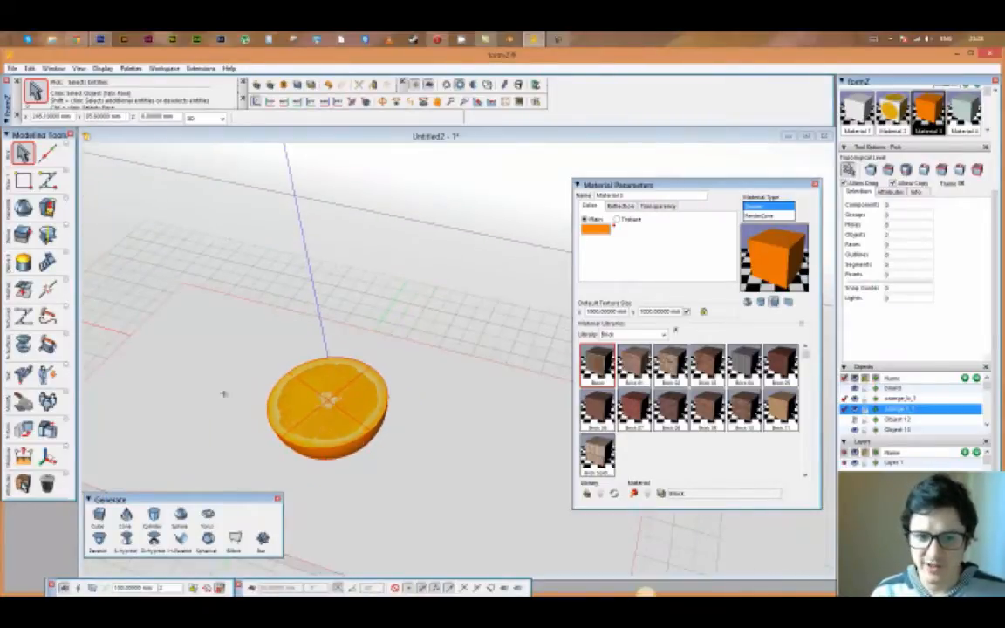
{"action": "left_click", "coordinate": [24, 430]}
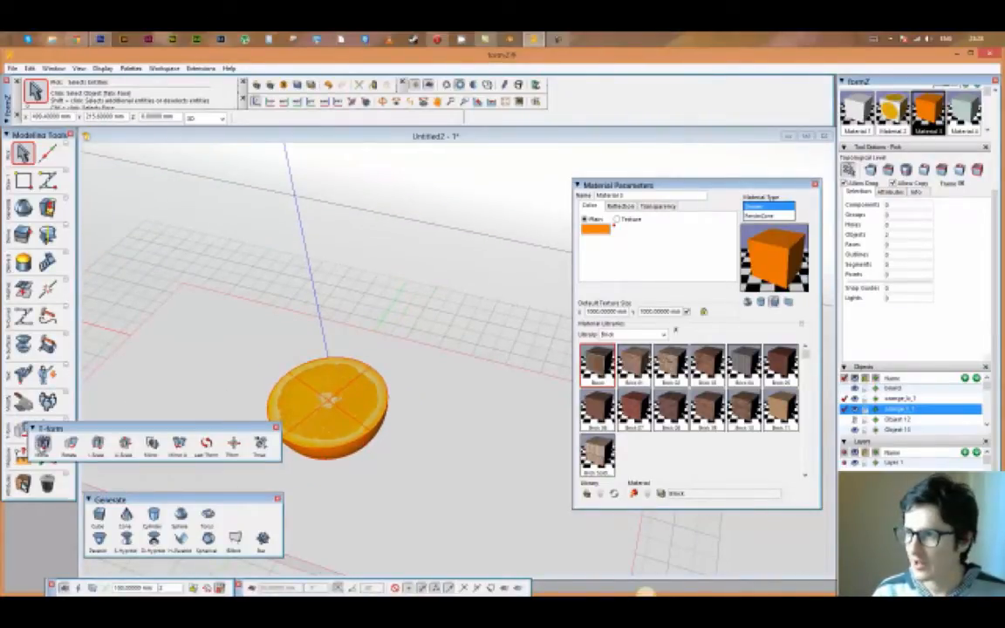
{"action": "left_click", "coordinate": [43, 443]}
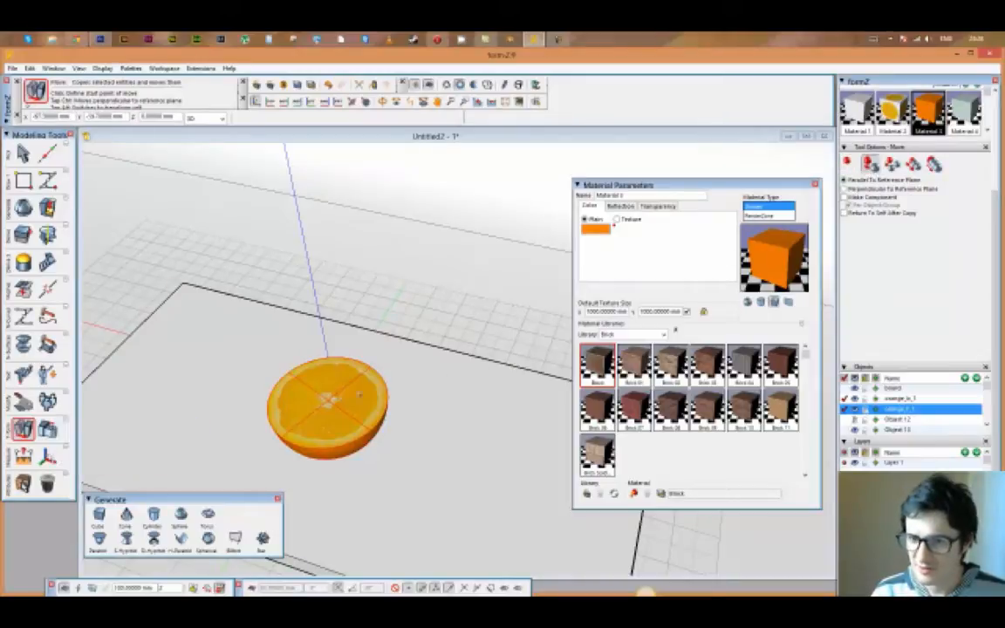
{"action": "left_click", "coordinate": [329, 400]}
{"action": "left_click", "coordinate": [443, 449]}
- Tilt the copied orange half slightly about its own middle in a side view, so its cut face leans
{"action": "left_click", "coordinate": [310, 103]}
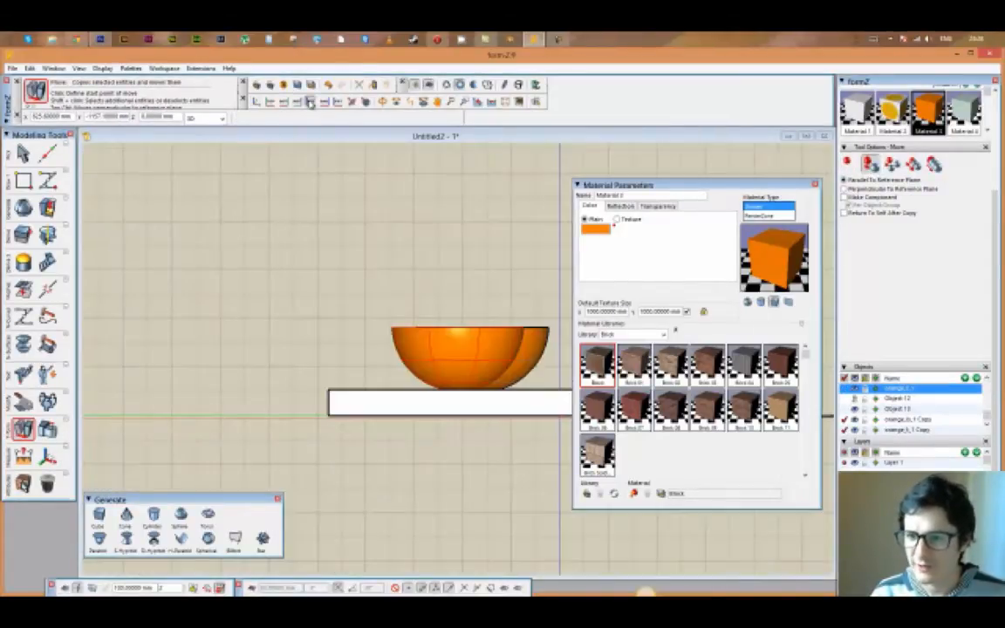
{"action": "scroll", "coordinate": [458, 341], "scroll_direction": "up", "scroll_amount": 4}
{"action": "left_click_drag", "start_coordinate": [24, 427], "coordinate": [71, 442]}
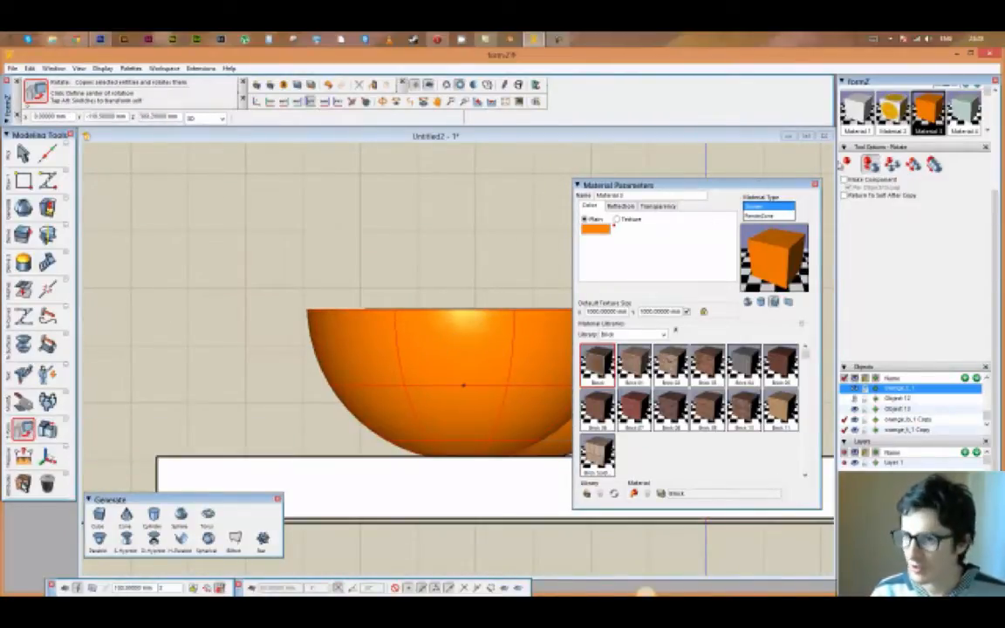
{"action": "key", "text": "alt"}
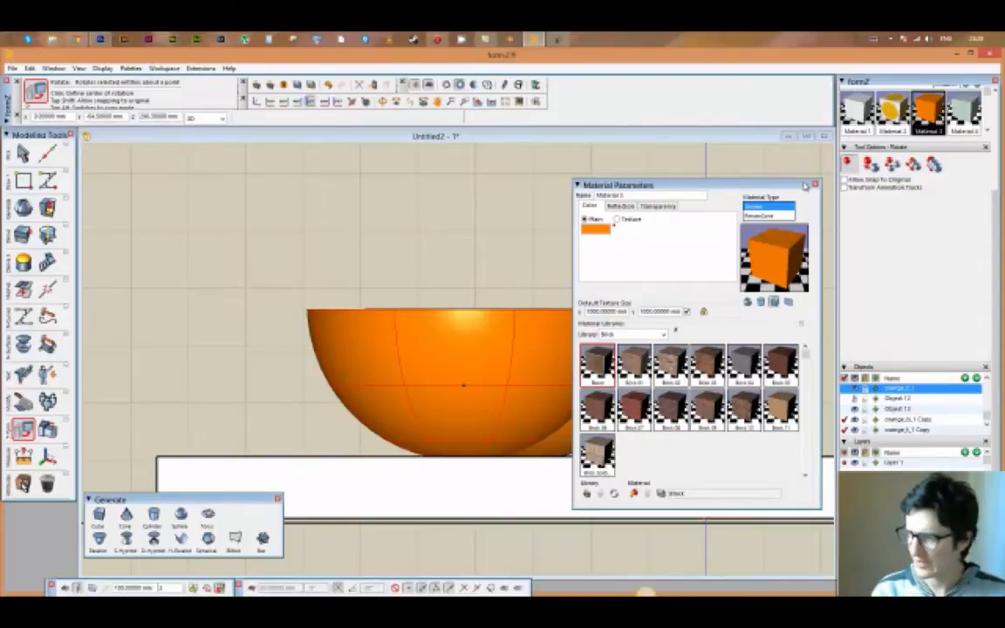
{"action": "left_click", "coordinate": [815, 185]}
{"action": "left_click", "coordinate": [463, 385]}
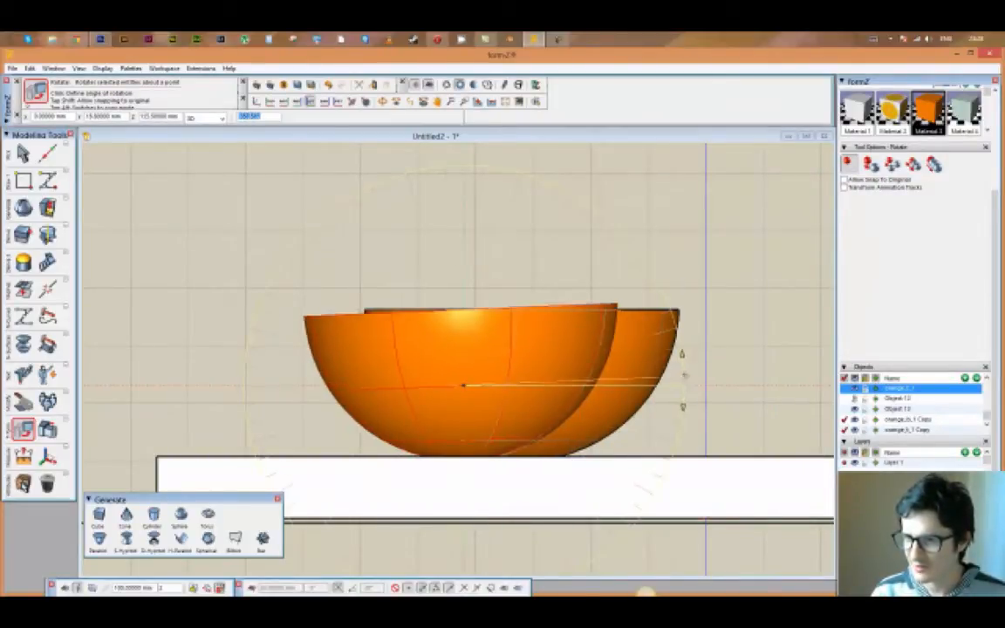
{"action": "left_click", "coordinate": [656, 347]}
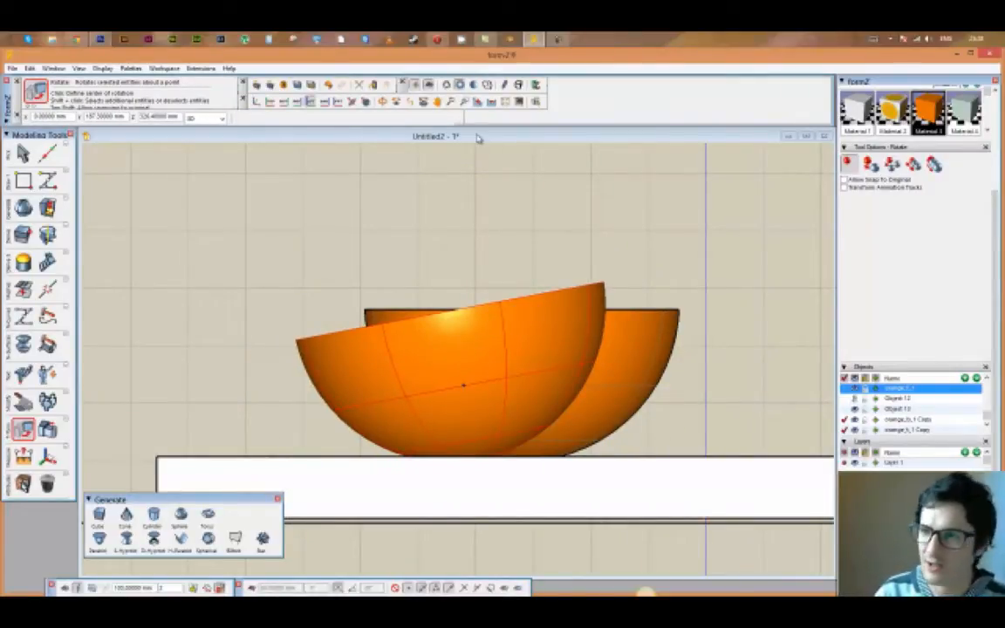
- Change the 3D view from axonometric to perspective and frame both orange halves on the board
{"action": "left_click", "coordinate": [382, 103]}
{"action": "left_click_drag", "start_coordinate": [349, 196], "coordinate": [432, 260]}
{"action": "scroll", "coordinate": [433, 260], "scroll_direction": "down", "scroll_amount": 3}
{"action": "mouse_move", "coordinate": [458, 314]}
{"action": "left_mouse_down"}
{"action": "mouse_move", "coordinate": [471, 319]}
{"action": "mouse_move", "coordinate": [456, 318]}
{"action": "left_mouse_up"}
{"action": "scroll", "coordinate": [455, 319], "scroll_direction": "up", "scroll_amount": 3}
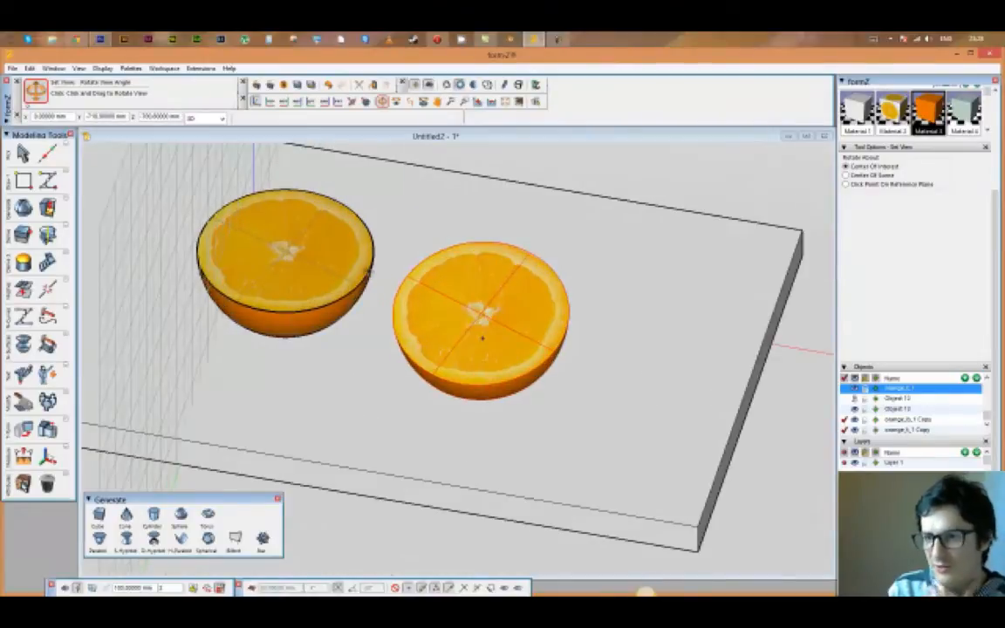
{"action": "scroll", "coordinate": [489, 183], "scroll_direction": "down", "scroll_amount": 3}
{"action": "scroll", "coordinate": [489, 184], "scroll_direction": "down", "scroll_amount": 2}
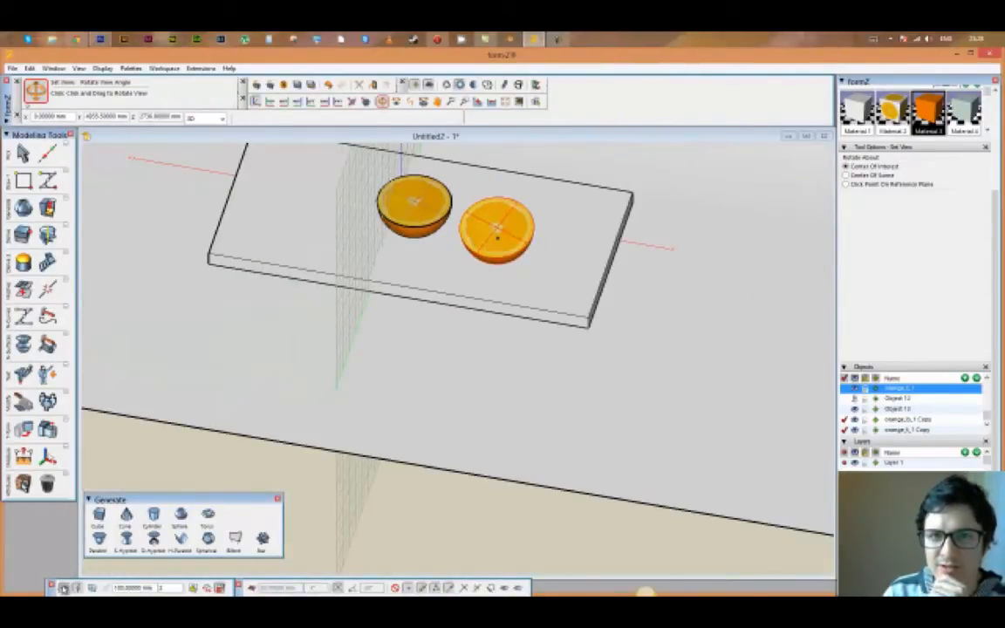
{"action": "left_click", "coordinate": [80, 68]}
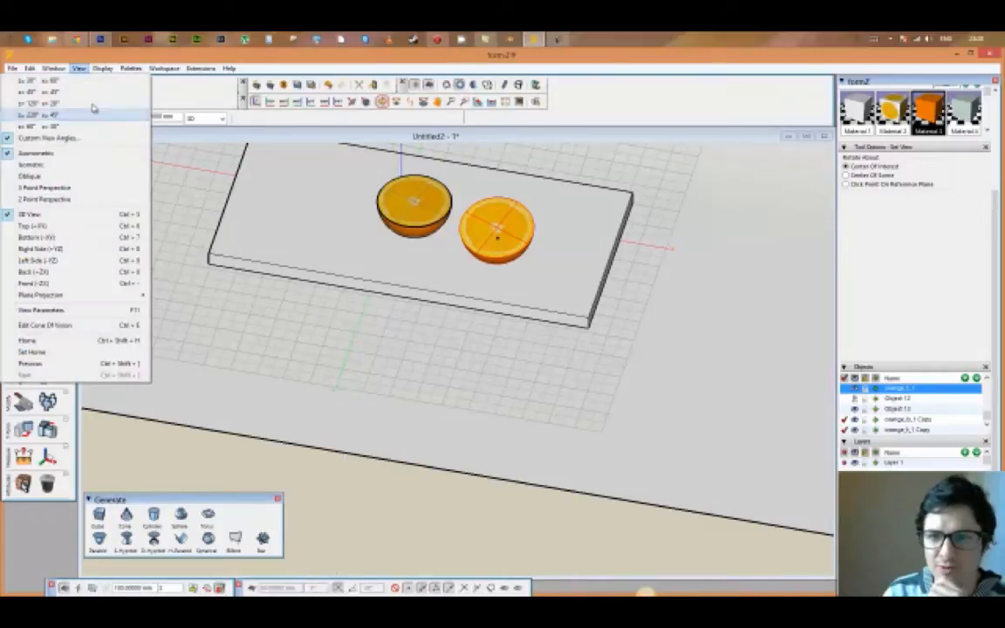
{"action": "left_click", "coordinate": [89, 176]}
{"action": "scroll", "coordinate": [441, 180], "scroll_direction": "up", "scroll_amount": 5}
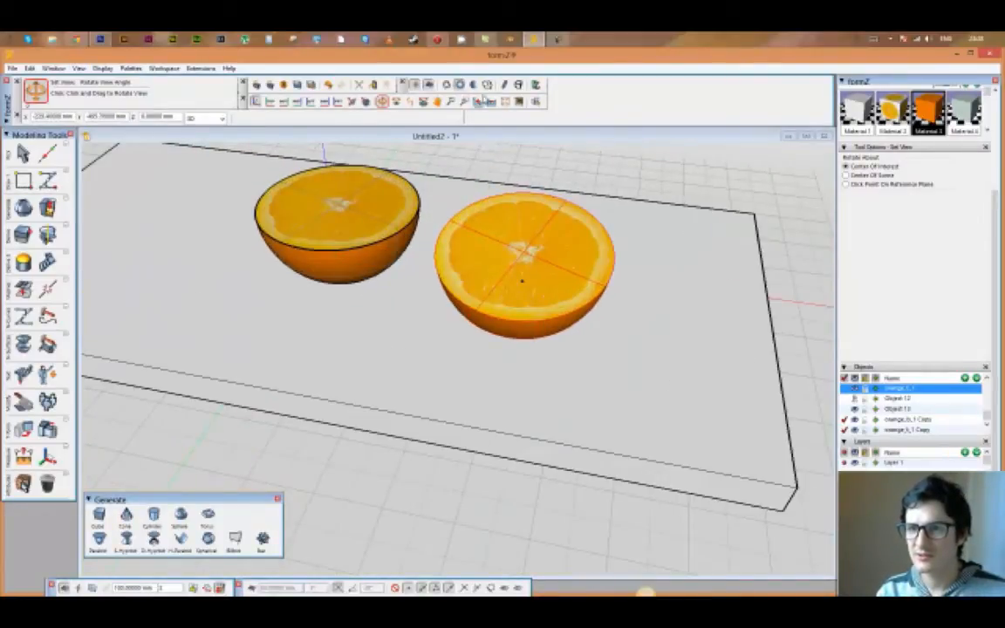
- Center both orange halves in the view and render the scene with shadows
{"action": "left_click", "coordinate": [434, 102]}
{"action": "left_click_drag", "start_coordinate": [458, 194], "coordinate": [499, 253]}
{"action": "left_click", "coordinate": [537, 85]}
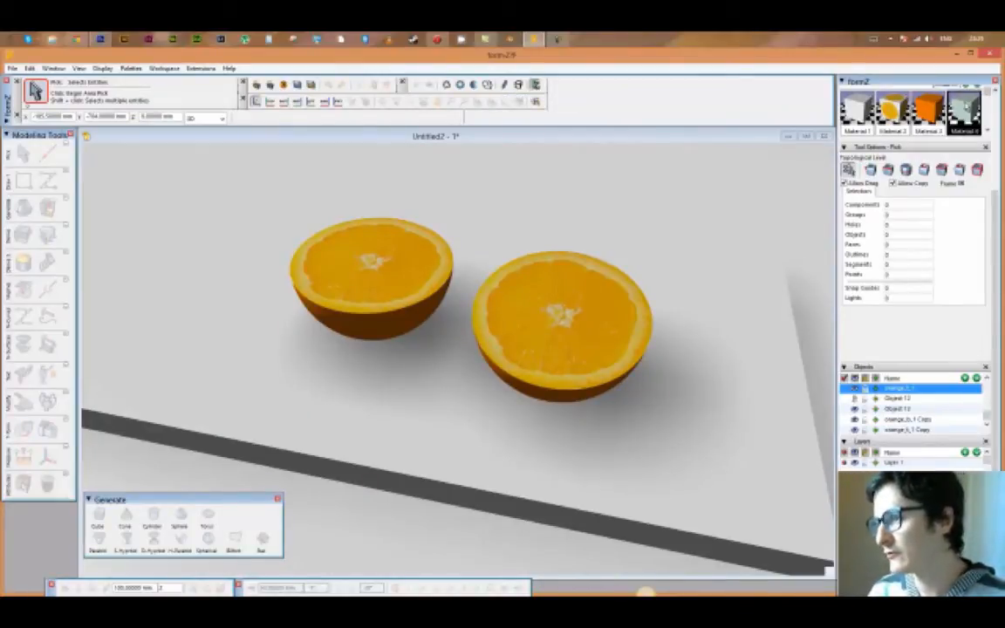
- Switch Material 4's color from plain to texture and choose 0216-wood-texture2.png from the Desktop
{"action": "double_click", "coordinate": [964, 110]}
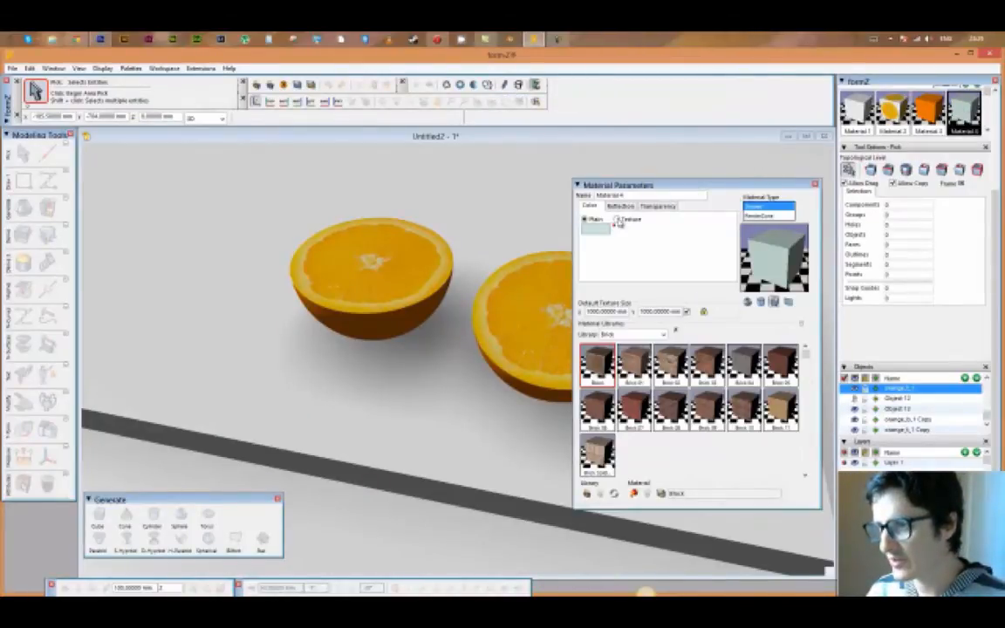
{"action": "left_click", "coordinate": [617, 219]}
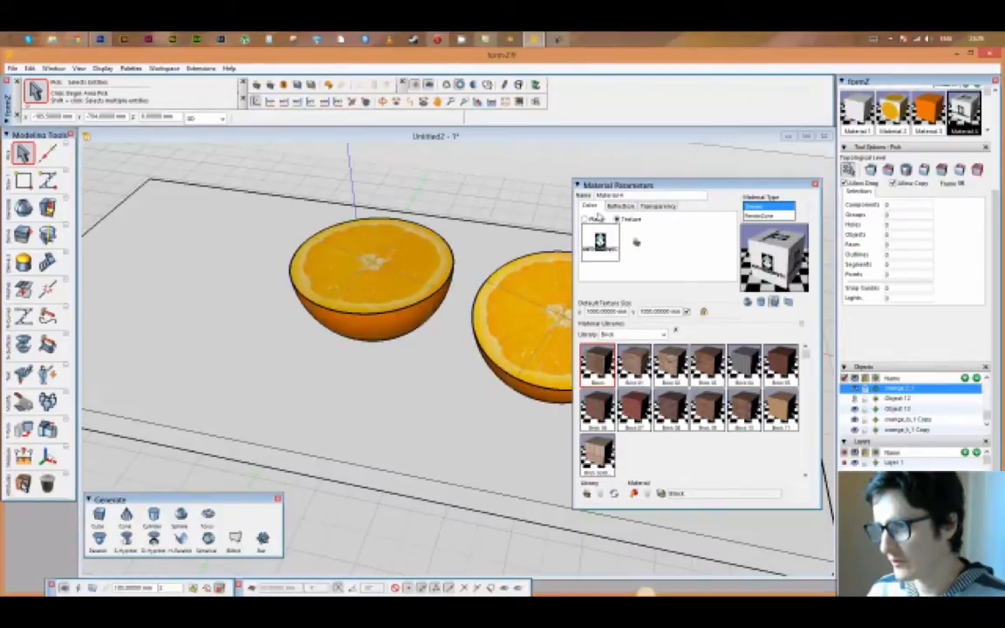
{"action": "left_click", "coordinate": [636, 245]}
{"action": "left_click", "coordinate": [555, 369]}
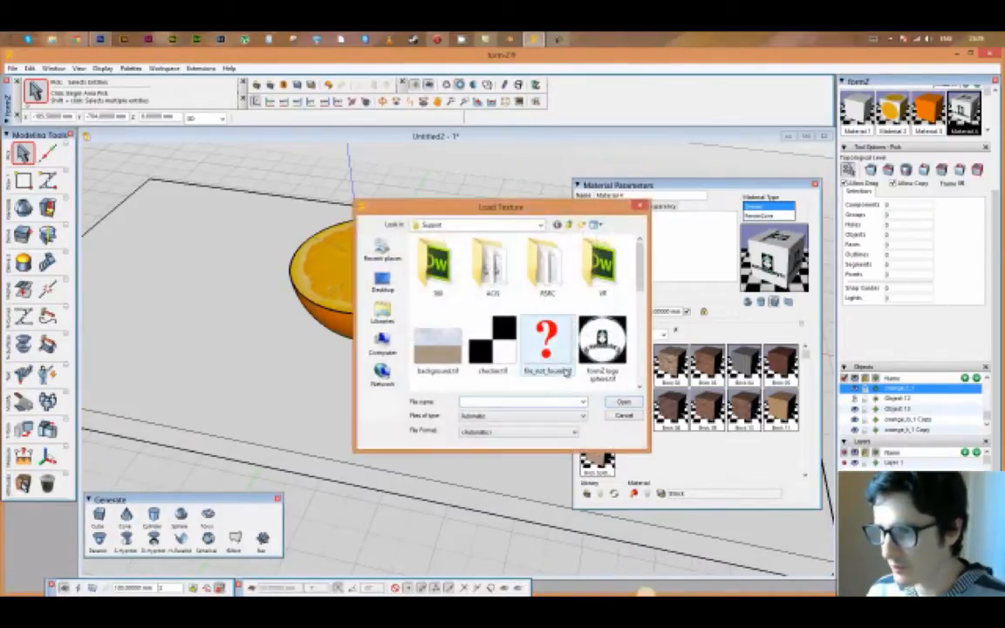
{"action": "left_click", "coordinate": [382, 281]}
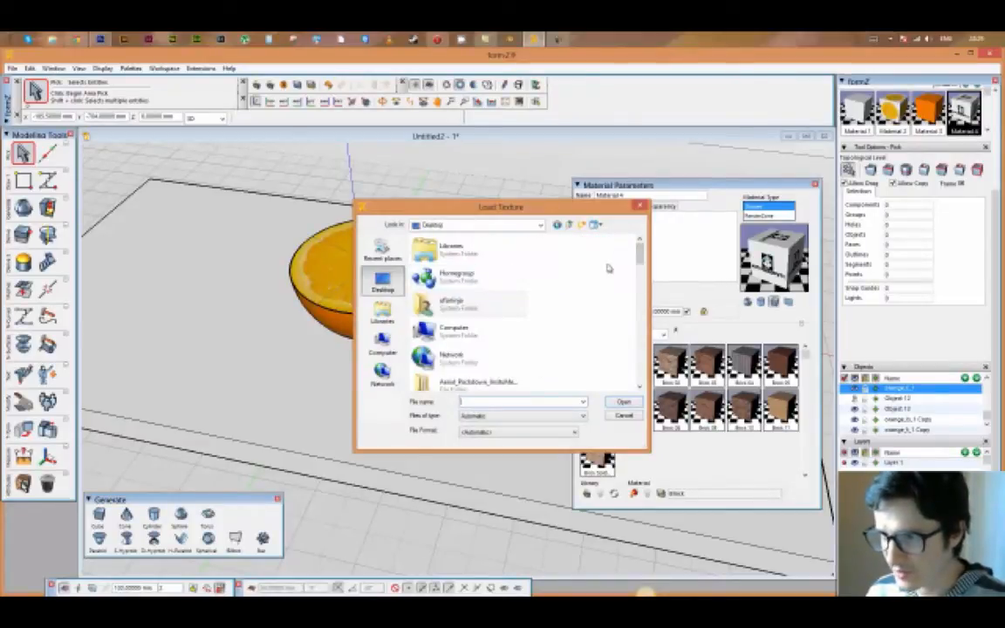
{"action": "left_click_drag", "start_coordinate": [639, 253], "coordinate": [638, 349]}
{"action": "left_click", "coordinate": [506, 297]}
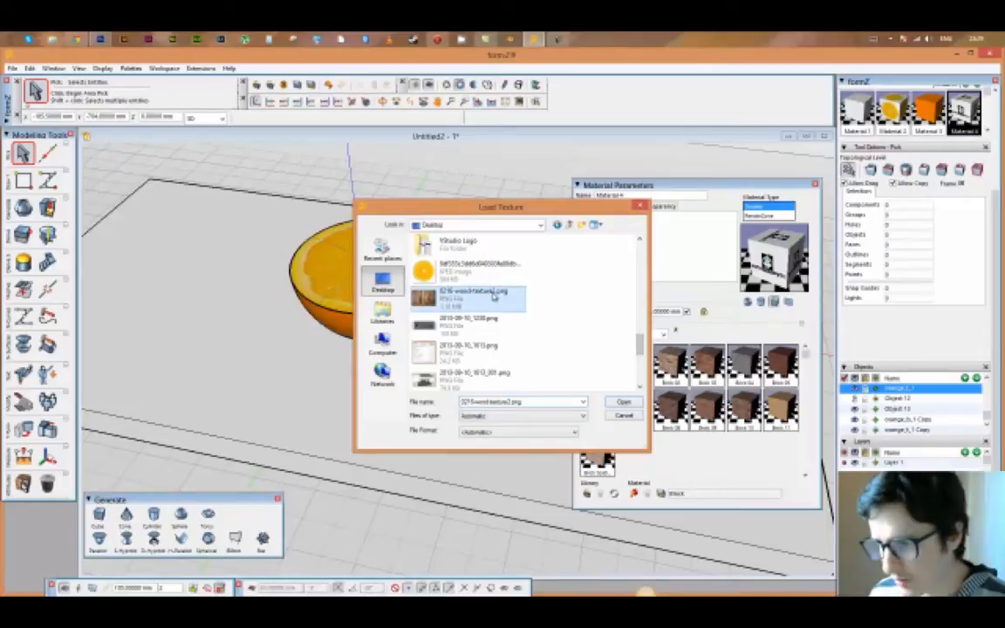
{"action": "left_click", "coordinate": [624, 402]}
- Load 0216-wood-texture2.png again as Material 4's texture and apply the material to the board
{"action": "left_click", "coordinate": [554, 367]}
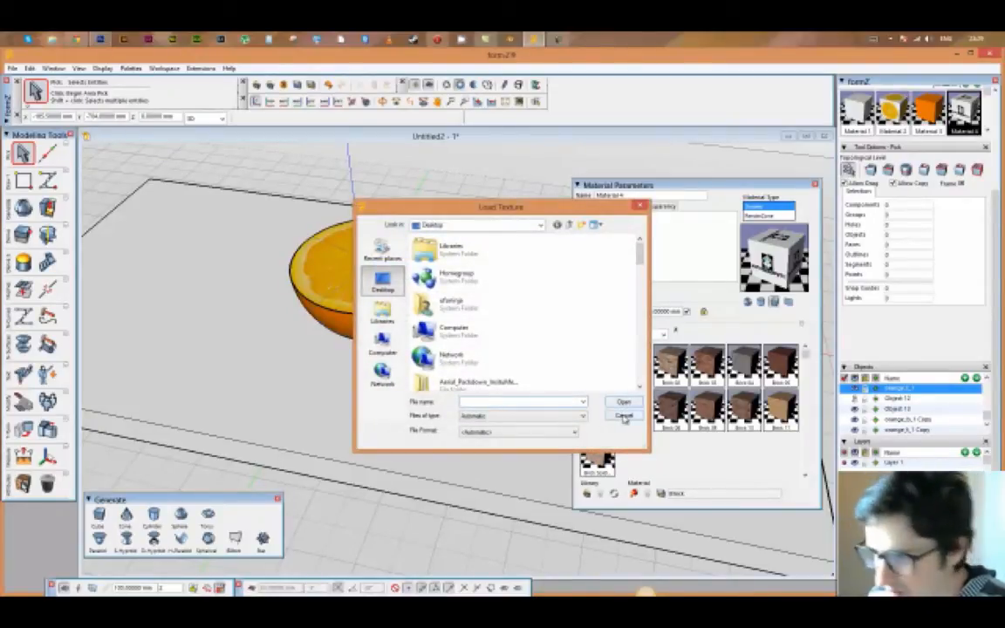
{"action": "left_click_drag", "start_coordinate": [640, 253], "coordinate": [640, 347]}
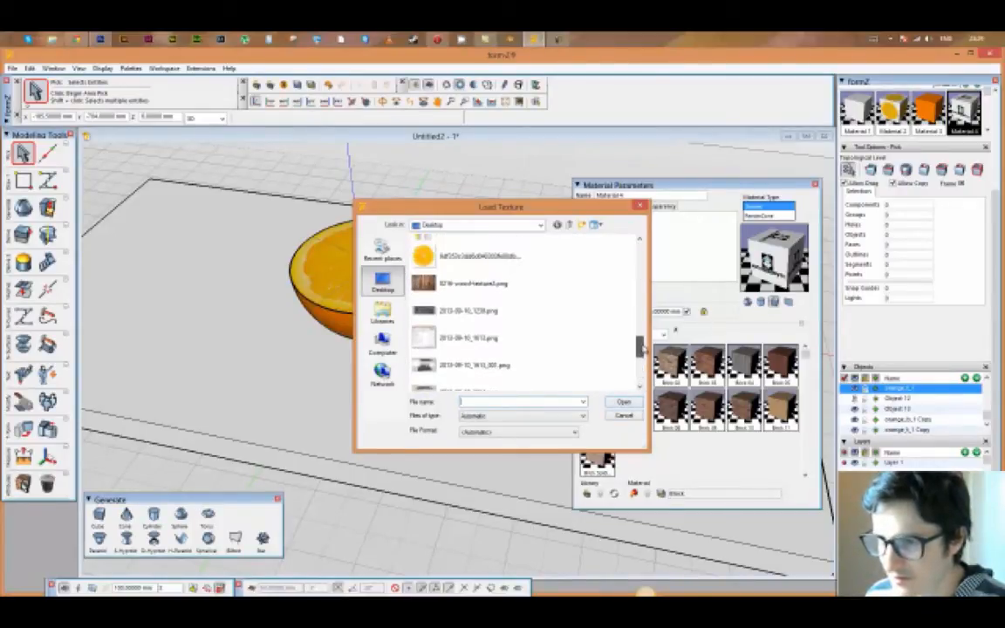
{"action": "left_click", "coordinate": [471, 276]}
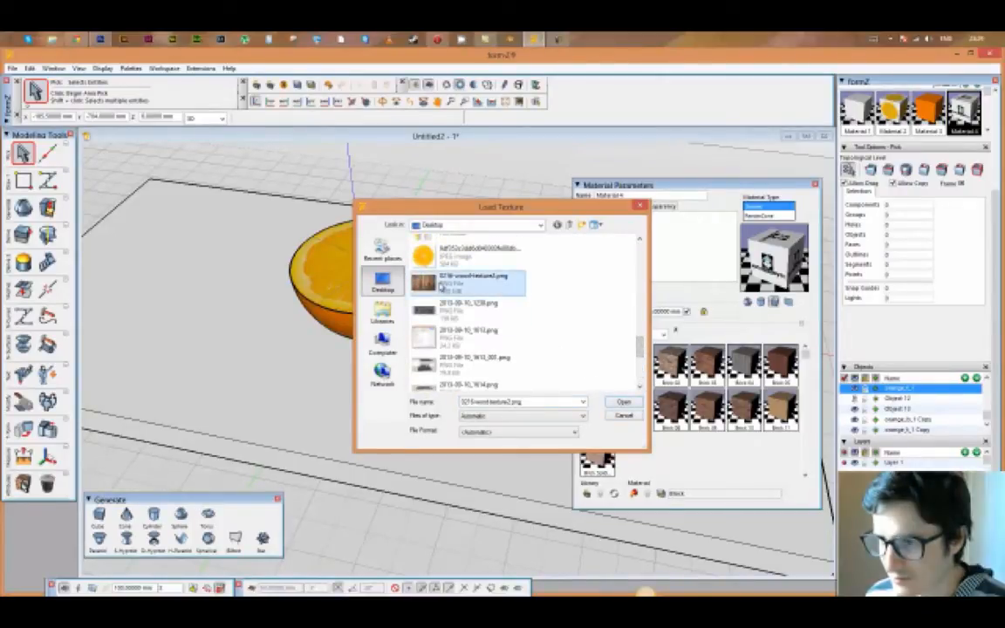
{"action": "left_click", "coordinate": [623, 402]}
{"action": "left_click", "coordinate": [528, 398]}
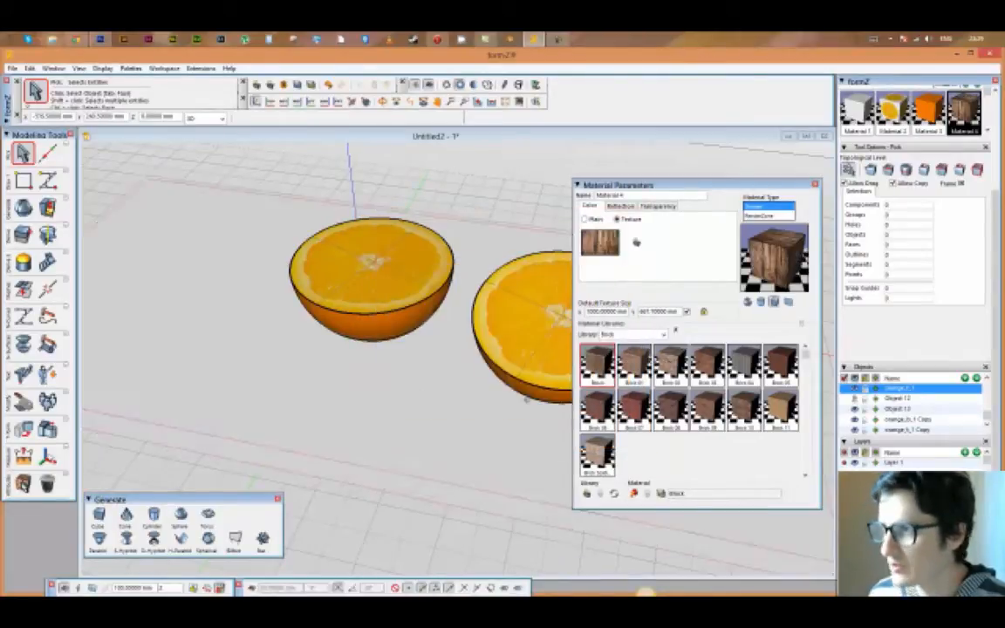
{"action": "left_click_drag", "start_coordinate": [959, 114], "coordinate": [436, 410]}
{"action": "scroll", "coordinate": [412, 391], "scroll_direction": "down", "scroll_amount": 3}
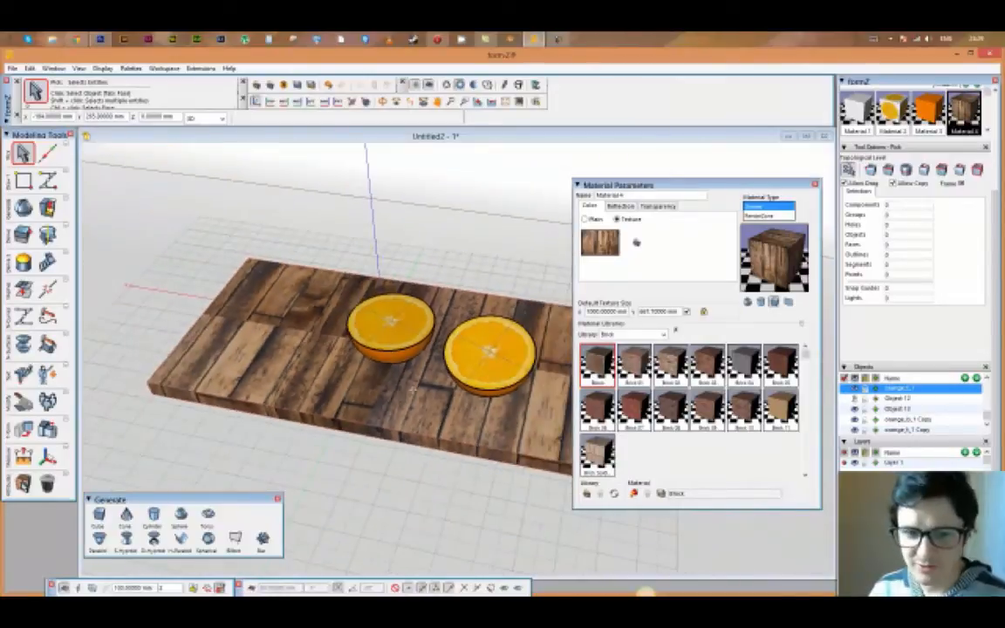
- Edit the texture map on the board's upper face, rotating the wood so its planks run along the board's length
{"action": "left_click", "coordinate": [23, 485]}
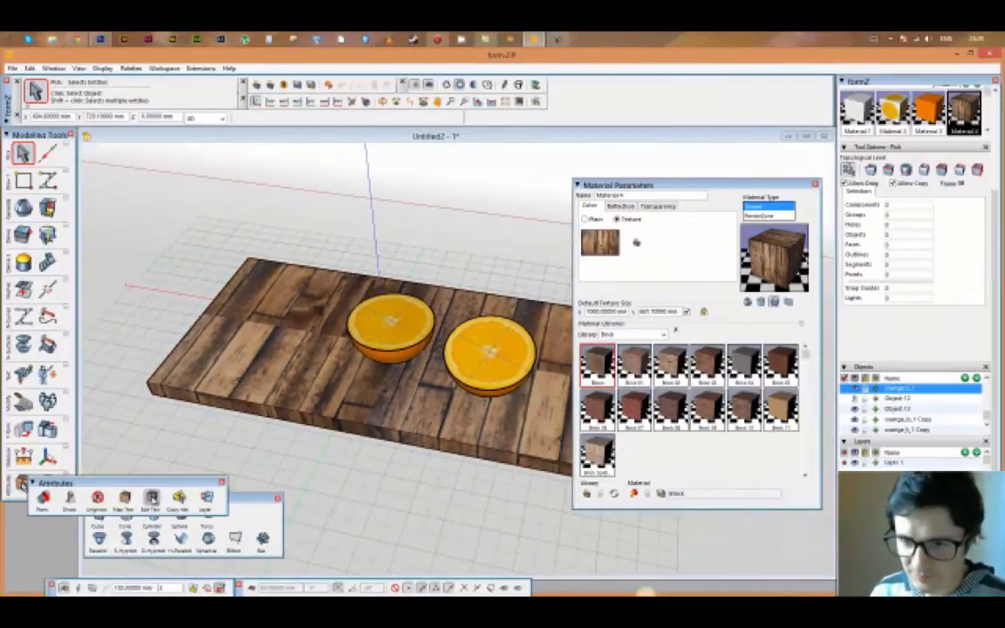
{"action": "left_click", "coordinate": [151, 498]}
{"action": "left_click", "coordinate": [370, 382]}
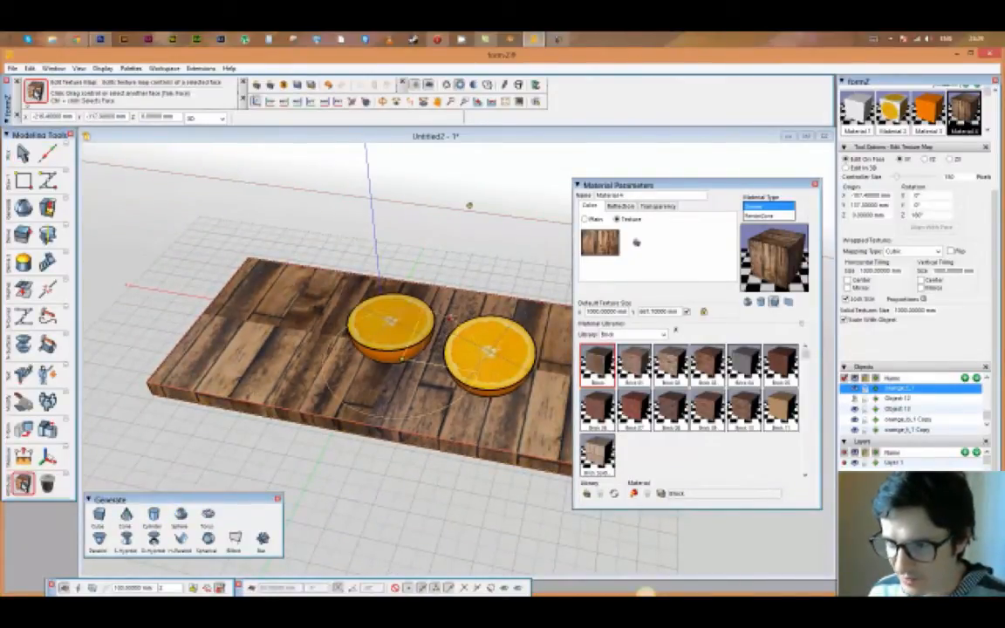
{"action": "left_click", "coordinate": [450, 322]}
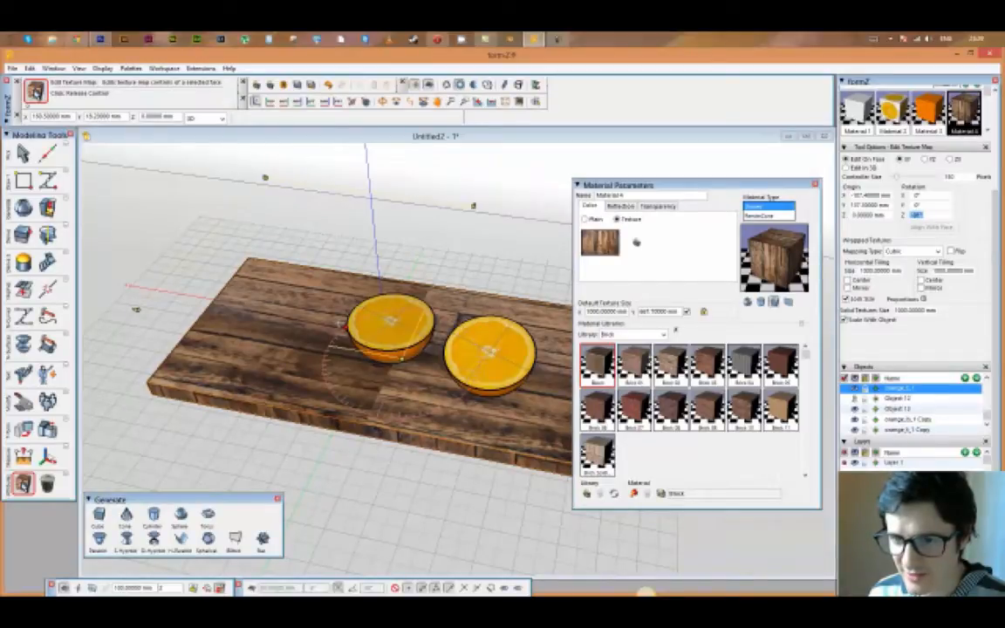
{"action": "left_click", "coordinate": [340, 328]}
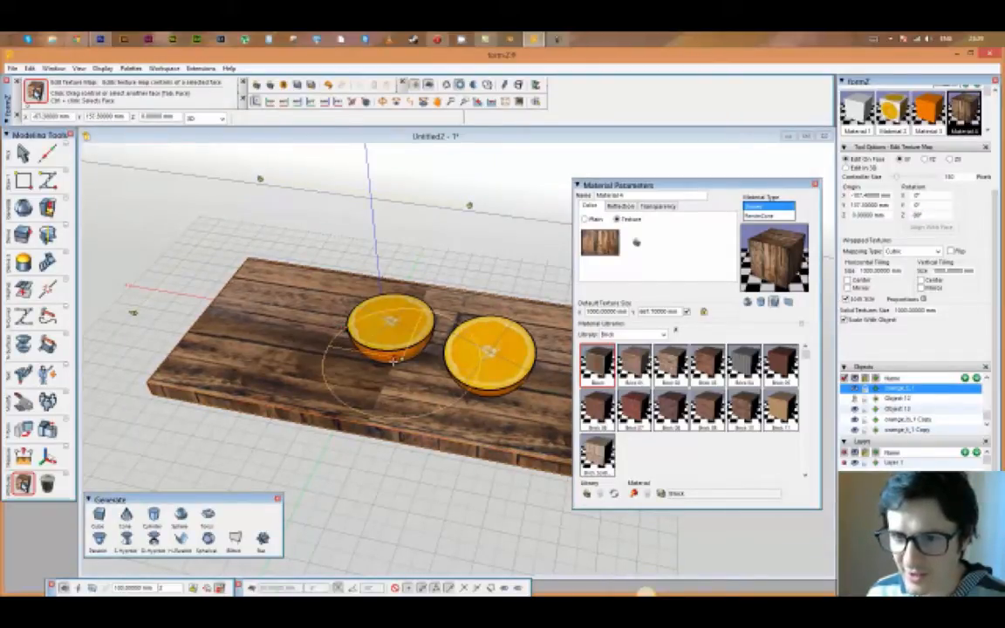
- Move the wood texture's origin to the near corner of the board beside the copied orange half
{"action": "left_click", "coordinate": [350, 321]}
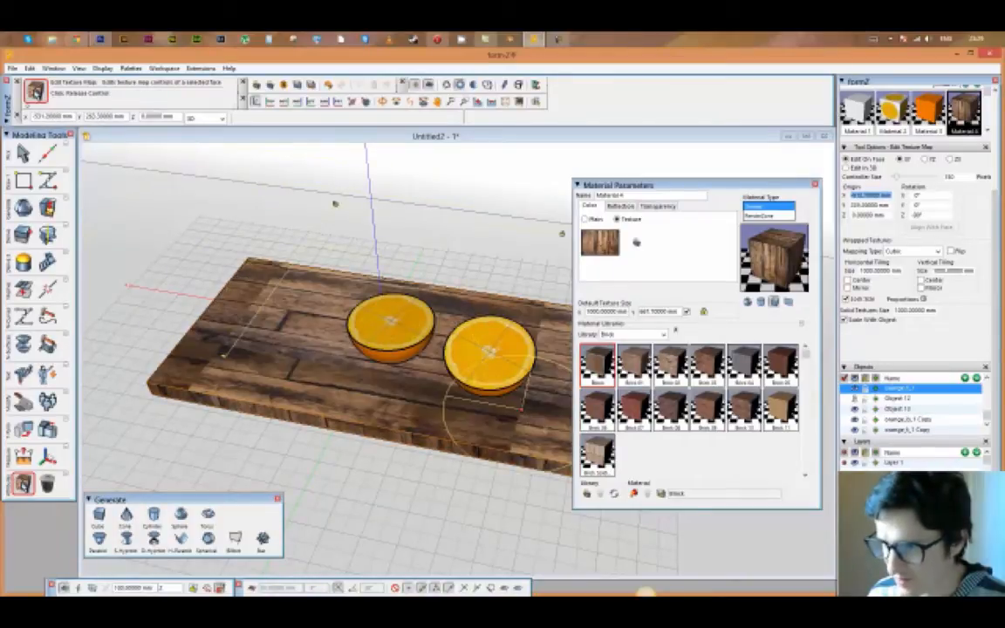
{"action": "left_click", "coordinate": [348, 214]}
{"action": "left_click", "coordinate": [815, 185]}
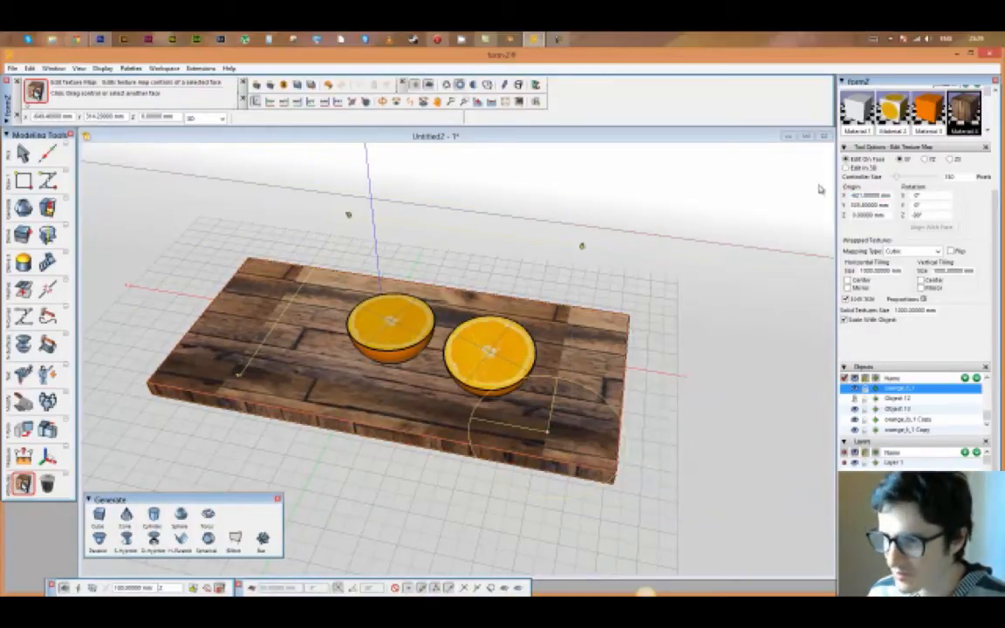
{"action": "left_click", "coordinate": [551, 431]}
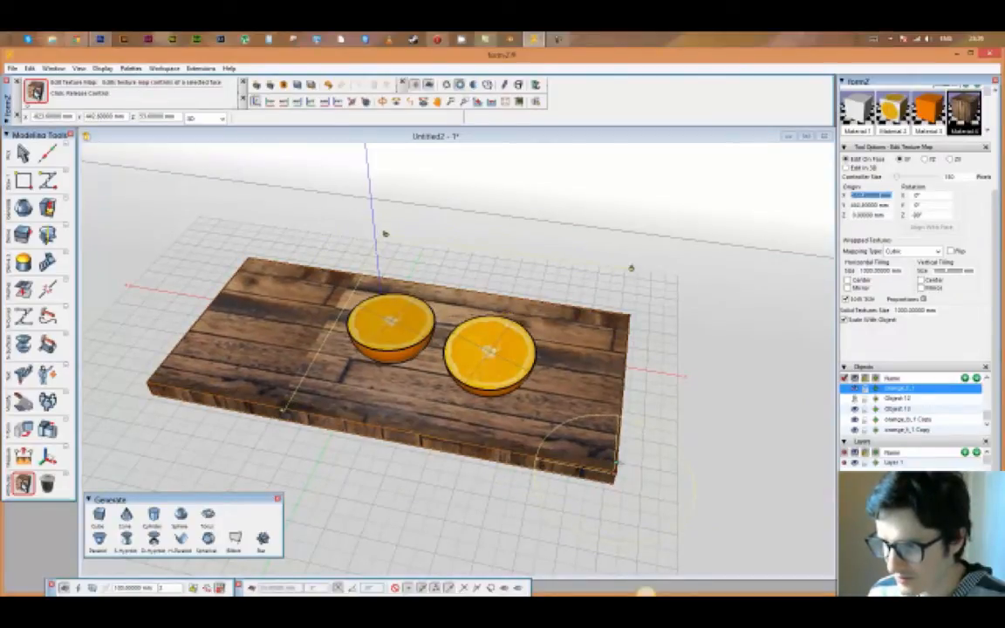
{"action": "left_click", "coordinate": [556, 427]}
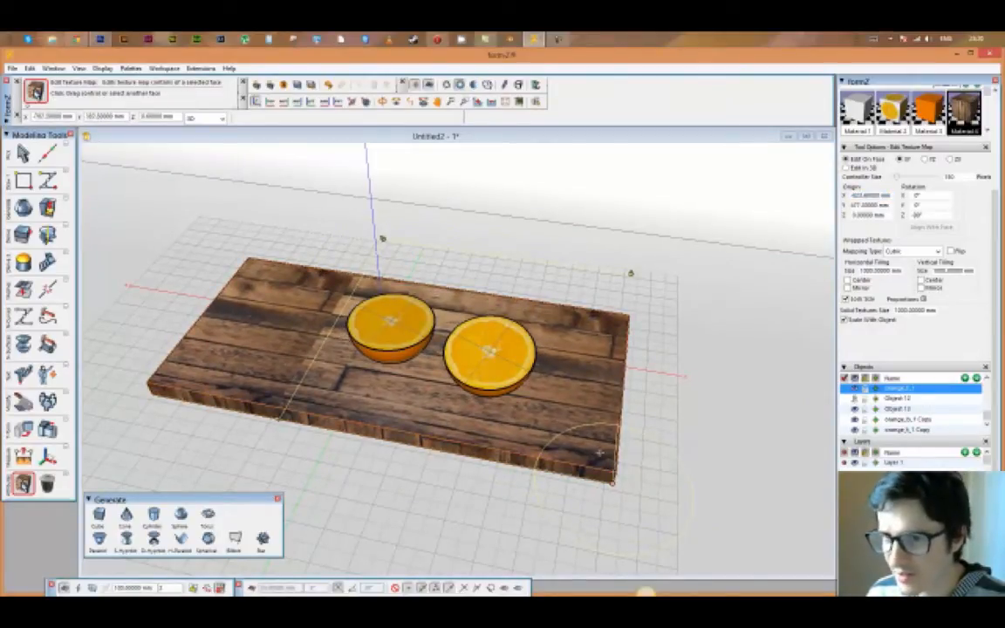
- Stretch the wood texture's vertical tiling to cover nearly the board's full length, and render the scene
{"action": "left_click", "coordinate": [279, 425]}
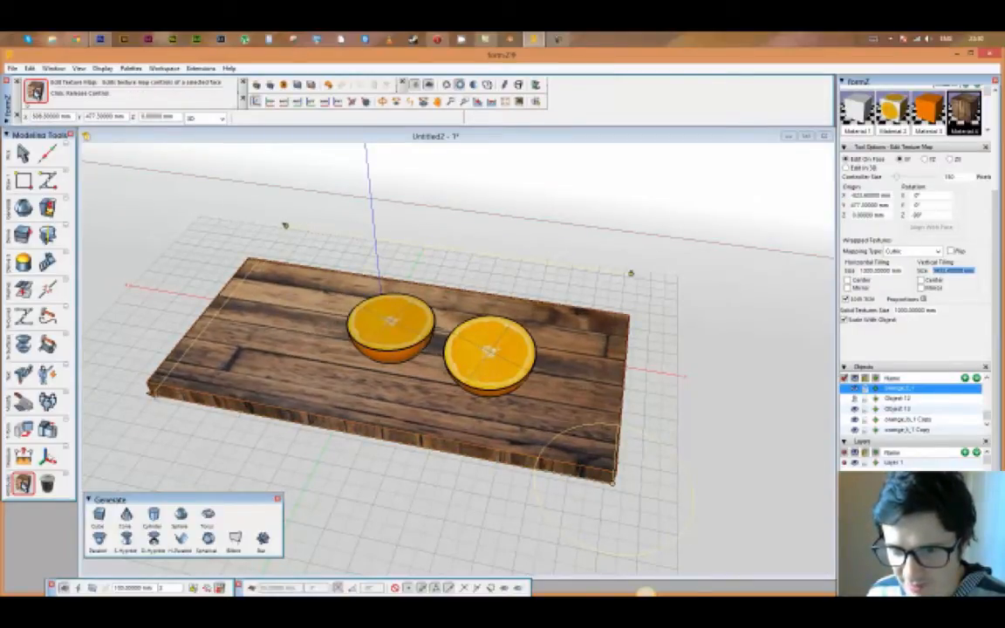
{"action": "left_click", "coordinate": [150, 393]}
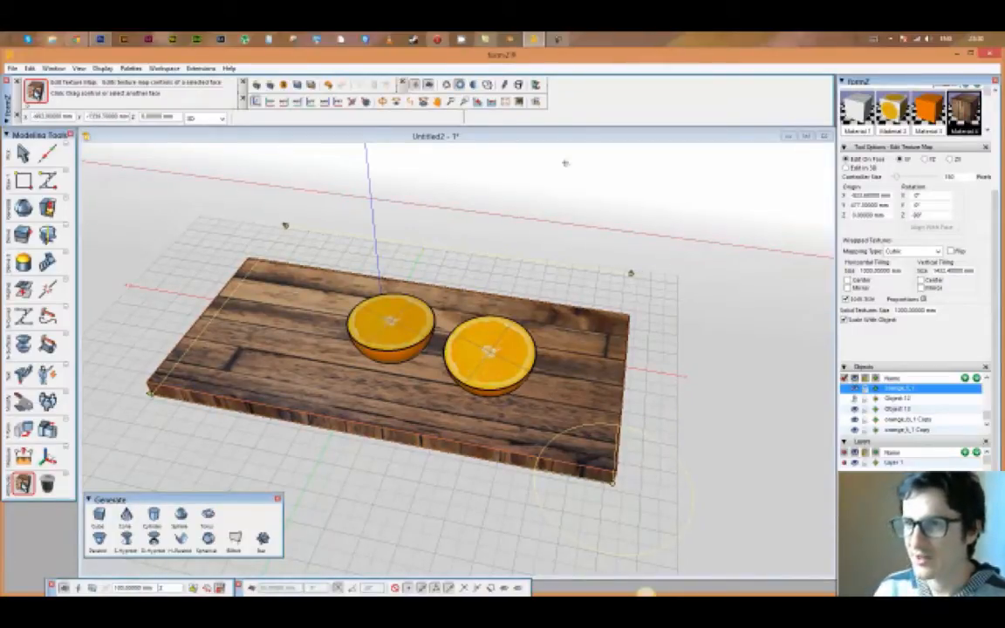
{"action": "left_click", "coordinate": [535, 84]}
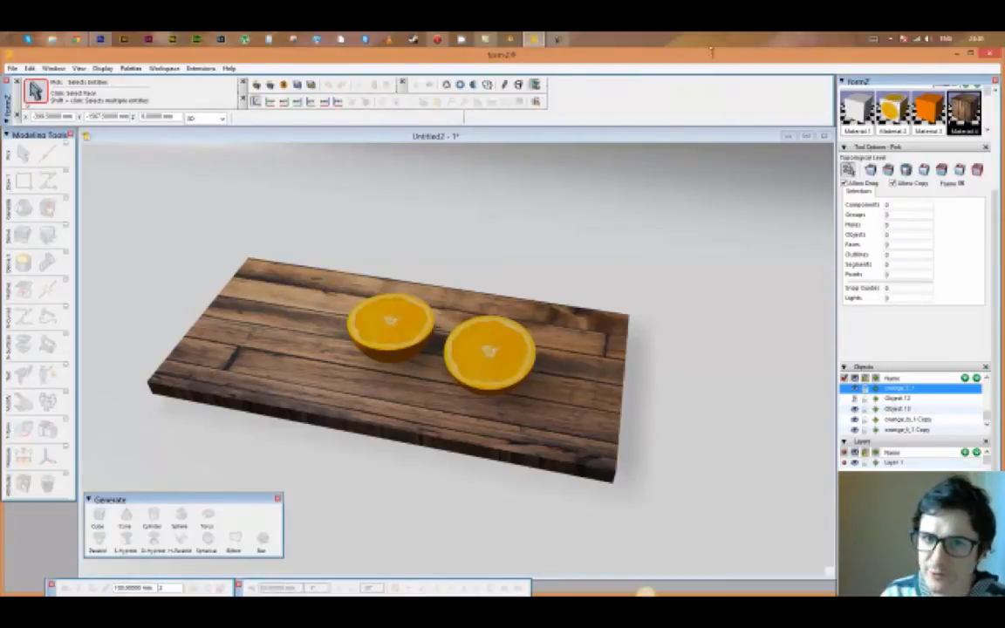
- Switch to Photoshop and open the orange-slice JPEG together with 0216-wood-texture2.png from the Desktop
{"action": "left_click", "coordinate": [129, 94]}
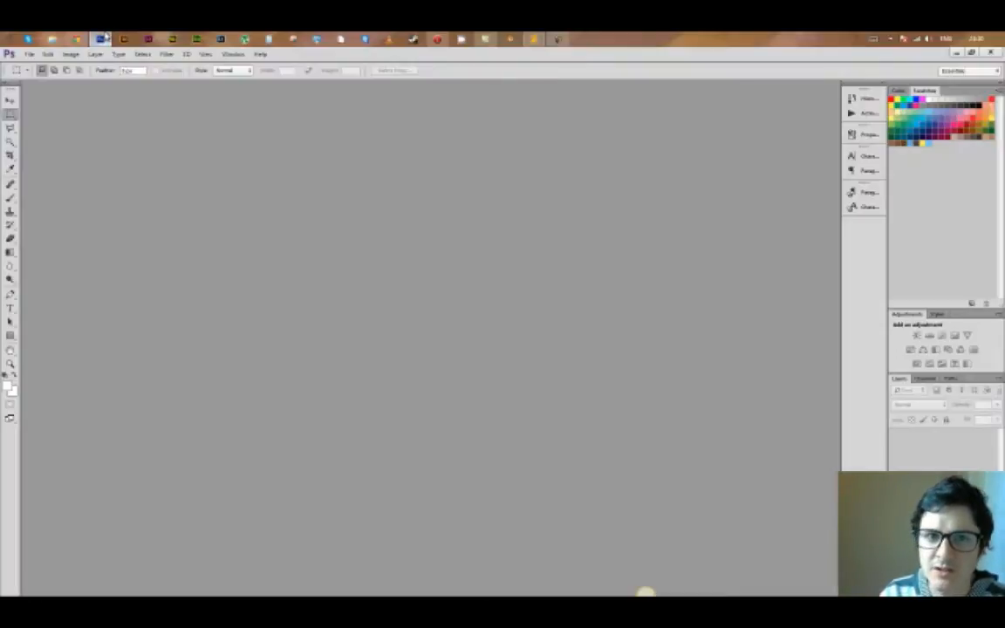
{"action": "left_click", "coordinate": [30, 54]}
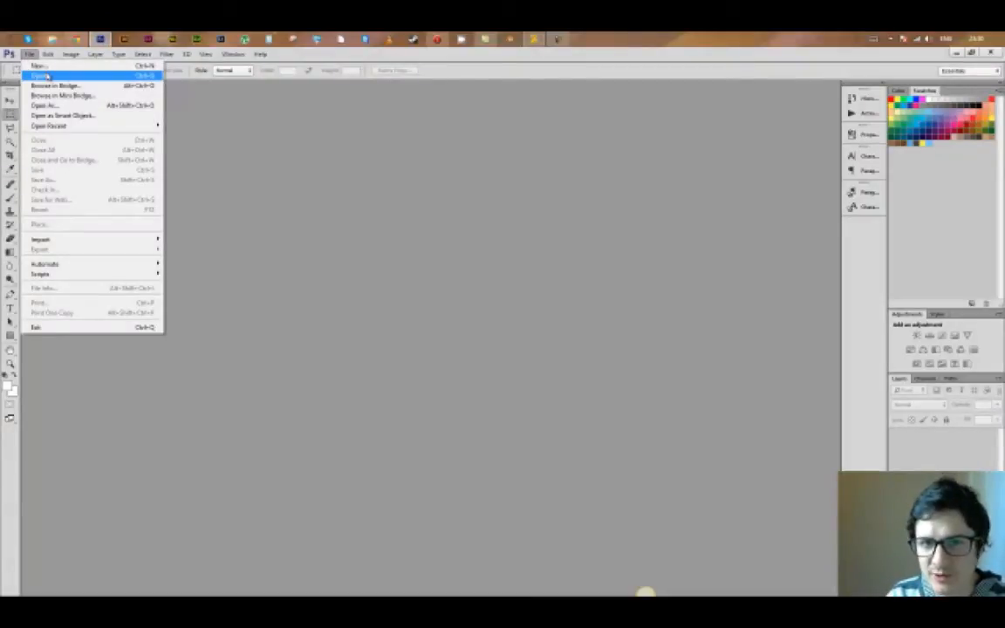
{"action": "left_click", "coordinate": [44, 76]}
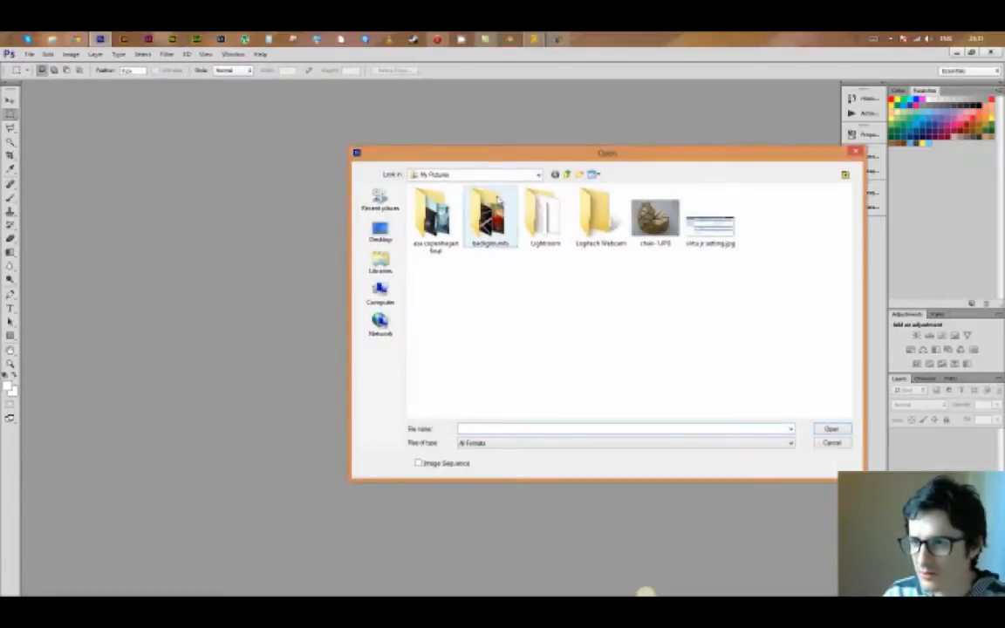
{"action": "left_click", "coordinate": [389, 229]}
{"action": "left_click_drag", "start_coordinate": [723, 158], "coordinate": [644, 147]}
{"action": "left_click_drag", "start_coordinate": [772, 206], "coordinate": [770, 307]}
{"action": "left_click", "coordinate": [540, 225]}
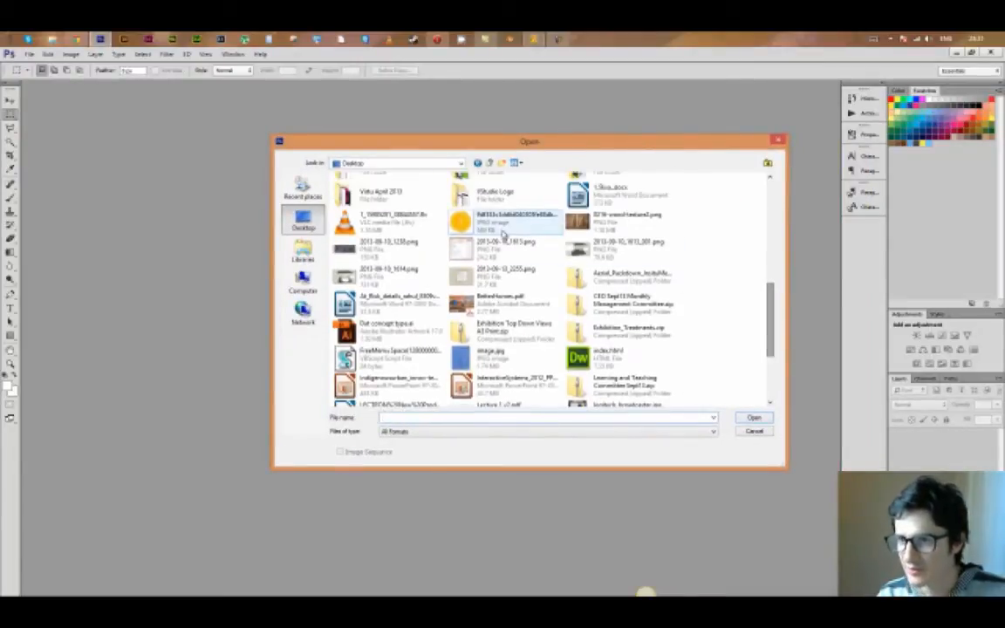
{"action": "left_click", "coordinate": [622, 218], "text": "ctrl"}
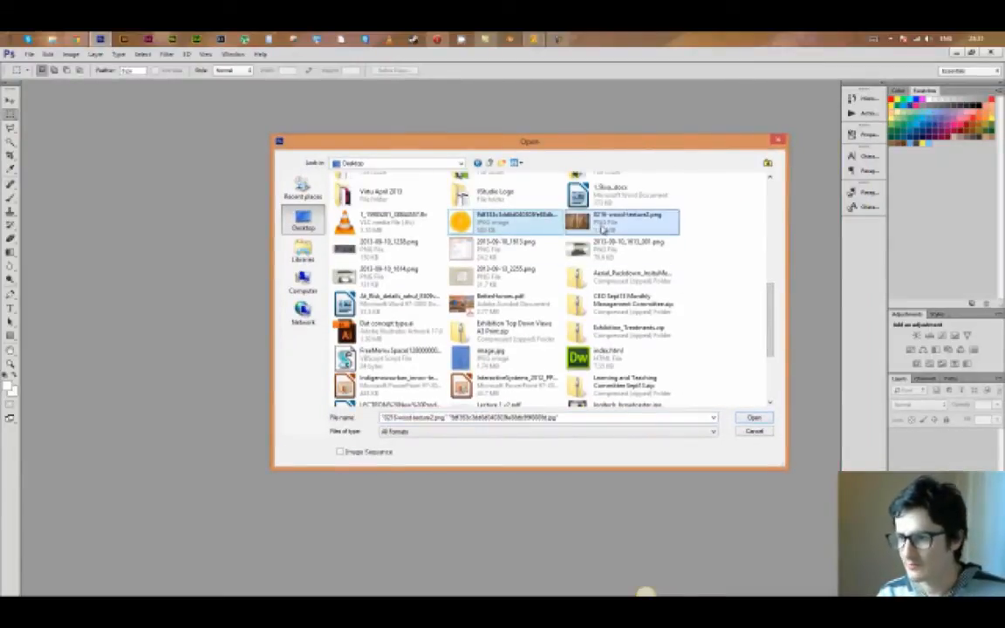
{"action": "left_click", "coordinate": [753, 418]}
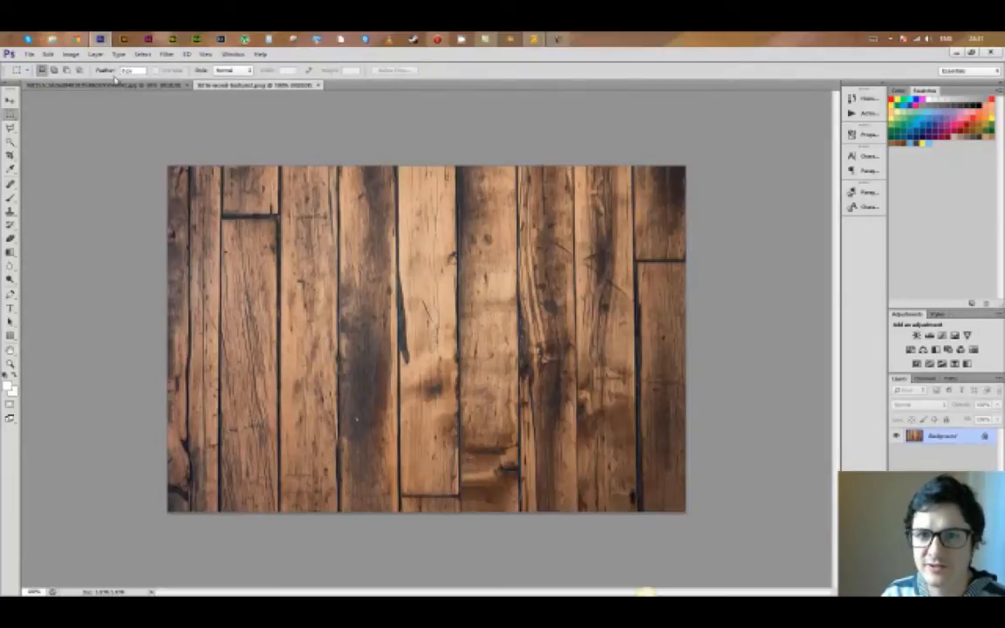
- Desaturate the orange-slice image
{"action": "left_click", "coordinate": [109, 85]}
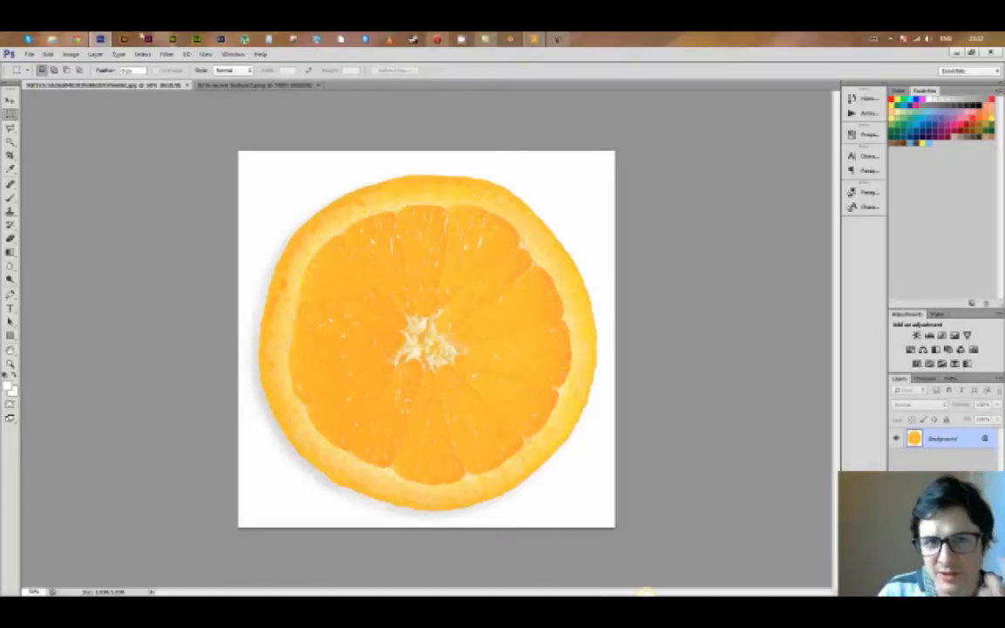
{"action": "left_click", "coordinate": [71, 55]}
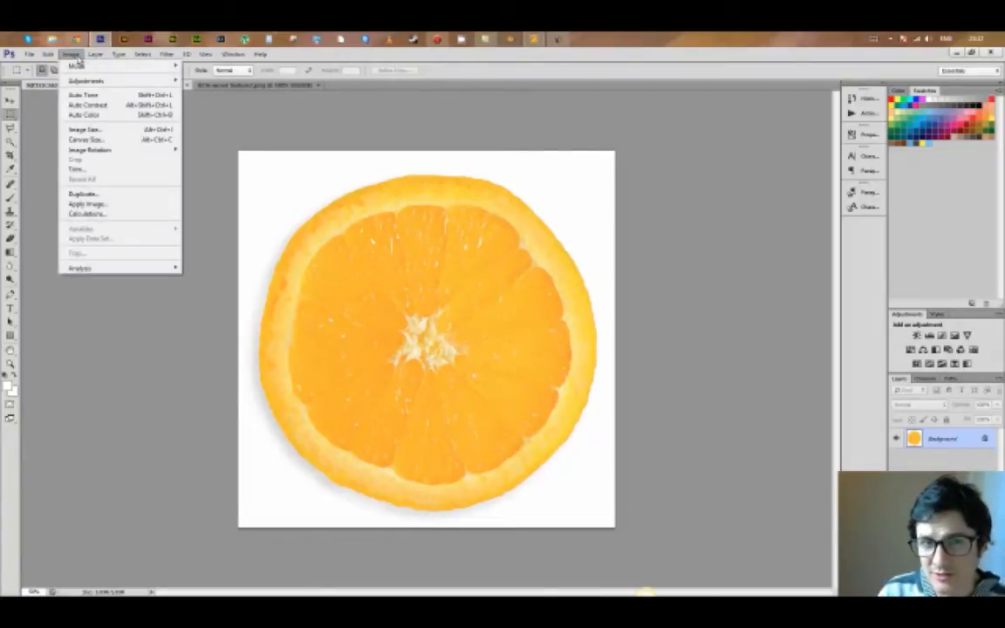
{"action": "mouse_move", "coordinate": [83, 81]}
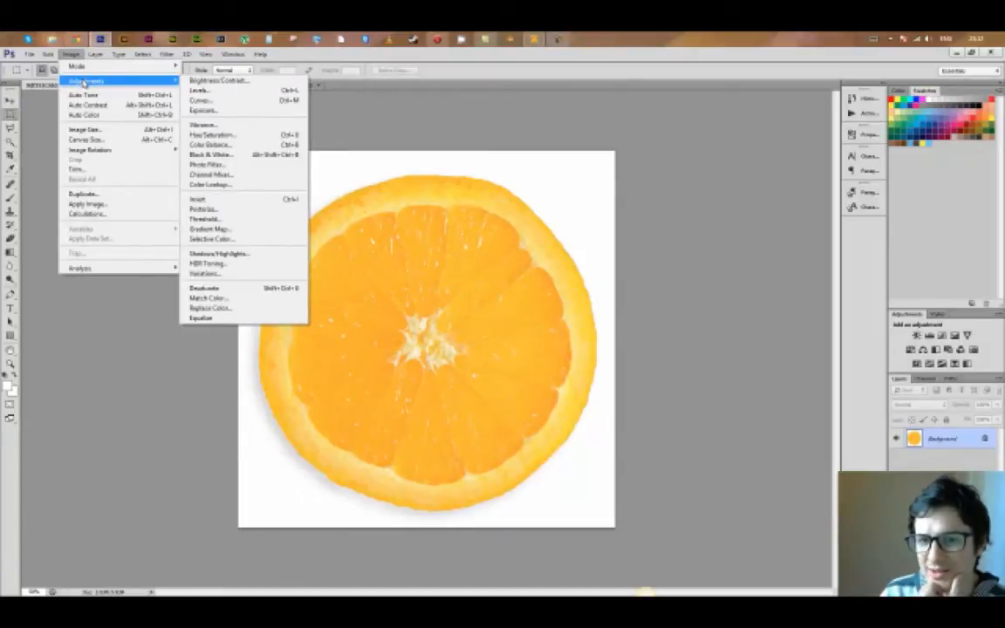
{"action": "left_click", "coordinate": [206, 288]}
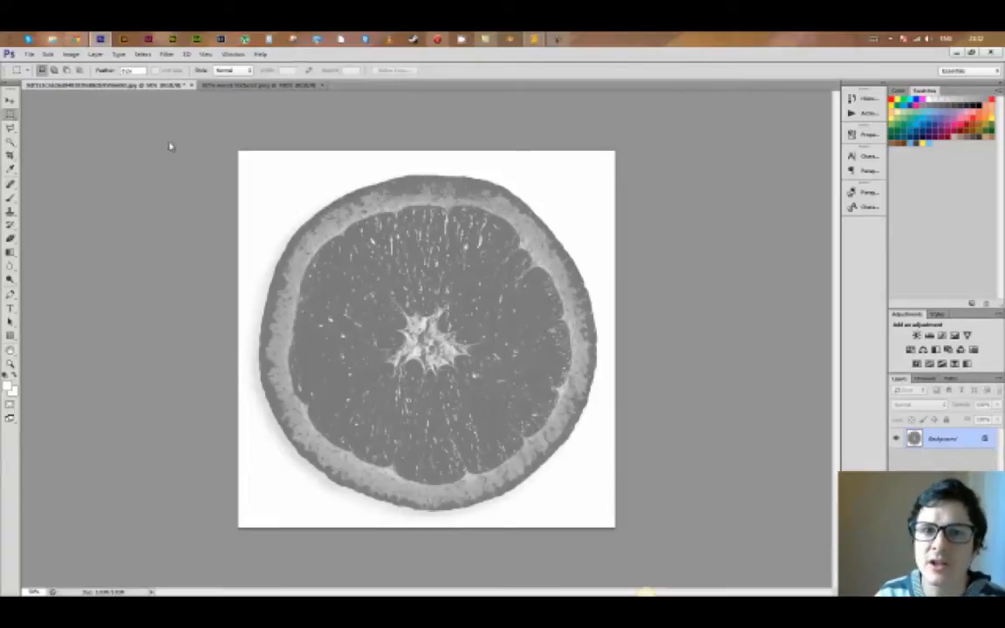
- Use Levels on the orange slice to raise the black input point and lower the white one for strong black-and-white contrast
{"action": "left_click", "coordinate": [70, 54]}
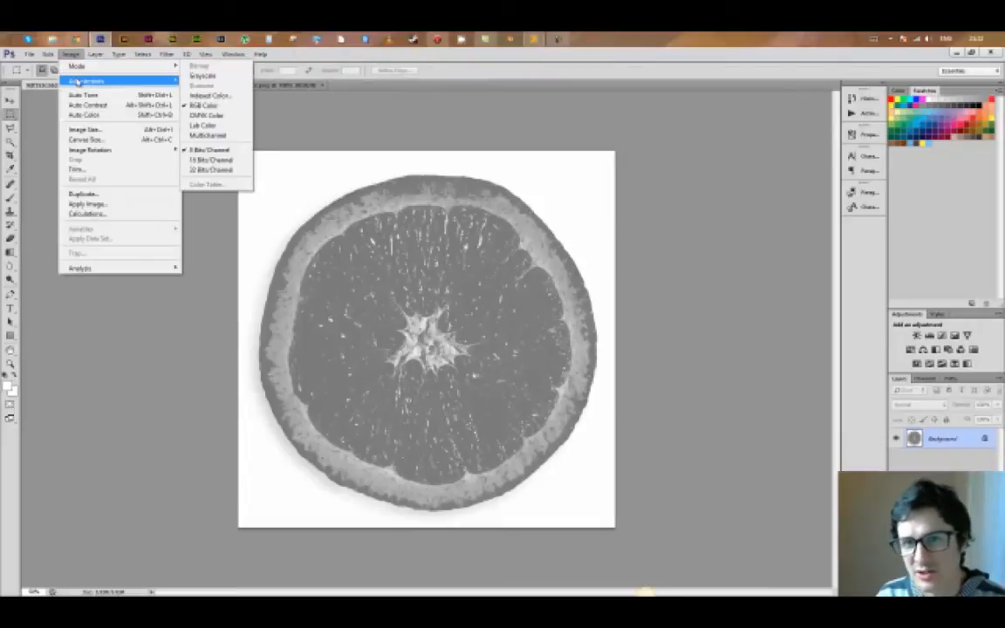
{"action": "mouse_move", "coordinate": [78, 81]}
{"action": "left_click", "coordinate": [199, 90]}
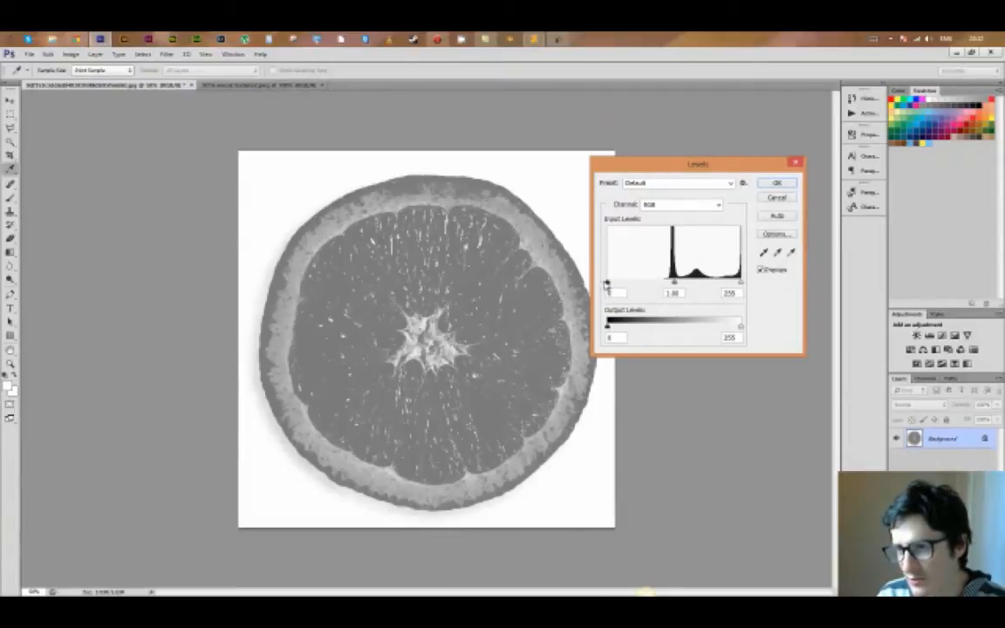
{"action": "left_click_drag", "start_coordinate": [608, 285], "coordinate": [659, 283]}
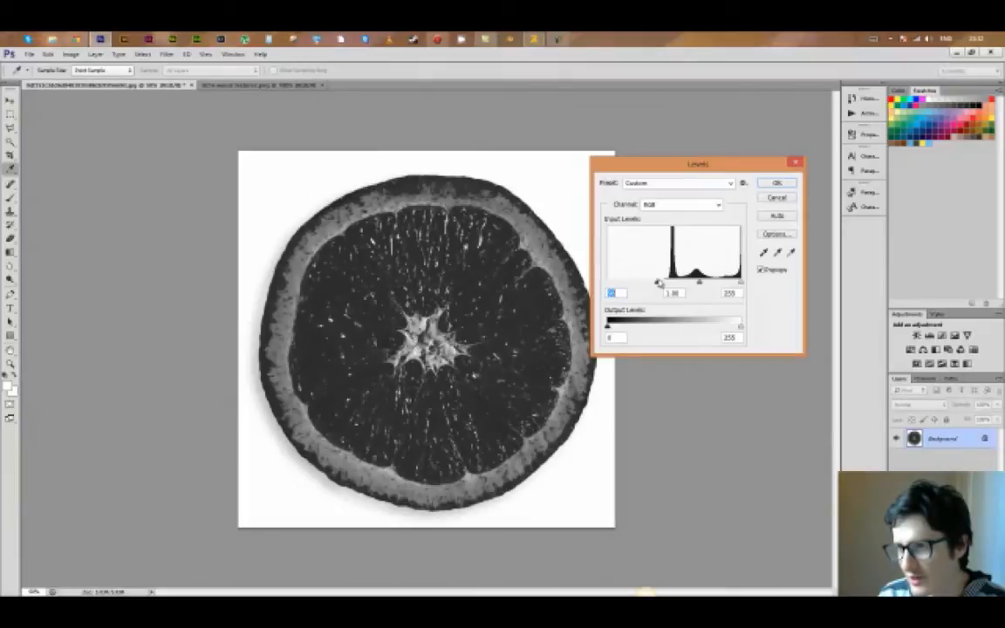
{"action": "left_click_drag", "start_coordinate": [741, 283], "coordinate": [683, 284]}
{"action": "left_click", "coordinate": [777, 184]}
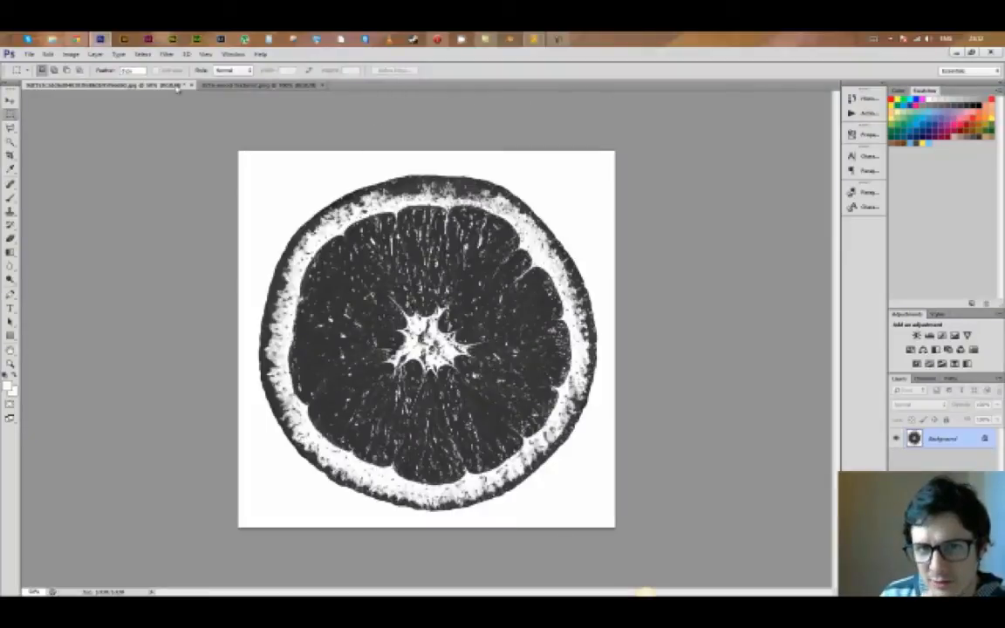
- Invert the orange-slice image's tones
{"action": "left_click", "coordinate": [70, 54]}
{"action": "mouse_move", "coordinate": [88, 83]}
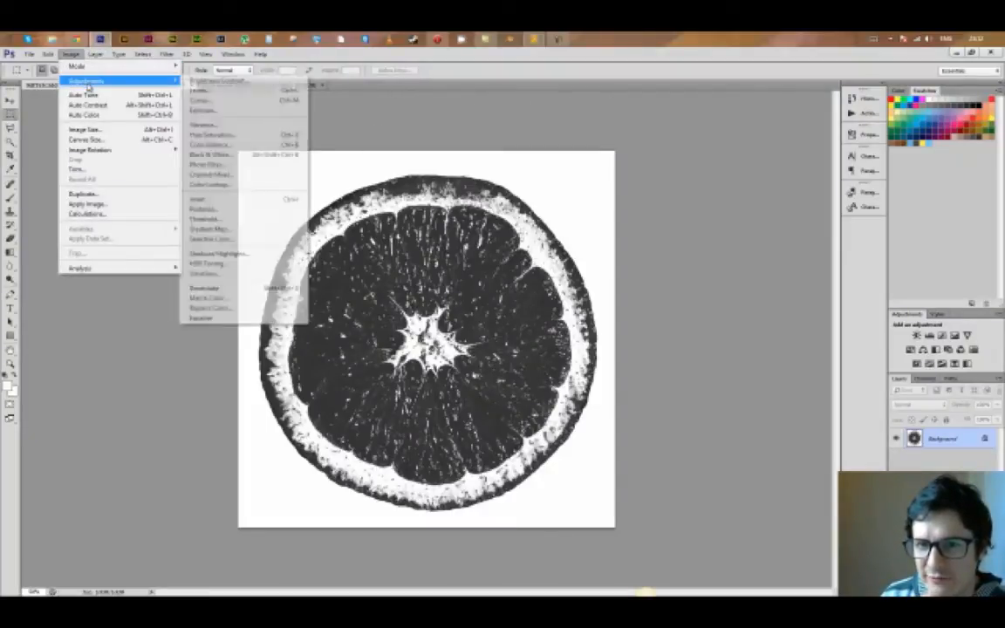
{"action": "left_click", "coordinate": [244, 197]}
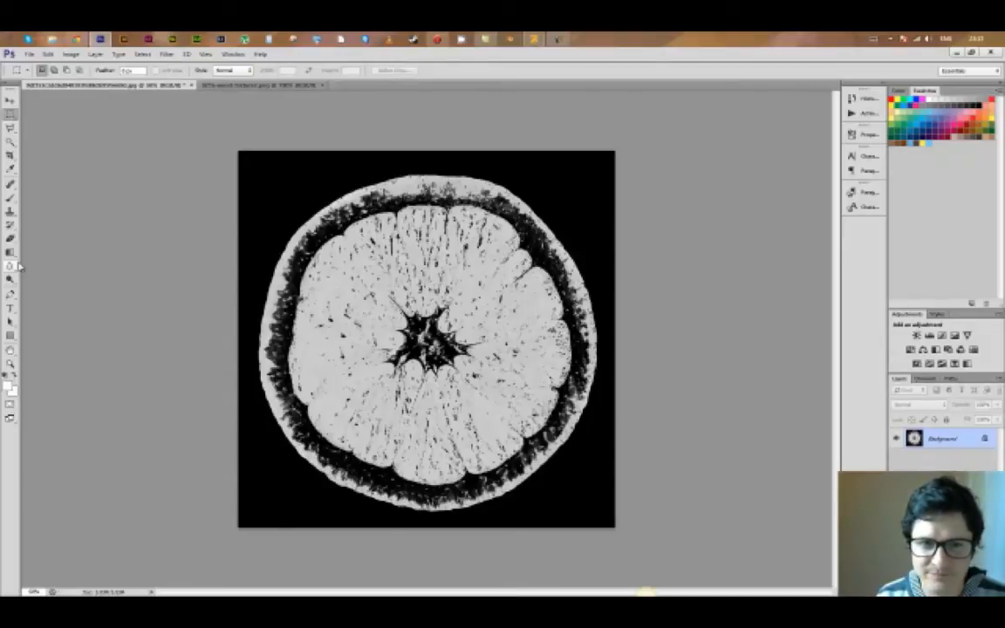
- Paint over the dark pith ring around the orange slice in white, using a much smaller brush
{"action": "left_click", "coordinate": [8, 197]}
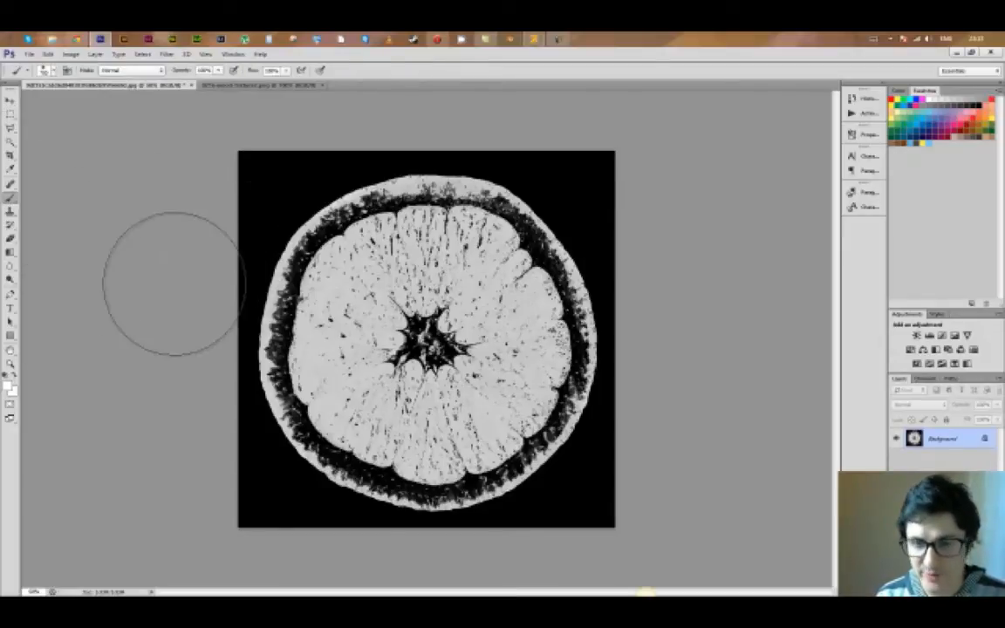
{"action": "key", "text": "bracketleft"}
{"action": "key", "text": "bracketleft"}
{"action": "key", "text": "bracketleft"}
{"action": "key", "text": "bracketleft"}
{"action": "key", "text": "bracketleft"}
{"action": "key", "text": "bracketleft"}
{"action": "key", "text": "bracketleft"}
{"action": "key", "text": "bracketleft"}
{"action": "key", "text": "bracketleft"}
{"action": "key", "text": "bracketleft"}
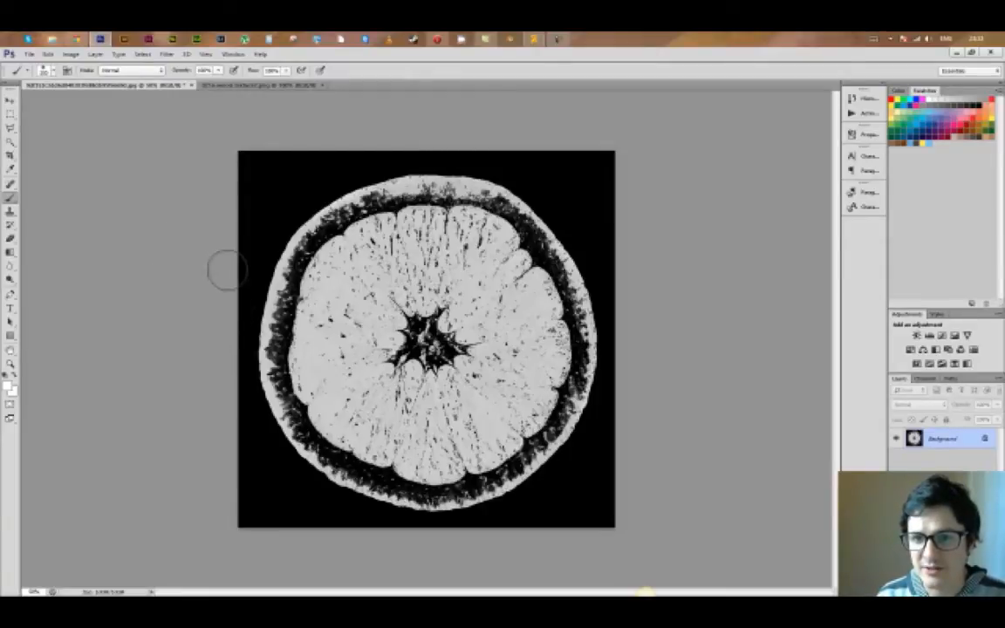
{"action": "mouse_move", "coordinate": [301, 217]}
{"action": "left_mouse_down"}
{"action": "mouse_move", "coordinate": [275, 251]}
{"action": "mouse_move", "coordinate": [266, 289]}
{"action": "mouse_move", "coordinate": [280, 397]}
{"action": "mouse_move", "coordinate": [260, 358]}
{"action": "mouse_move", "coordinate": [288, 405]}
{"action": "mouse_move", "coordinate": [260, 356]}
{"action": "mouse_move", "coordinate": [248, 304]}
{"action": "mouse_move", "coordinate": [301, 269]}
{"action": "mouse_move", "coordinate": [301, 209]}
{"action": "mouse_move", "coordinate": [330, 185]}
{"action": "mouse_move", "coordinate": [301, 202]}
{"action": "mouse_move", "coordinate": [339, 218]}
{"action": "mouse_move", "coordinate": [371, 183]}
{"action": "mouse_move", "coordinate": [349, 181]}
{"action": "mouse_move", "coordinate": [401, 183]}
{"action": "mouse_move", "coordinate": [437, 203]}
{"action": "mouse_move", "coordinate": [428, 182]}
{"action": "mouse_move", "coordinate": [495, 207]}
{"action": "mouse_move", "coordinate": [534, 253]}
{"action": "mouse_move", "coordinate": [520, 216]}
{"action": "mouse_move", "coordinate": [515, 235]}
{"action": "mouse_move", "coordinate": [537, 249]}
{"action": "mouse_move", "coordinate": [571, 319]}
{"action": "mouse_move", "coordinate": [581, 349]}
{"action": "mouse_move", "coordinate": [558, 397]}
{"action": "mouse_move", "coordinate": [578, 373]}
{"action": "mouse_move", "coordinate": [538, 442]}
{"action": "mouse_move", "coordinate": [504, 471]}
{"action": "mouse_move", "coordinate": [436, 484]}
{"action": "mouse_move", "coordinate": [331, 464]}
{"action": "mouse_move", "coordinate": [431, 485]}
{"action": "left_mouse_up"}
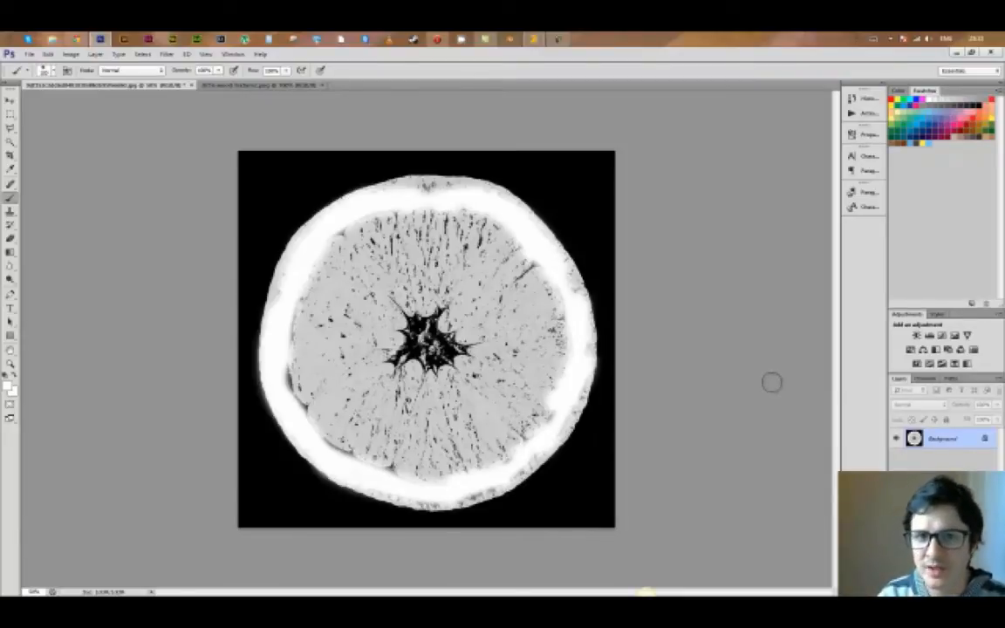
- Save the orange image as a PNG named orangeBump on the Desktop, with the default PNG options
{"action": "left_click", "coordinate": [32, 54]}
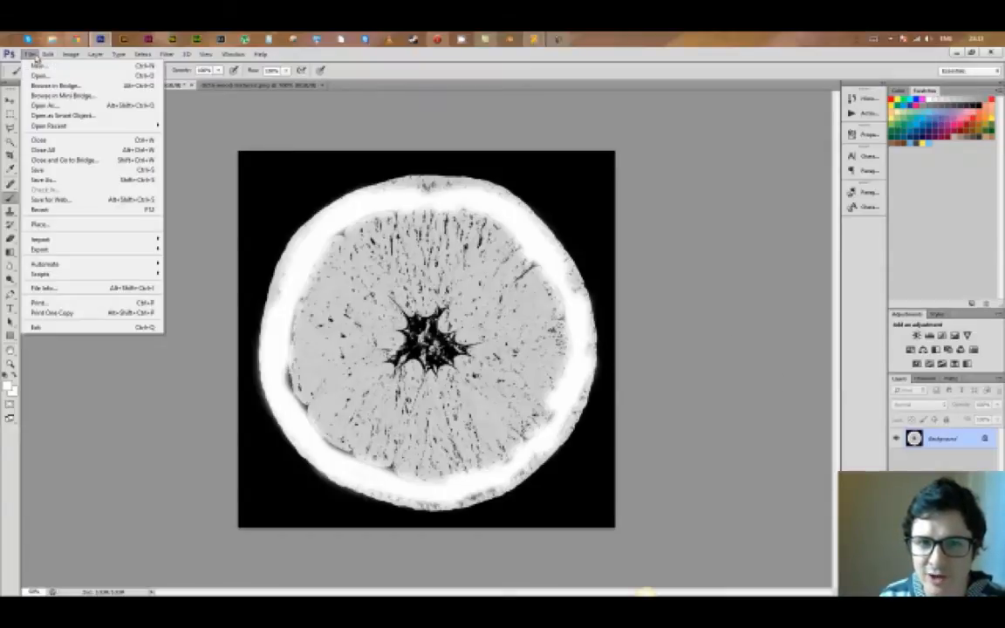
{"action": "left_click", "coordinate": [48, 179]}
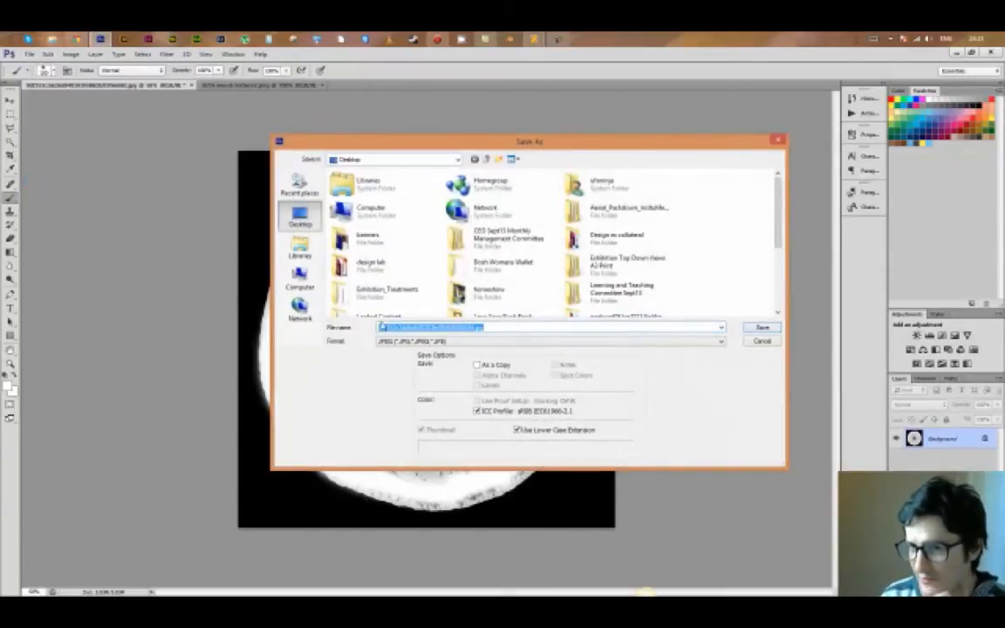
{"action": "left_click", "coordinate": [468, 341]}
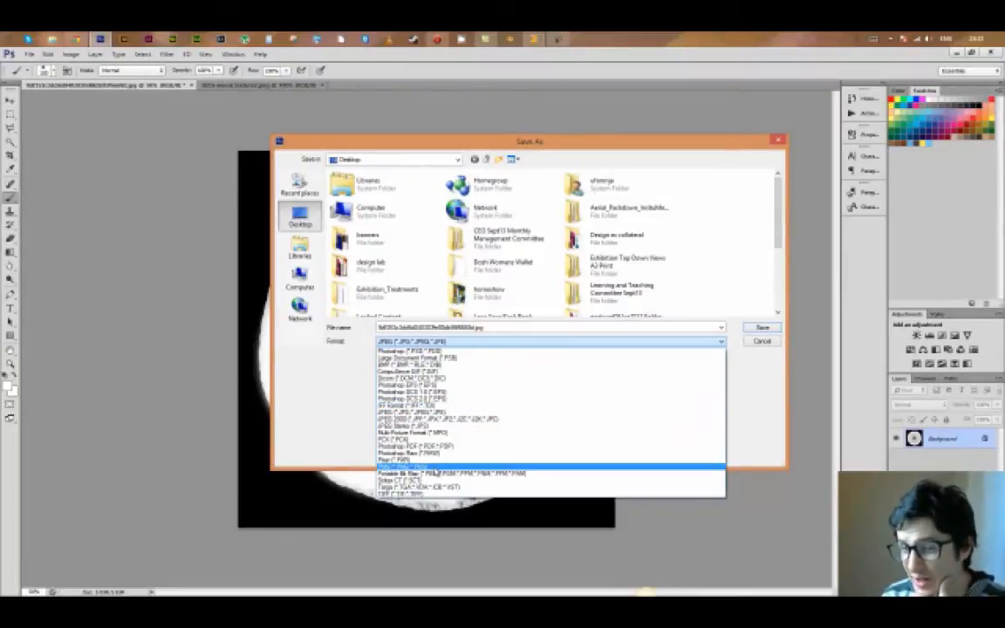
{"action": "left_click", "coordinate": [418, 467]}
{"action": "double_click", "coordinate": [474, 328]}
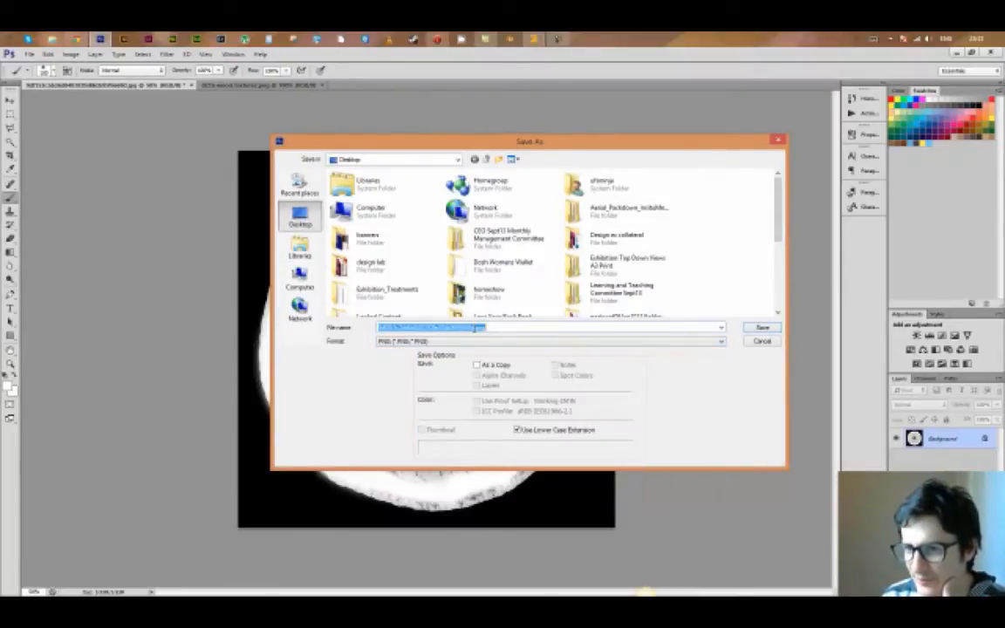
{"action": "left_click_drag", "start_coordinate": [476, 328], "coordinate": [358, 324]}
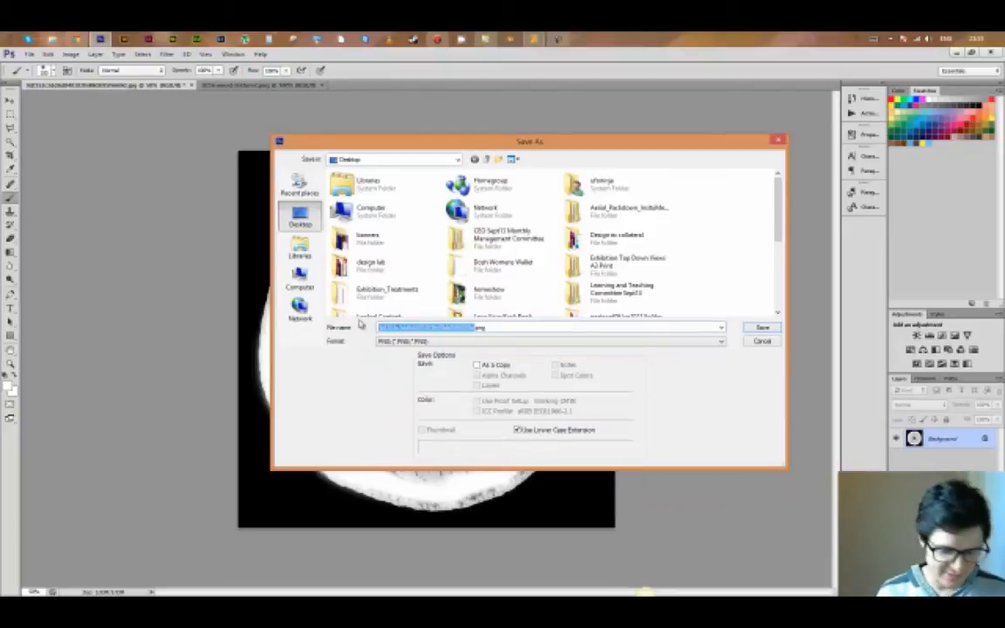
{"action": "type", "text": "d"}
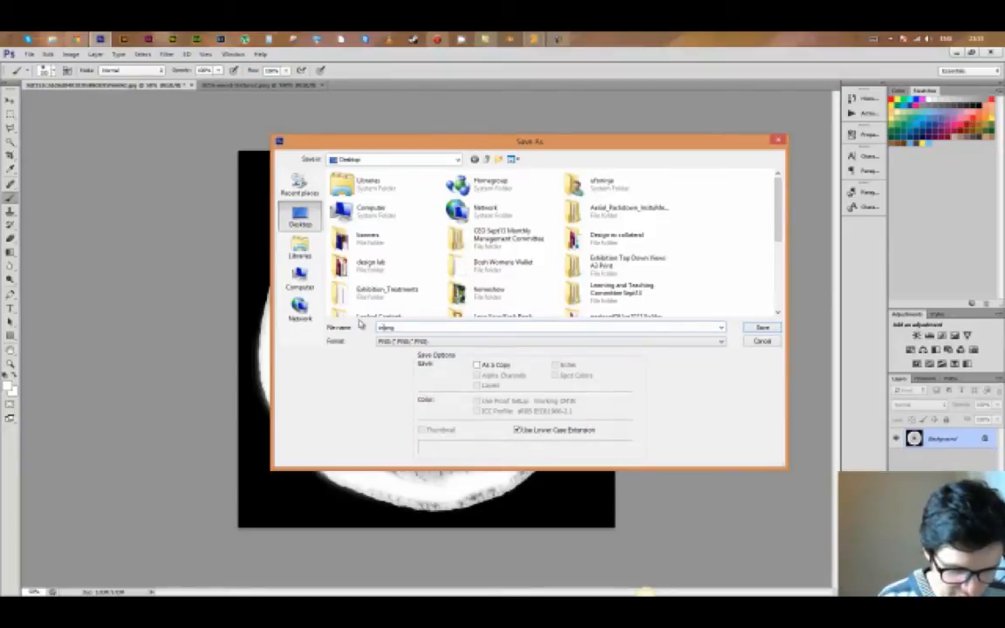
{"action": "type", "text": "rangeBump"}
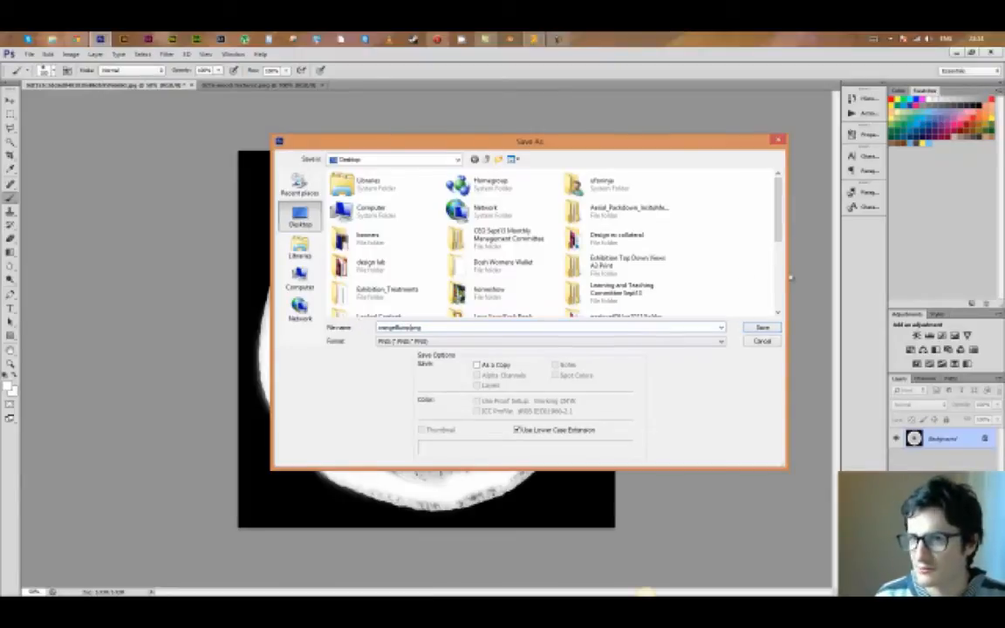
{"action": "left_click", "coordinate": [762, 327]}
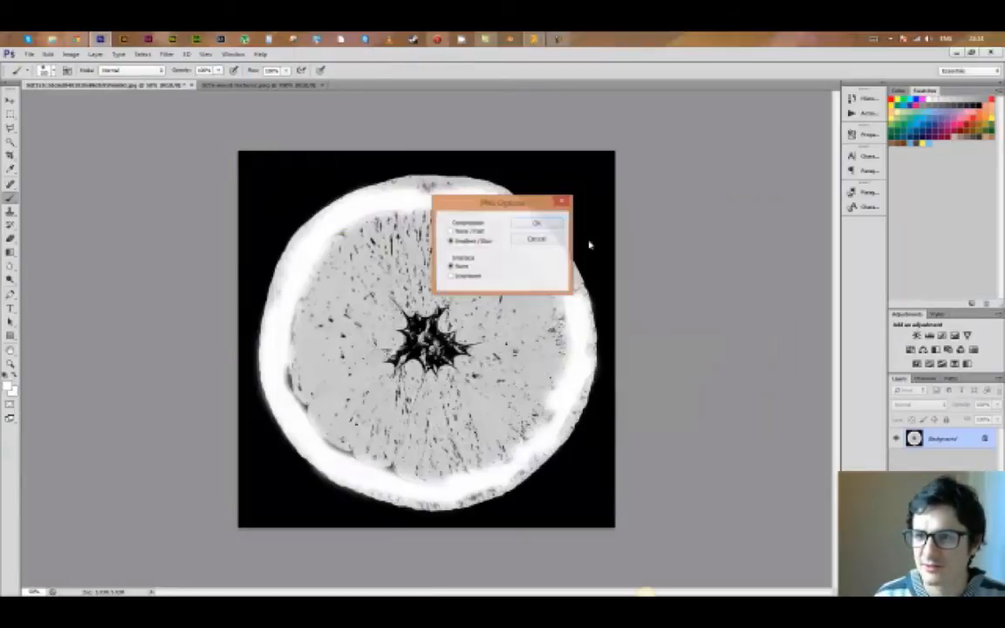
{"action": "left_click", "coordinate": [536, 223]}
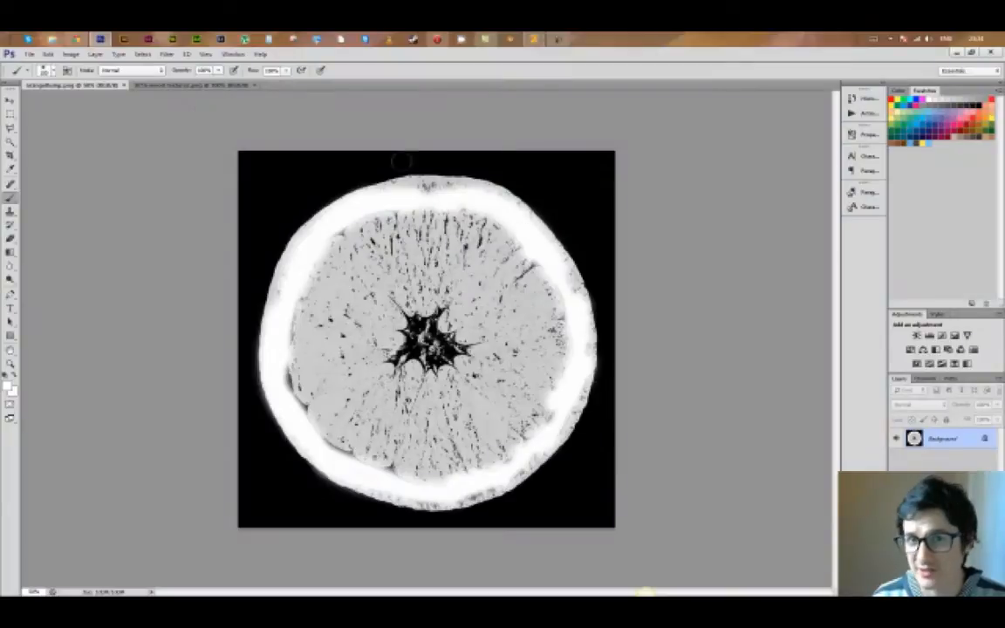
- Desaturate the wood-plank image 0216-wood-texture2.png
{"action": "left_click", "coordinate": [201, 86]}
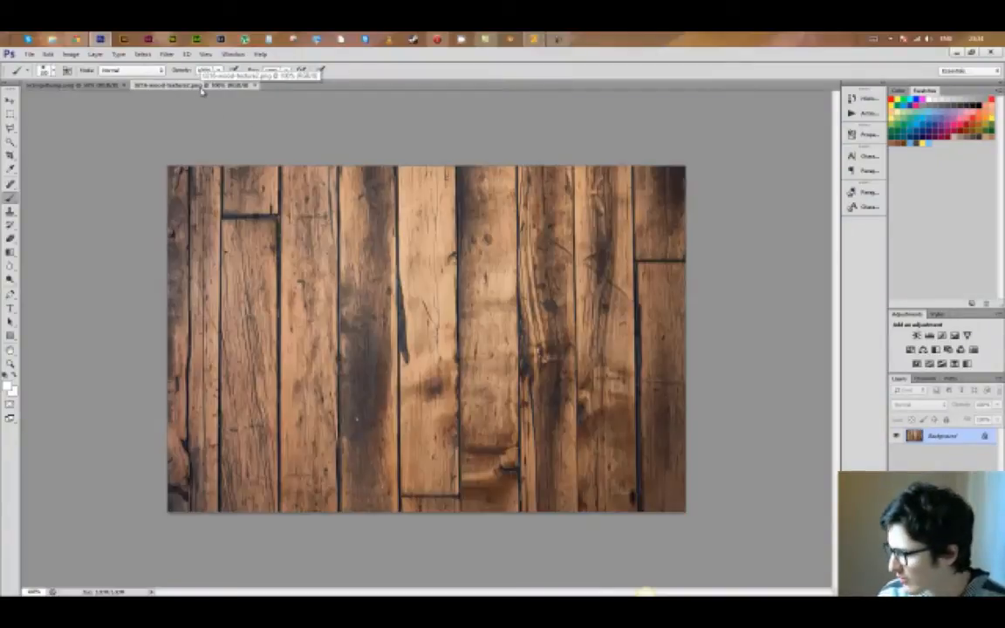
{"action": "left_click", "coordinate": [71, 54]}
{"action": "mouse_move", "coordinate": [83, 81]}
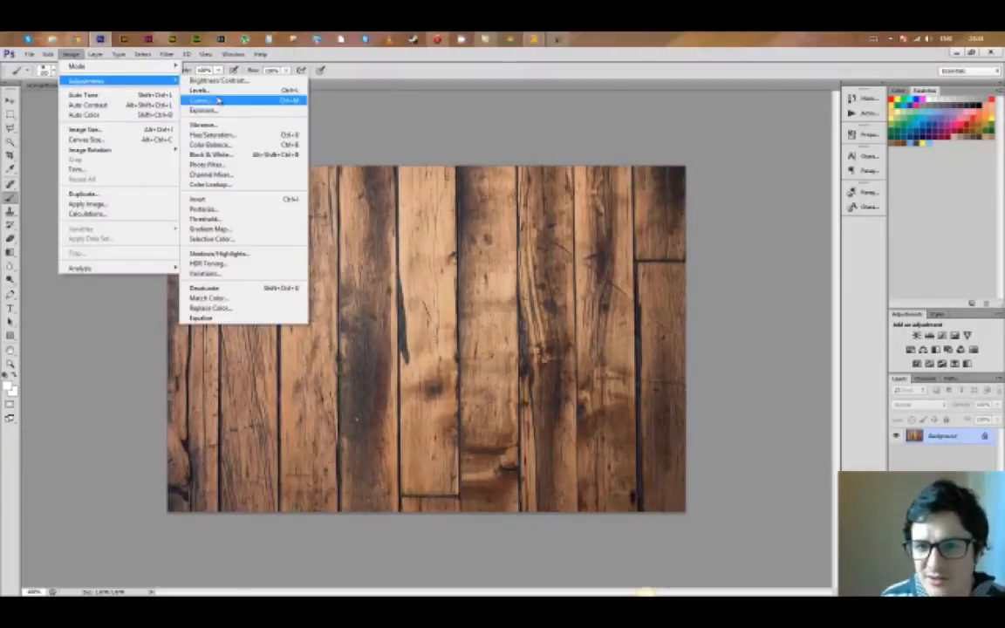
{"action": "left_click", "coordinate": [204, 288]}
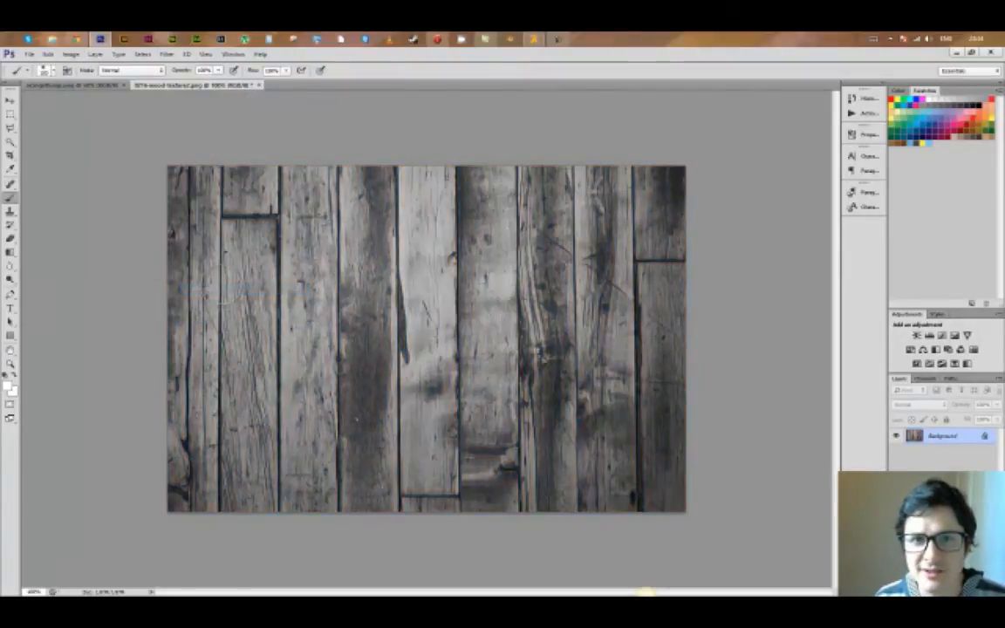
- Increase the wood-plank image's contrast with Levels, using input levels of 38, 0.75 and 104
{"action": "left_click", "coordinate": [71, 54]}
{"action": "mouse_move", "coordinate": [81, 81]}
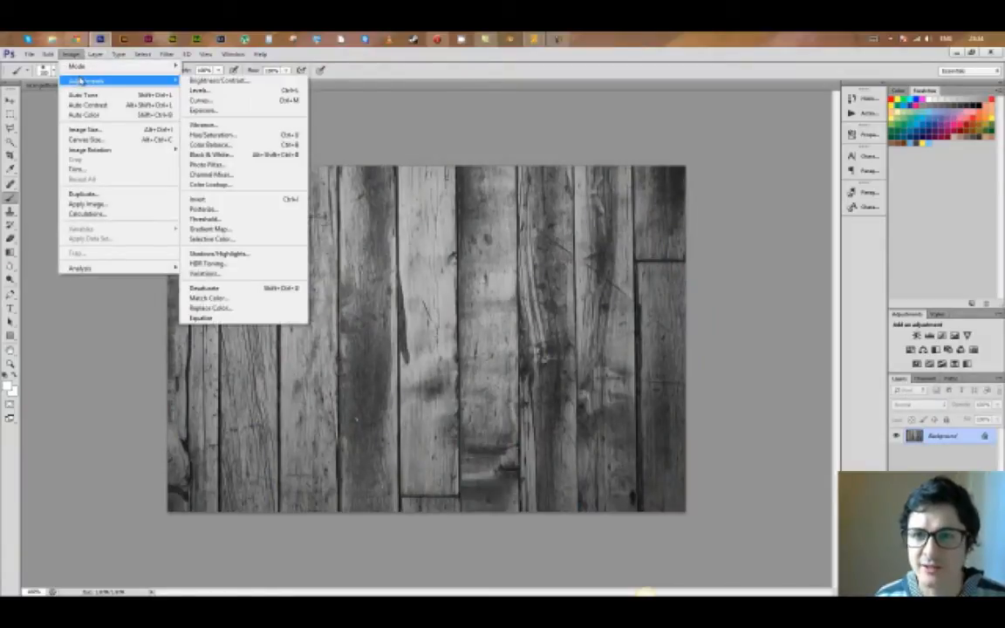
{"action": "left_click", "coordinate": [196, 82]}
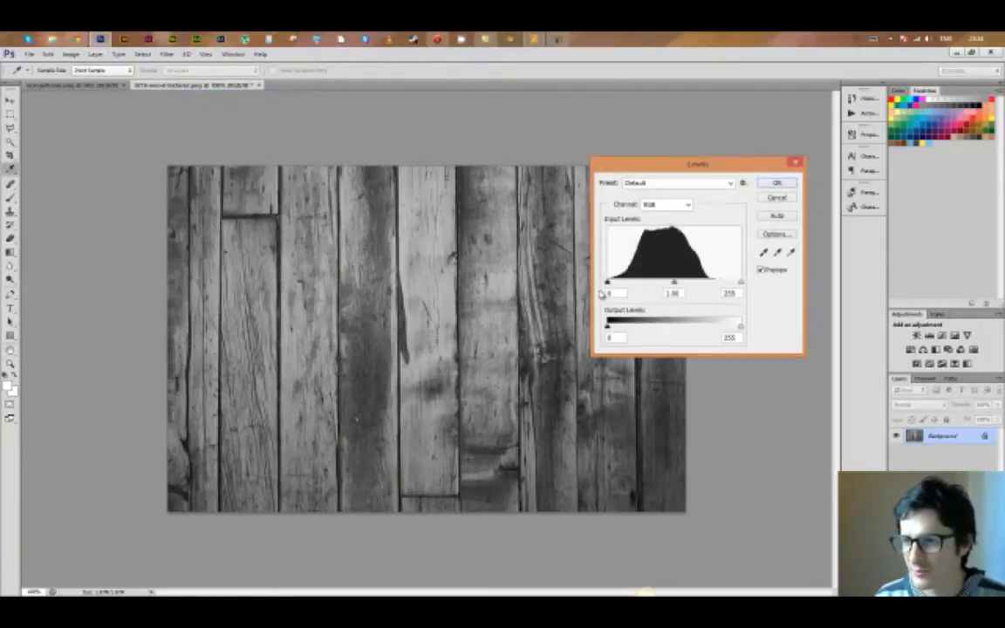
{"action": "left_click_drag", "start_coordinate": [608, 283], "coordinate": [626, 283]}
{"action": "left_click_drag", "start_coordinate": [742, 282], "coordinate": [663, 284]}
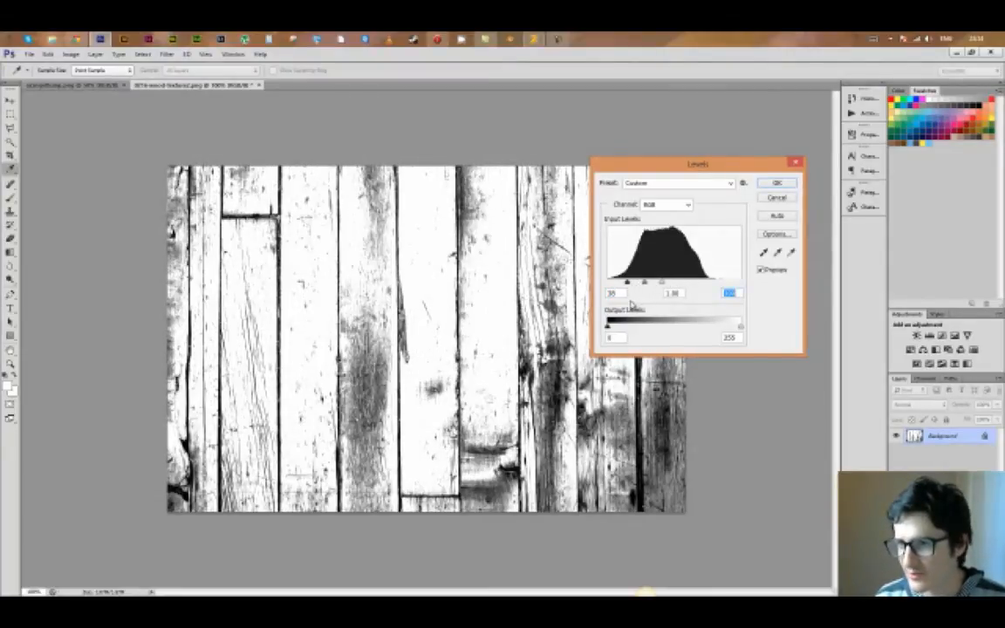
{"action": "left_click_drag", "start_coordinate": [643, 284], "coordinate": [649, 283]}
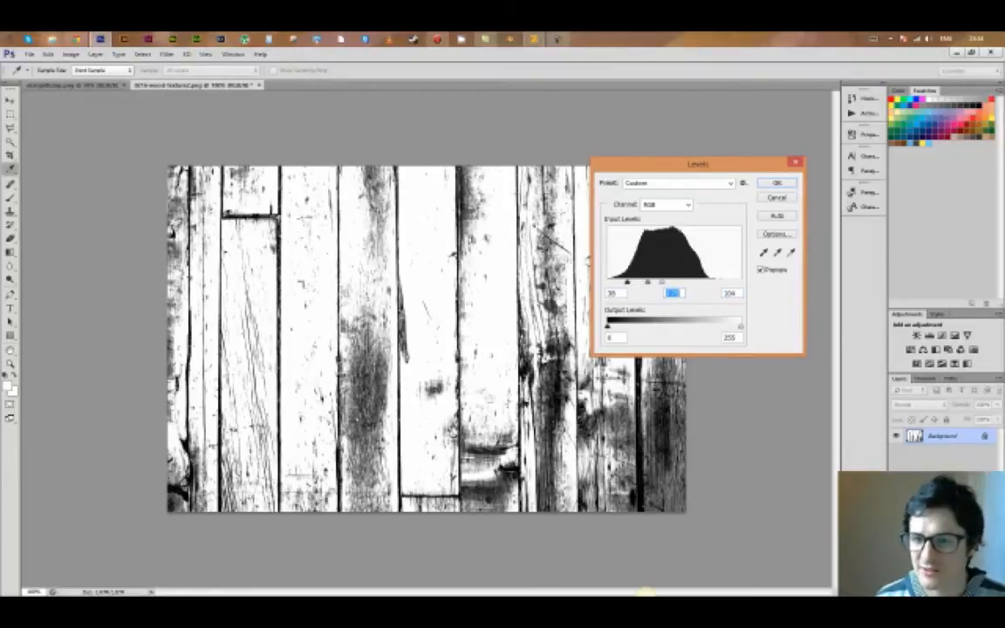
{"action": "left_click", "coordinate": [793, 183]}
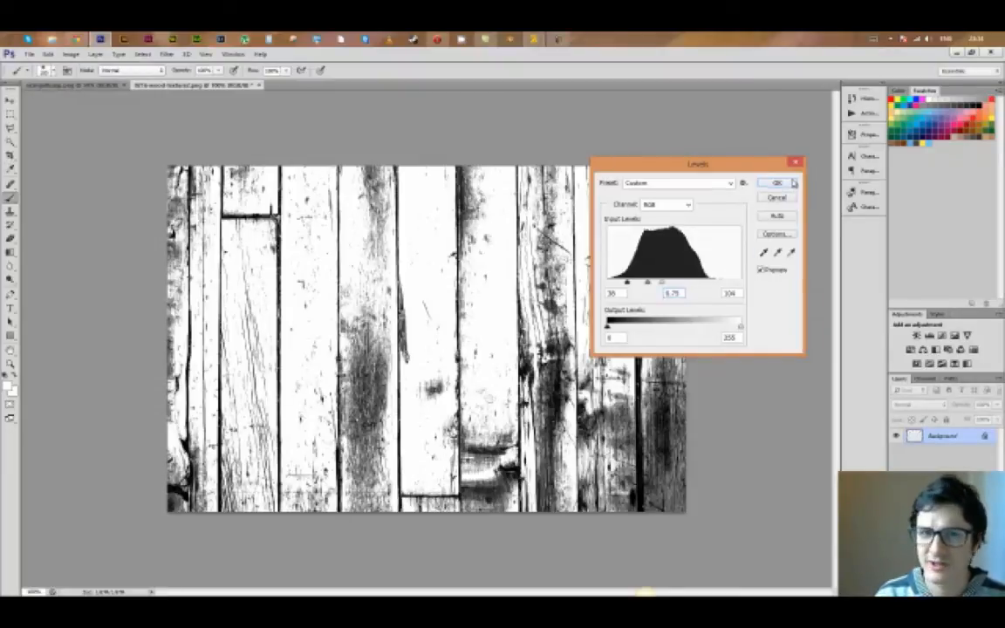
- Save the wood image as a PNG named 0216-wood-texture2BUMP on the Desktop, with the default PNG options
{"action": "left_click", "coordinate": [28, 54]}
{"action": "left_click", "coordinate": [45, 178]}
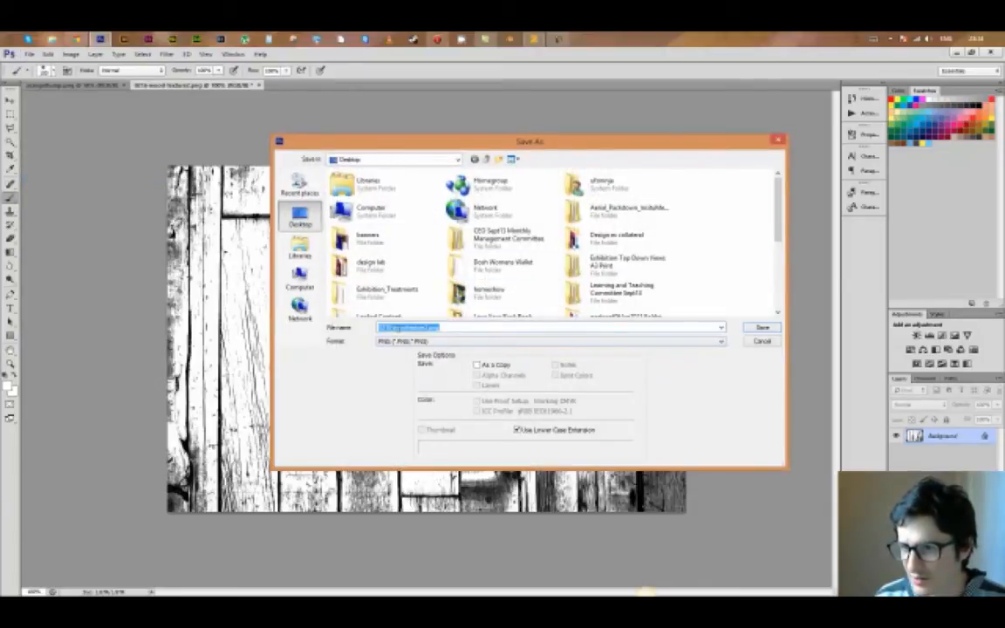
{"action": "left_click", "coordinate": [763, 329]}
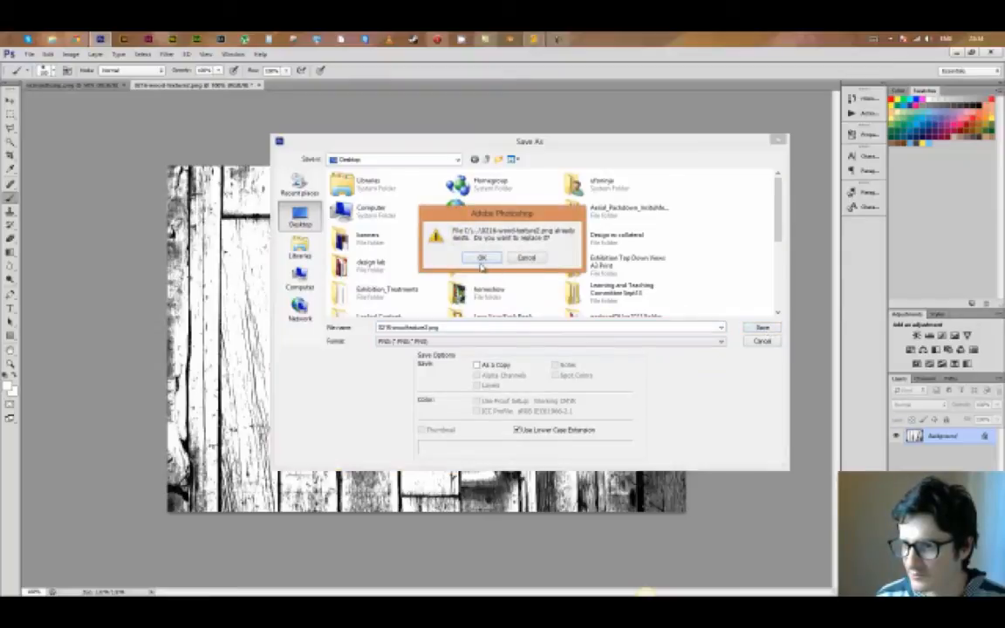
{"action": "left_click", "coordinate": [524, 259]}
{"action": "left_click", "coordinate": [427, 327]}
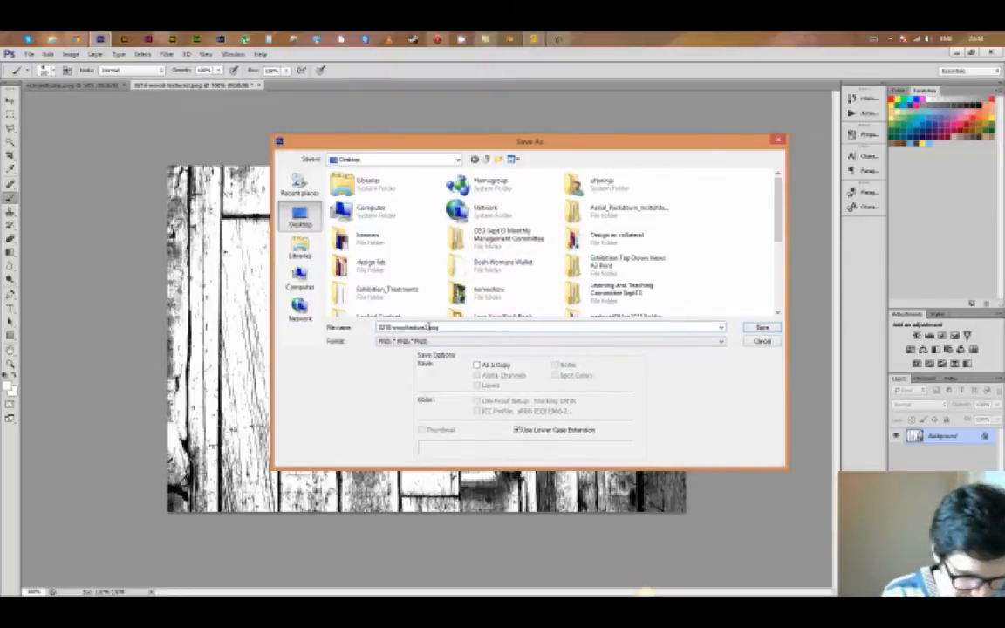
{"action": "type", "text": "_buM"}
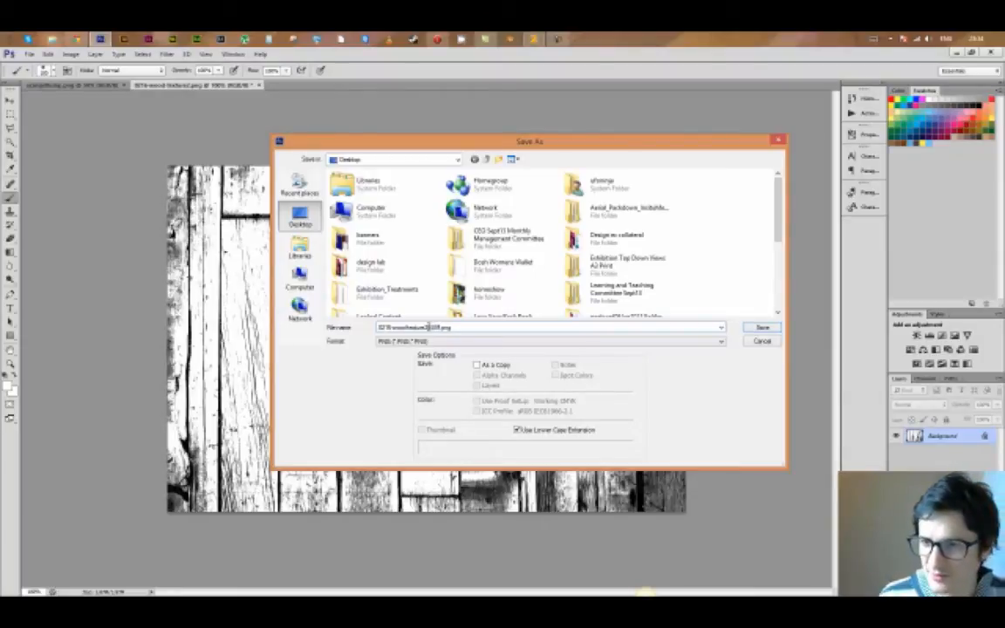
{"action": "type", "text": "P"}
{"action": "left_click", "coordinate": [762, 327]}
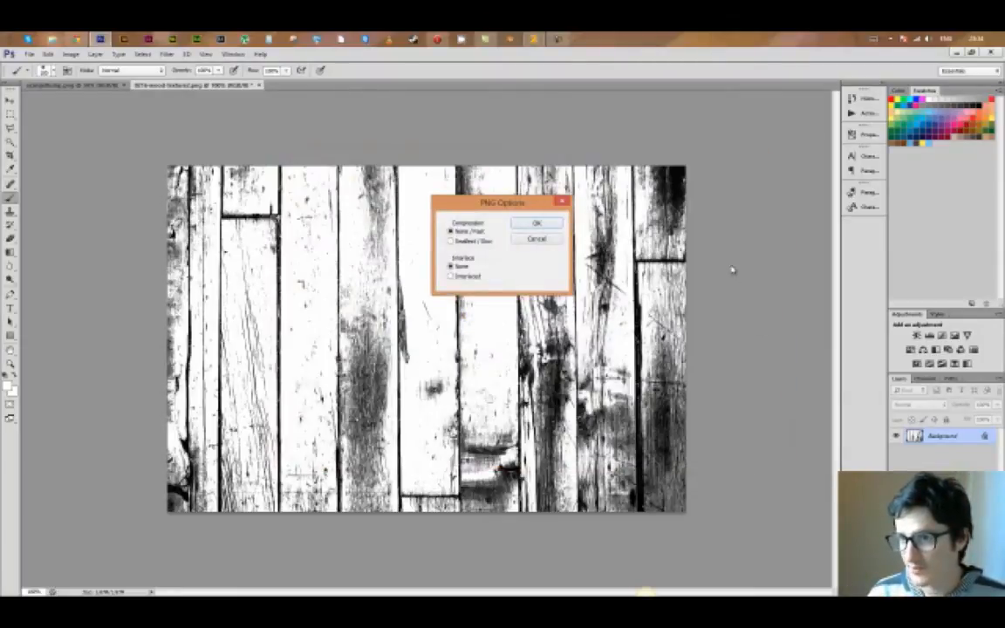
{"action": "left_click", "coordinate": [553, 223]}
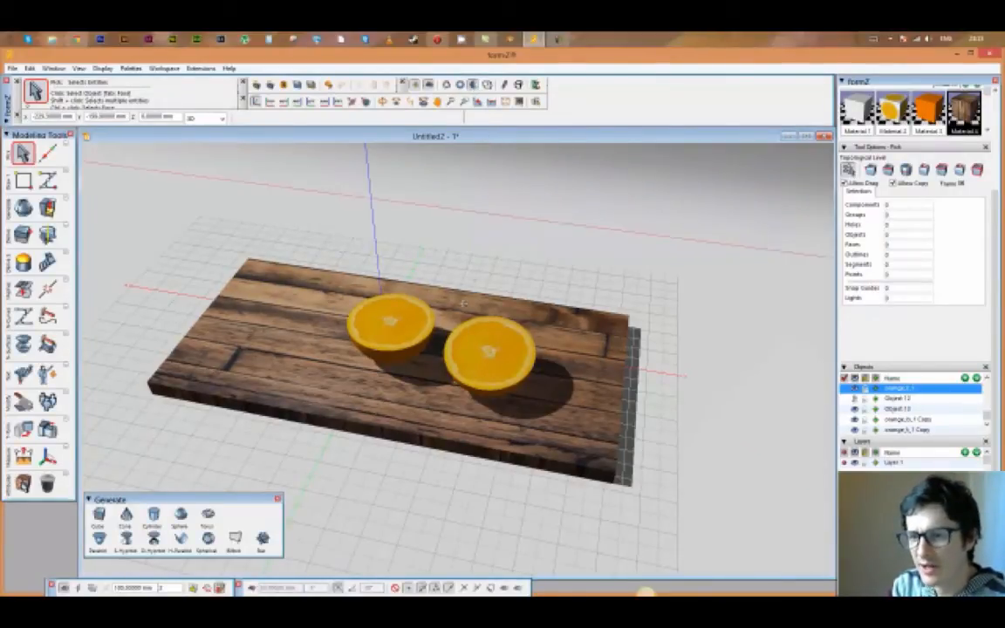
- In form·Z, switch the orange-slice material to the RenderZone type and set its bump to Bump Map
{"action": "scroll", "coordinate": [474, 277], "scroll_direction": "up", "scroll_amount": 3}
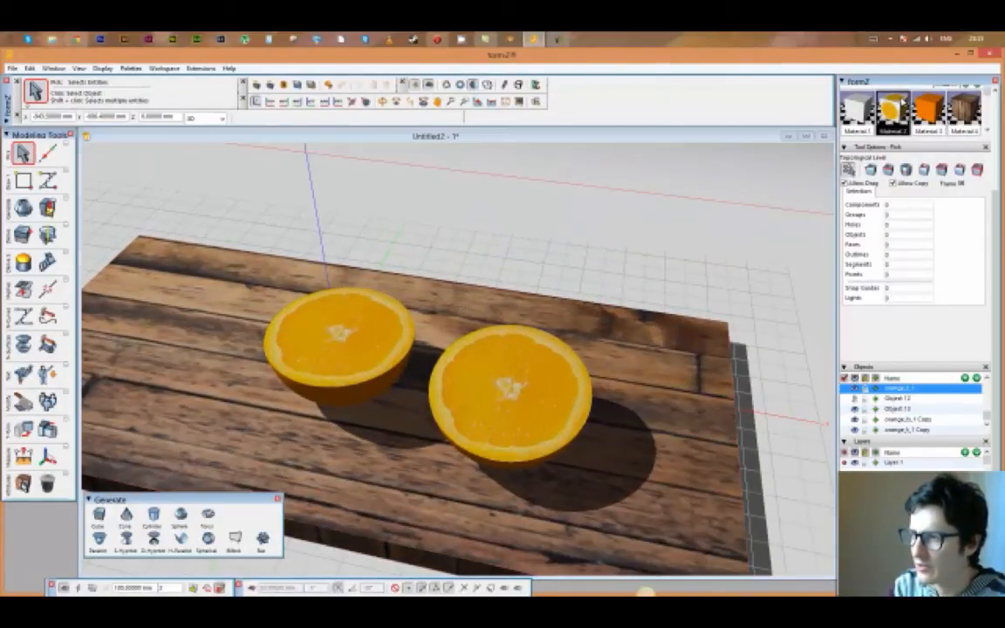
{"action": "double_click", "coordinate": [901, 102]}
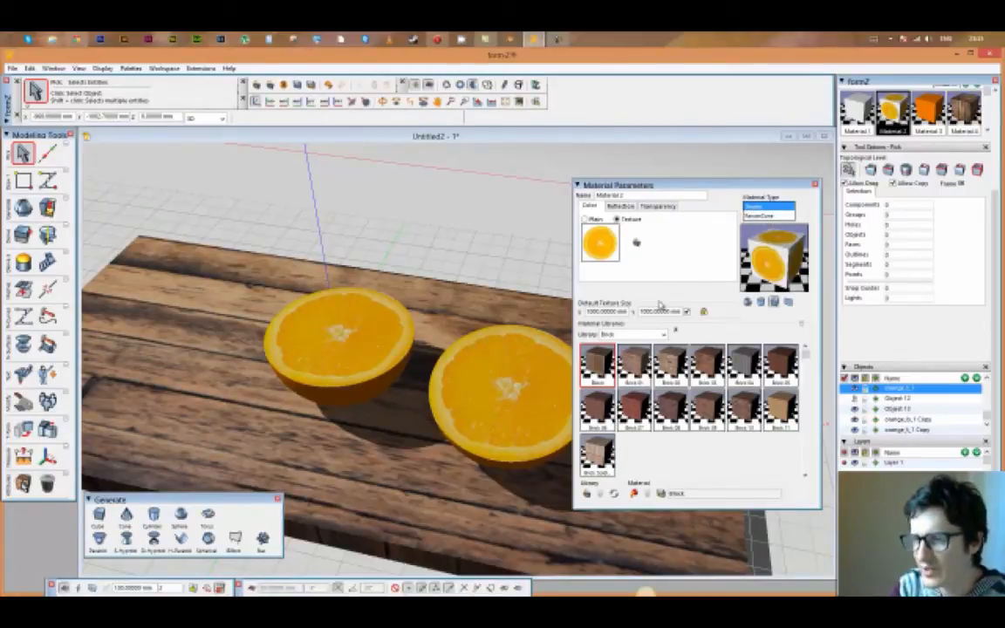
{"action": "left_click", "coordinate": [771, 218]}
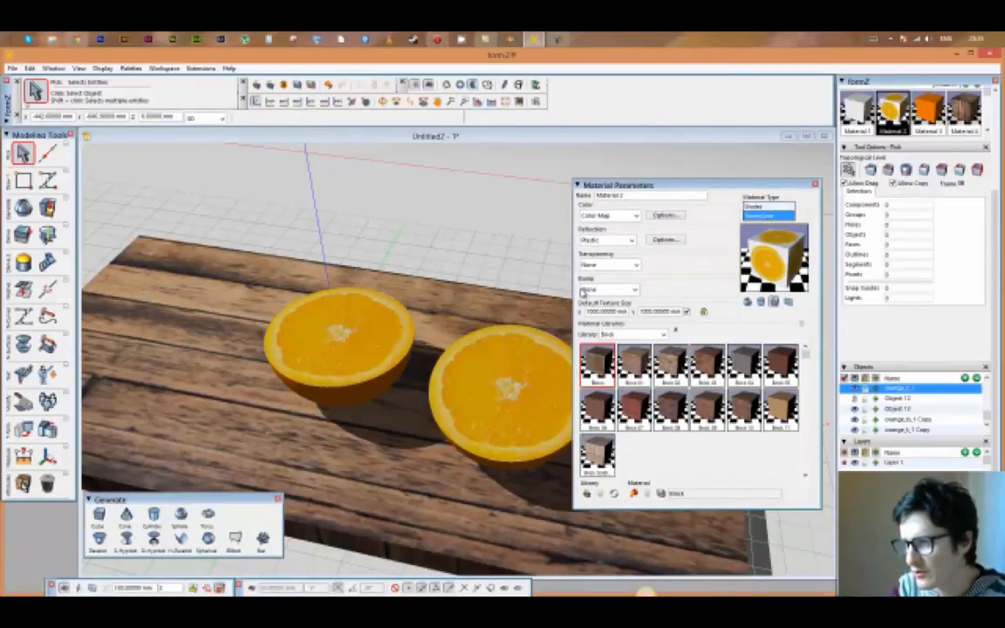
{"action": "left_click", "coordinate": [602, 289]}
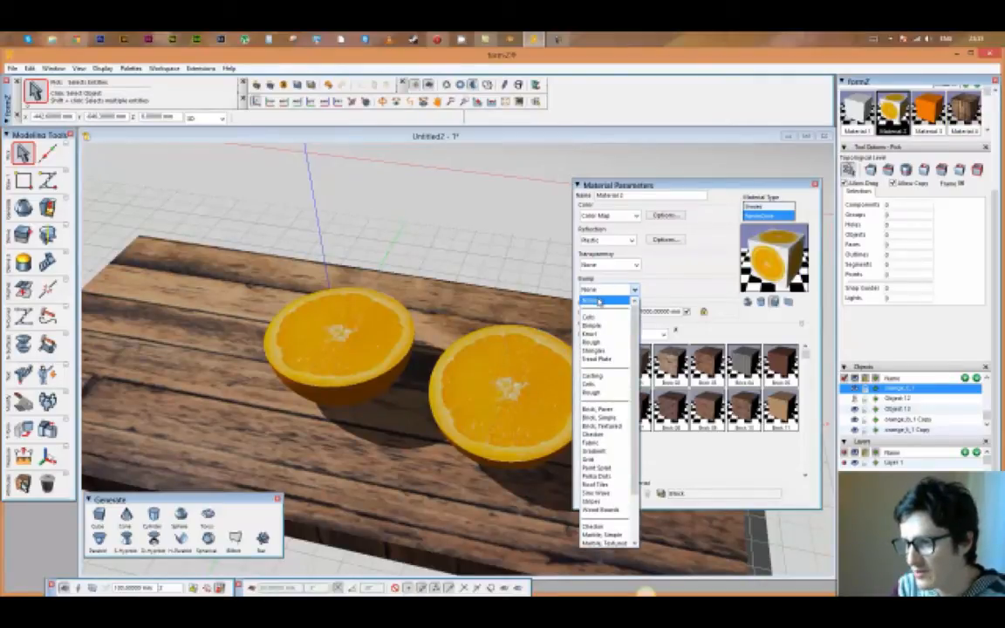
{"action": "scroll", "coordinate": [606, 548], "scroll_direction": "down", "scroll_amount": 3}
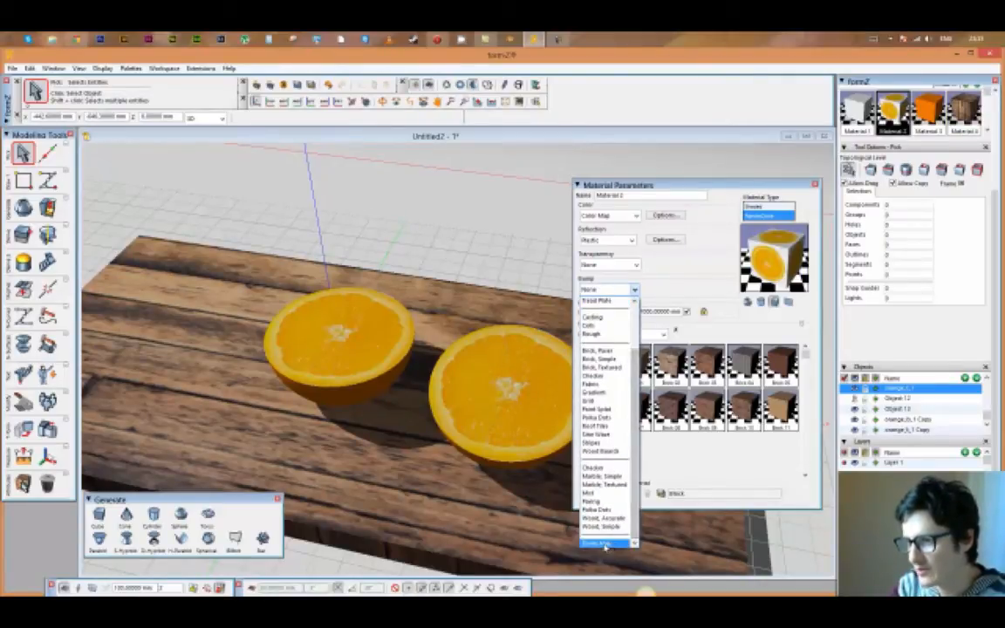
{"action": "left_click", "coordinate": [606, 544]}
- Load orangeBump.png from the Desktop as the orange-slice material's bump image
{"action": "left_click", "coordinate": [669, 292]}
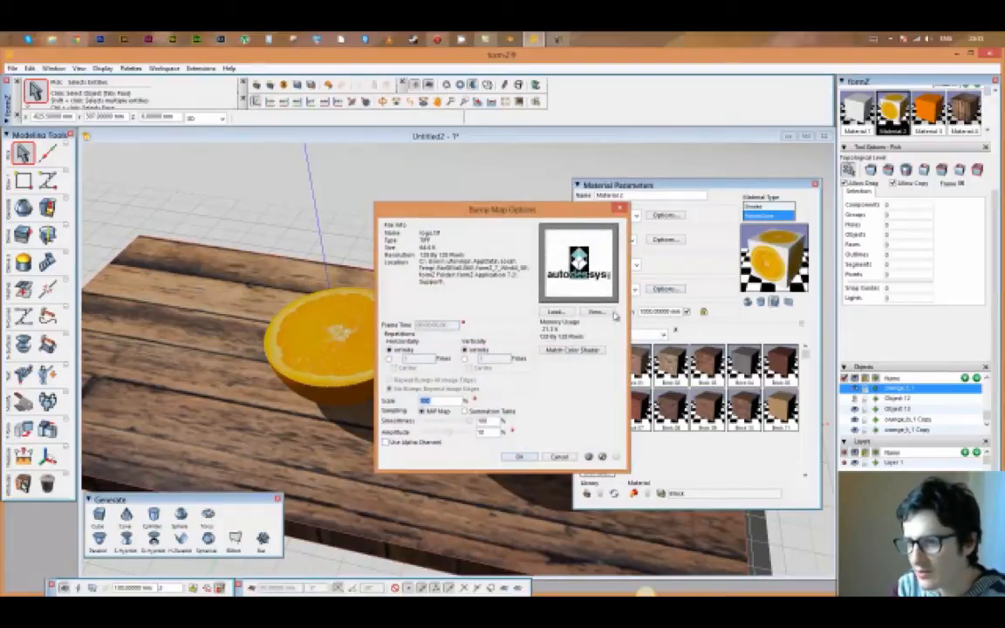
{"action": "left_click", "coordinate": [567, 312]}
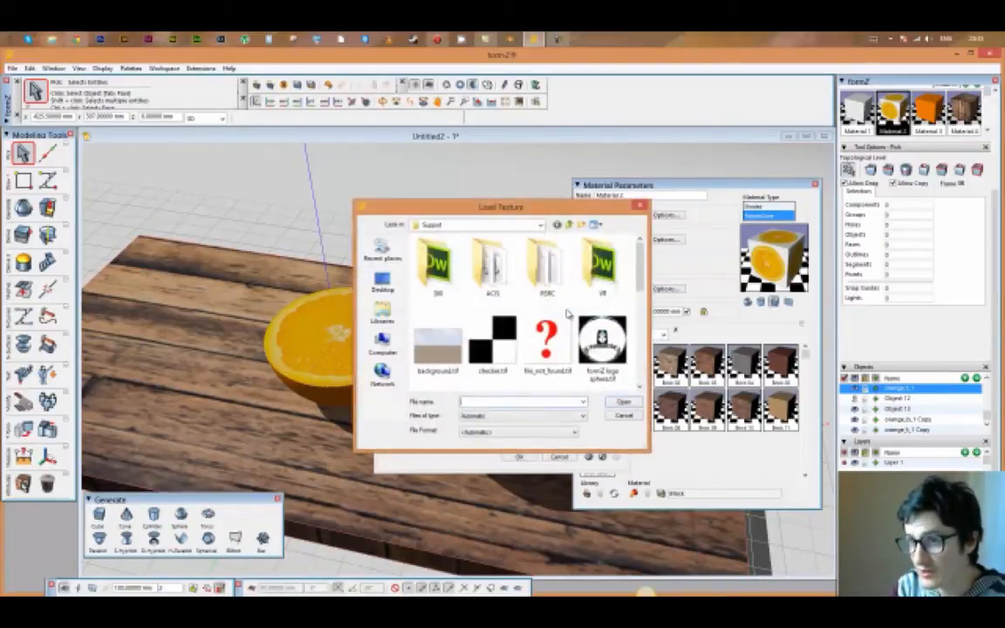
{"action": "left_click_drag", "start_coordinate": [644, 254], "coordinate": [642, 341]}
{"action": "left_click", "coordinate": [383, 284]}
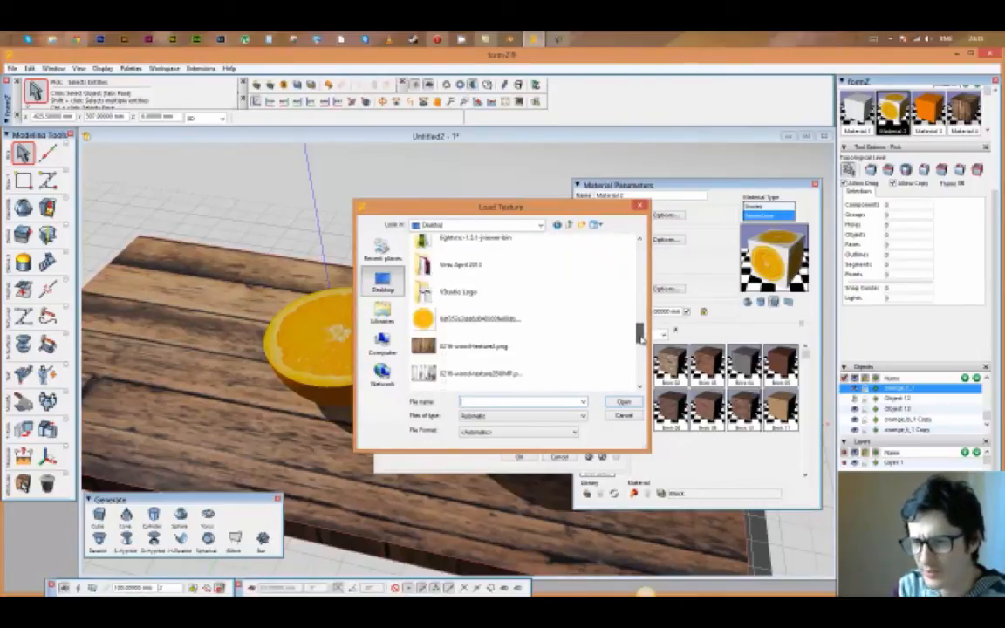
{"action": "left_click", "coordinate": [513, 316]}
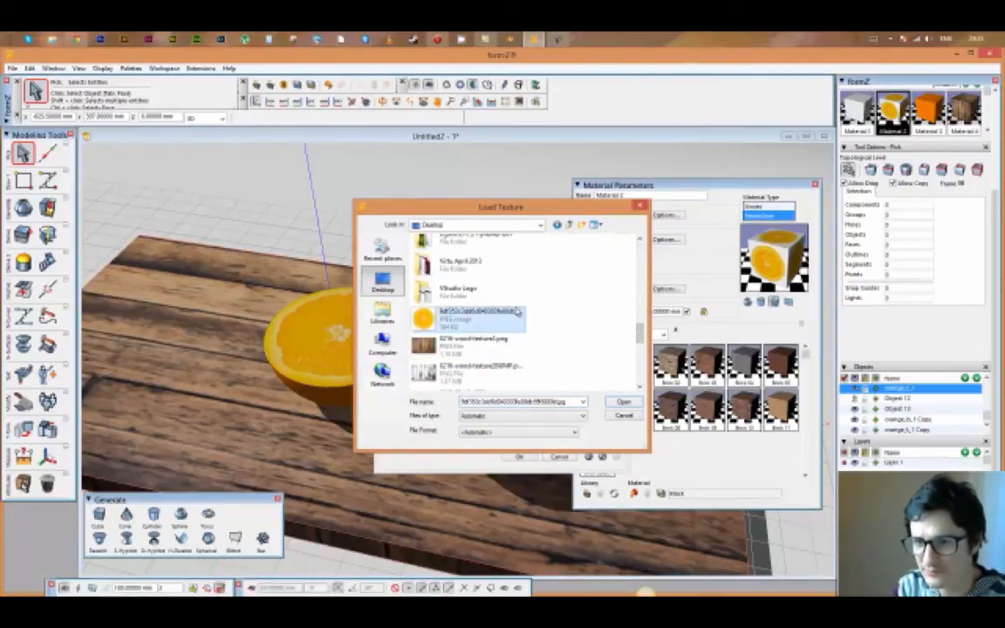
{"action": "scroll", "coordinate": [514, 319], "scroll_direction": "down", "scroll_amount": 5}
{"action": "scroll", "coordinate": [515, 321], "scroll_direction": "up", "scroll_amount": 3}
{"action": "left_click", "coordinate": [515, 321]}
{"action": "left_click", "coordinate": [623, 403]}
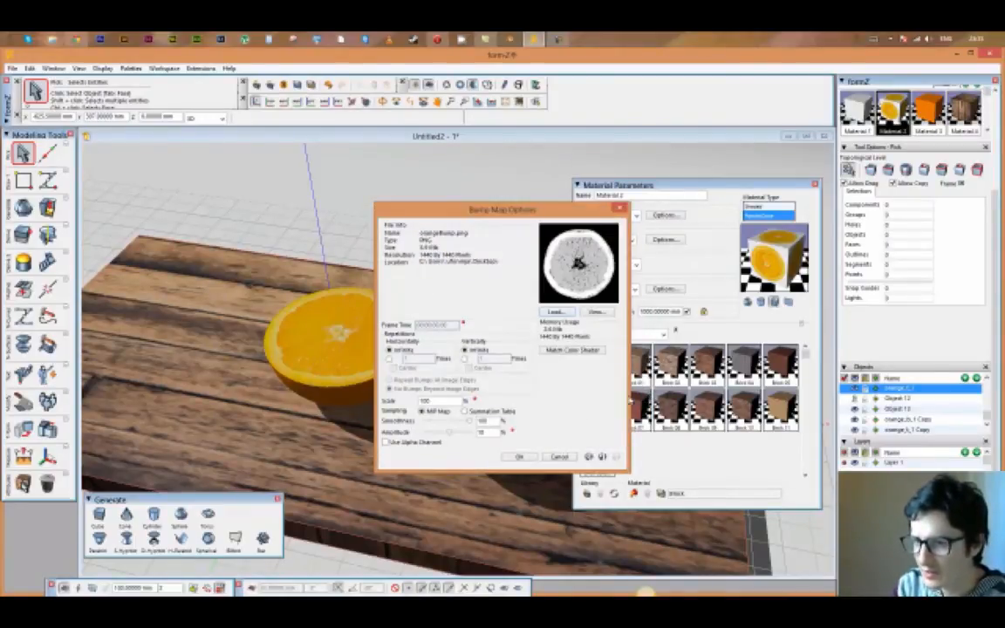
- Greatly reduce the orange bump map's smoothness, set its amplitude to 70%, and render the scene with RenderZone
{"action": "left_click_drag", "start_coordinate": [469, 422], "coordinate": [430, 424]}
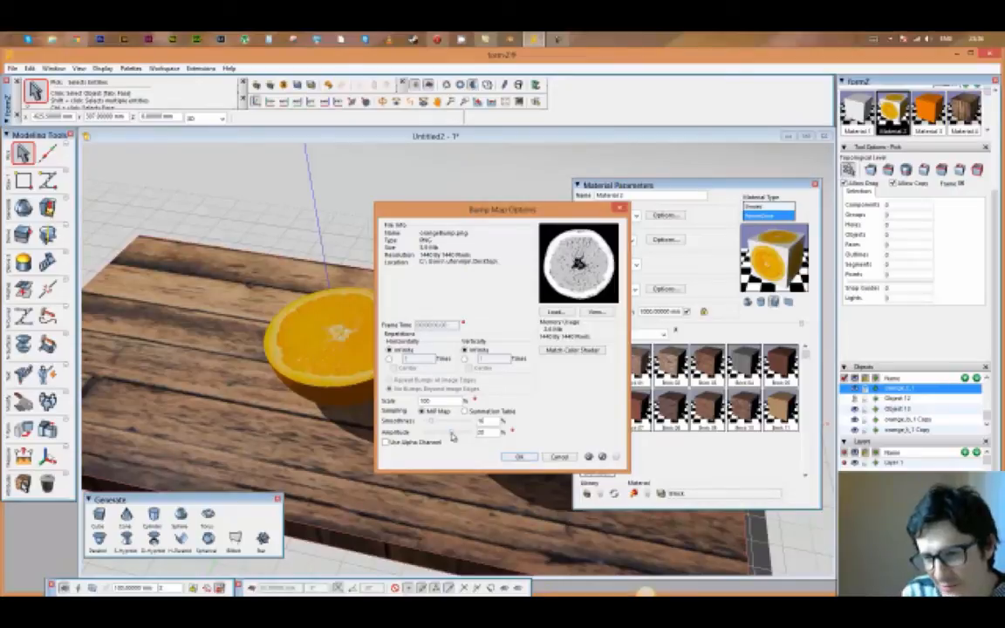
{"action": "left_click_drag", "start_coordinate": [454, 436], "coordinate": [463, 435]}
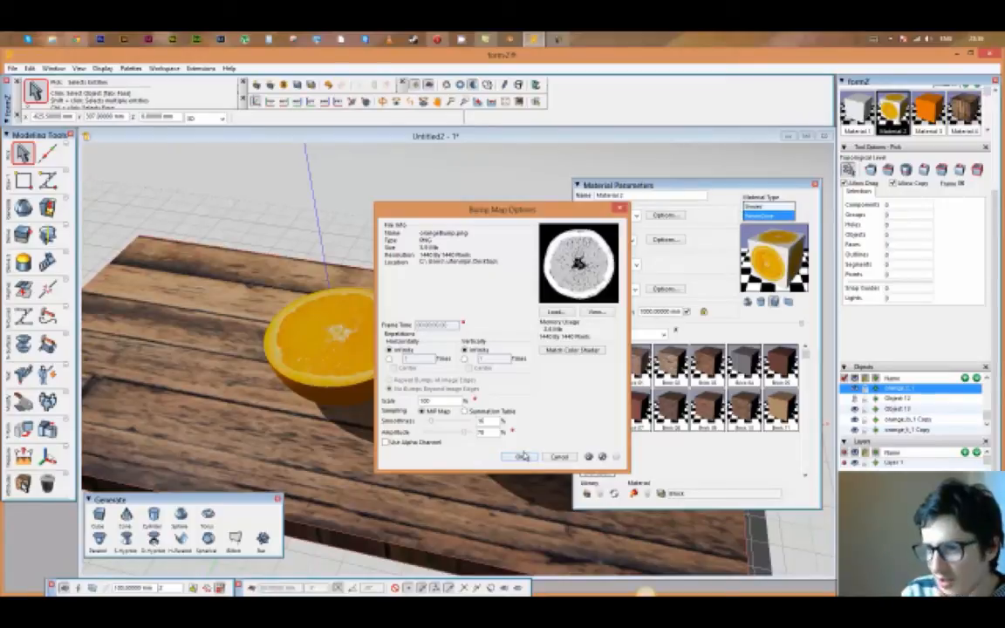
{"action": "left_click", "coordinate": [517, 458]}
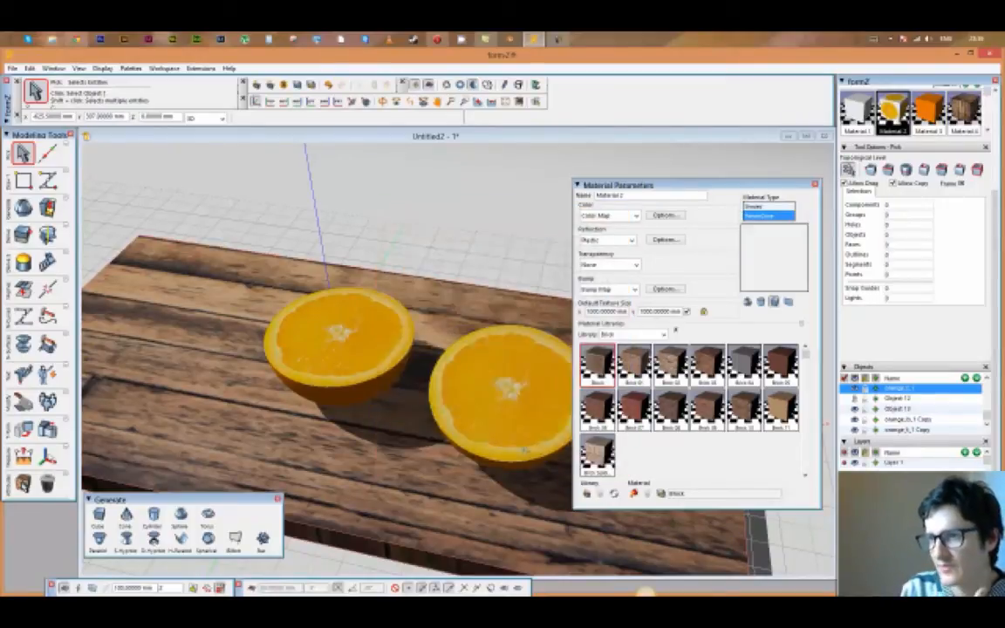
{"action": "left_click", "coordinate": [540, 84]}
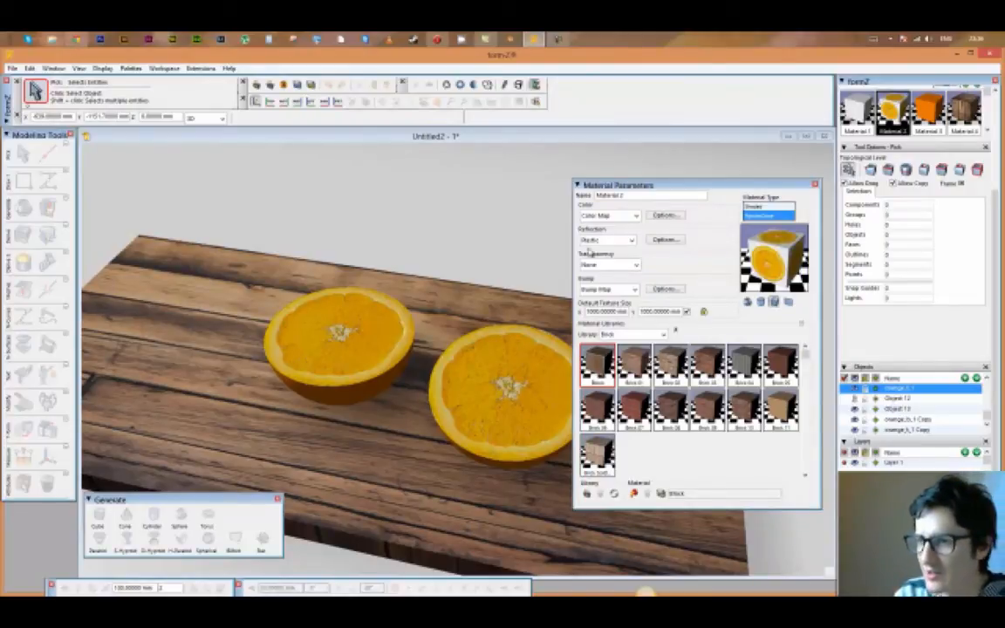
- Lower the orange bump map's amplitude to about 41% and render the scene again with RenderZone
{"action": "left_click", "coordinate": [664, 289]}
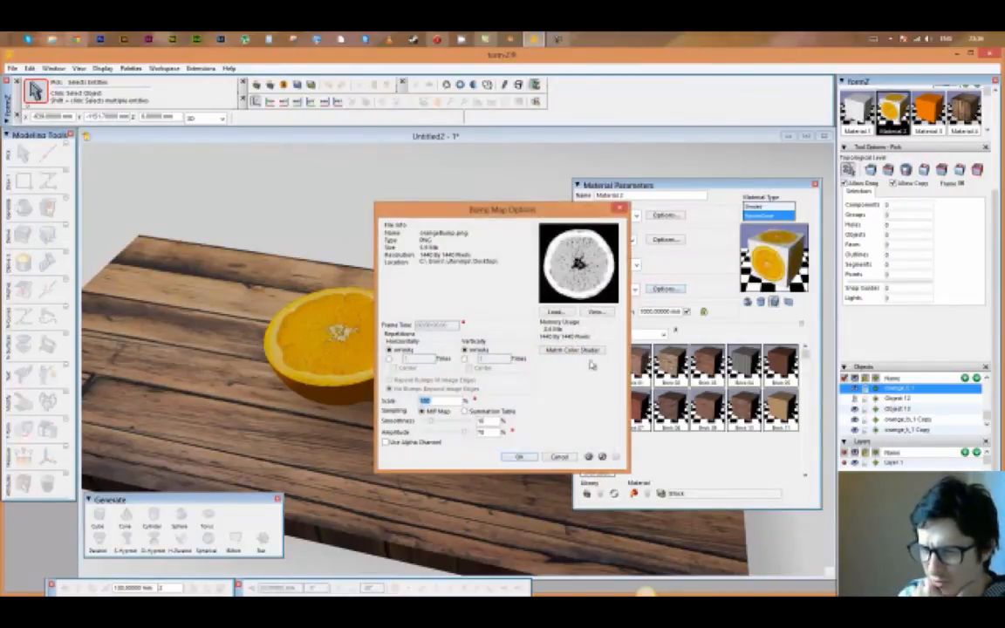
{"action": "left_click_drag", "start_coordinate": [454, 433], "coordinate": [449, 436]}
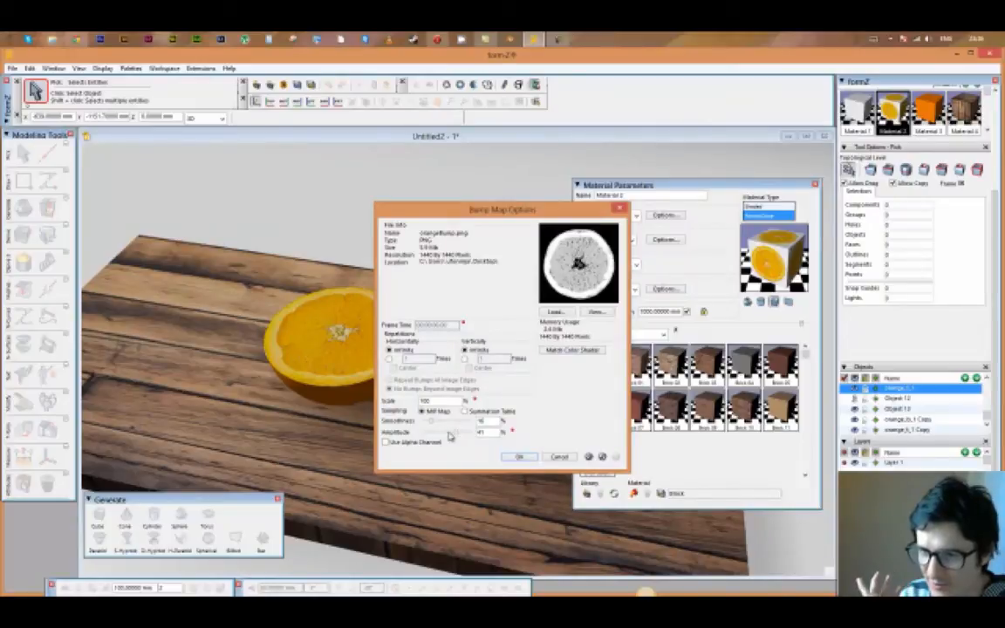
{"action": "left_click", "coordinate": [518, 456]}
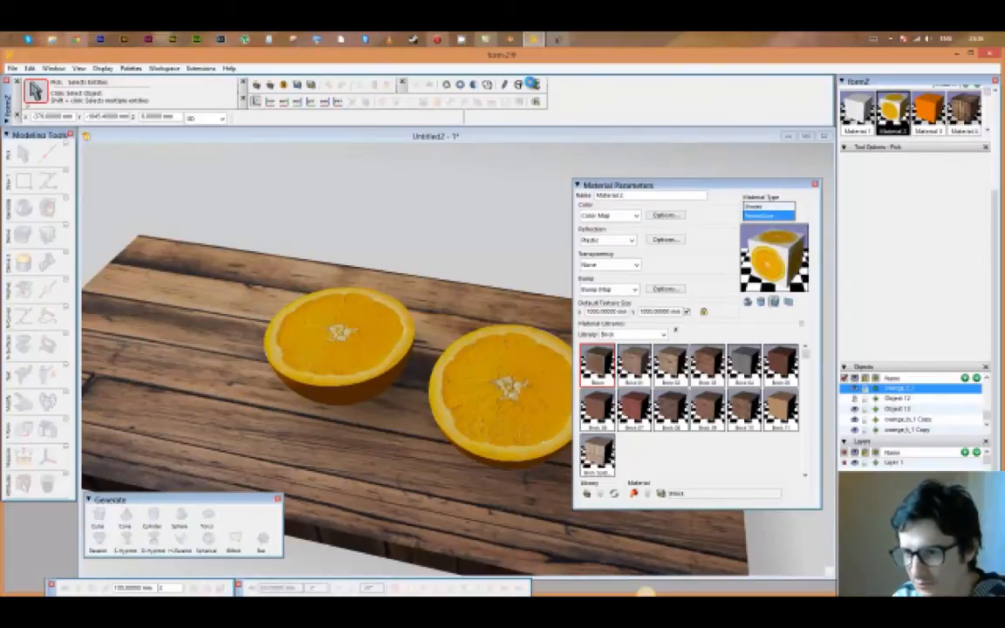
{"action": "left_click", "coordinate": [534, 84]}
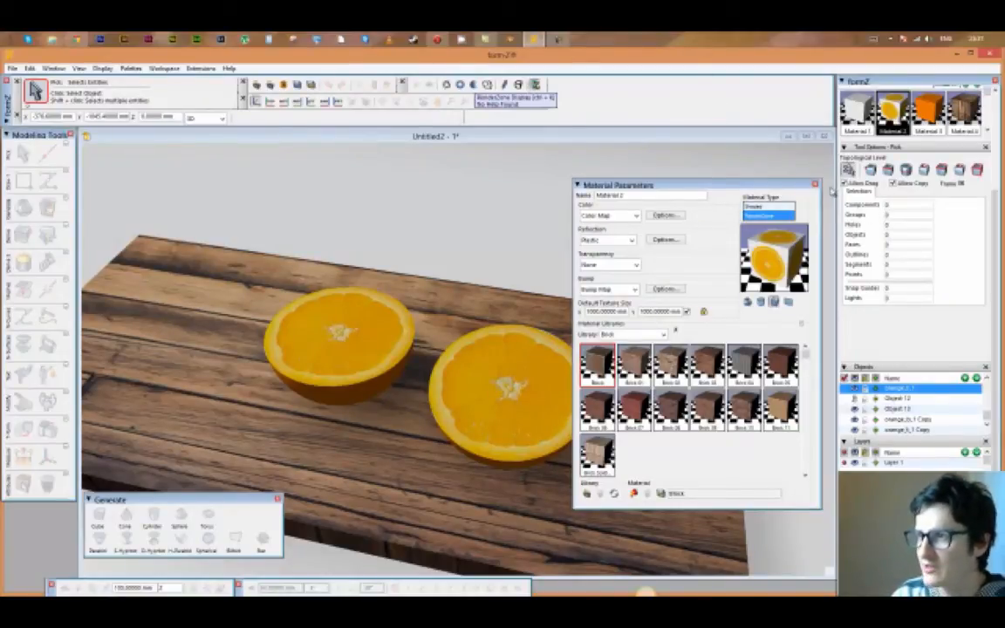
- Close the orange material's parameters, select the wood material and return the view to the shaded display with edges
{"action": "left_click", "coordinate": [815, 184]}
{"action": "left_click", "coordinate": [966, 102]}
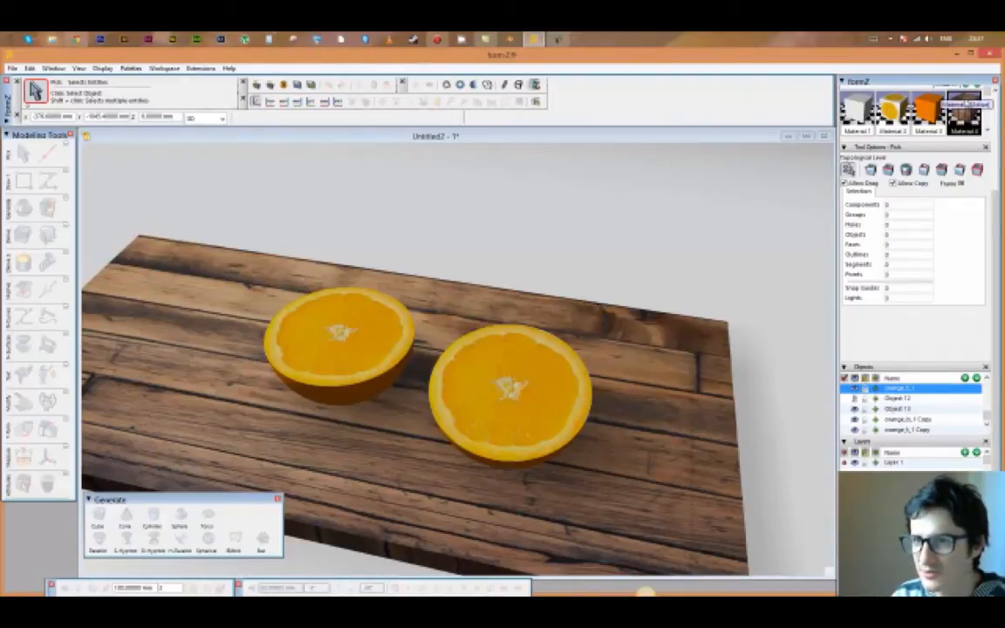
{"action": "left_click", "coordinate": [459, 84]}
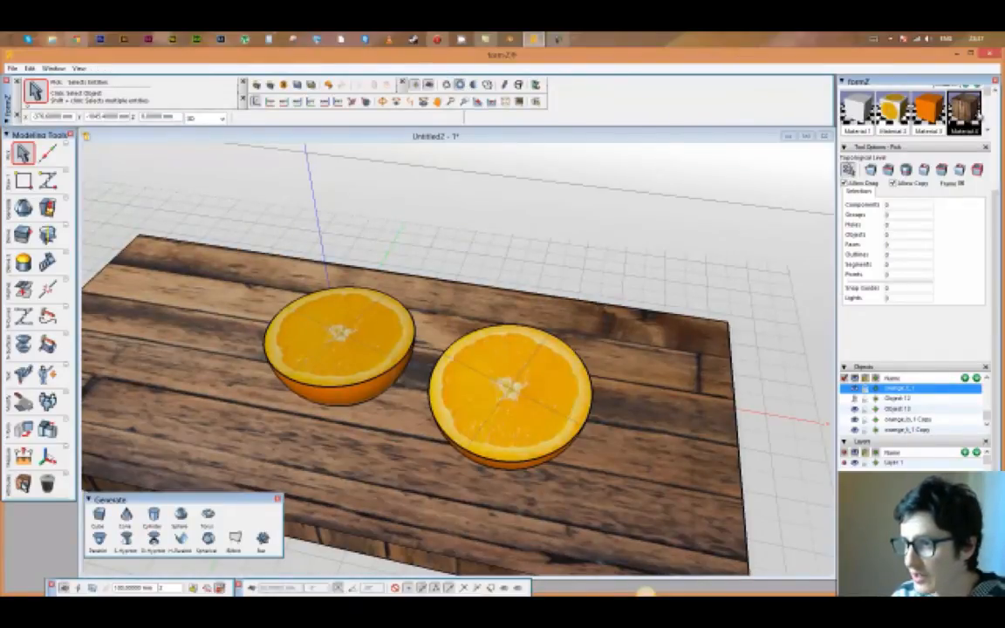
- Switch the wood material to the RenderZone type and set its bump to Bump Map
{"action": "double_click", "coordinate": [966, 109]}
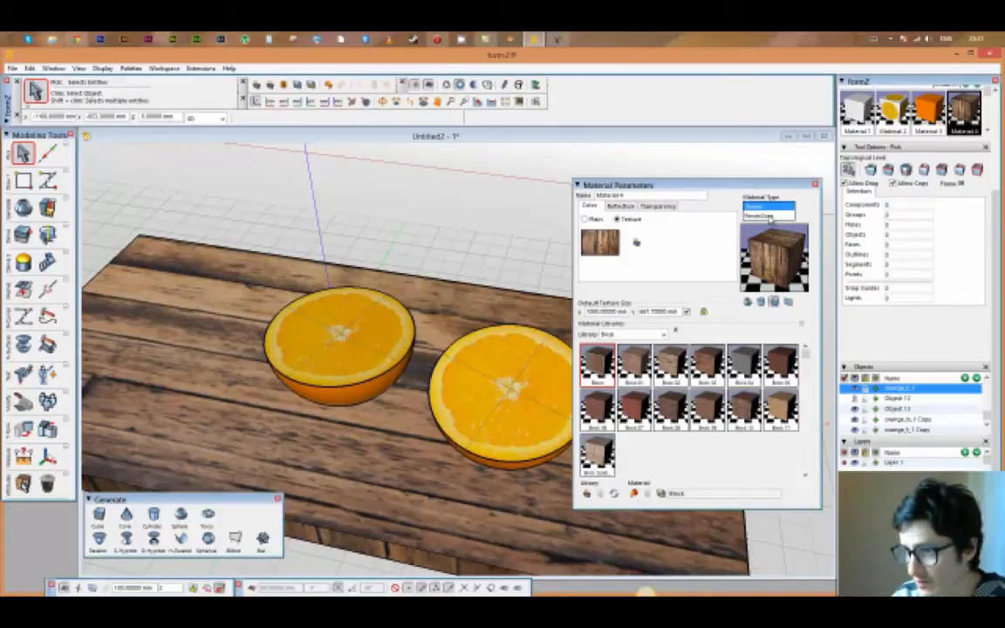
{"action": "left_click", "coordinate": [769, 216]}
{"action": "left_click", "coordinate": [609, 289]}
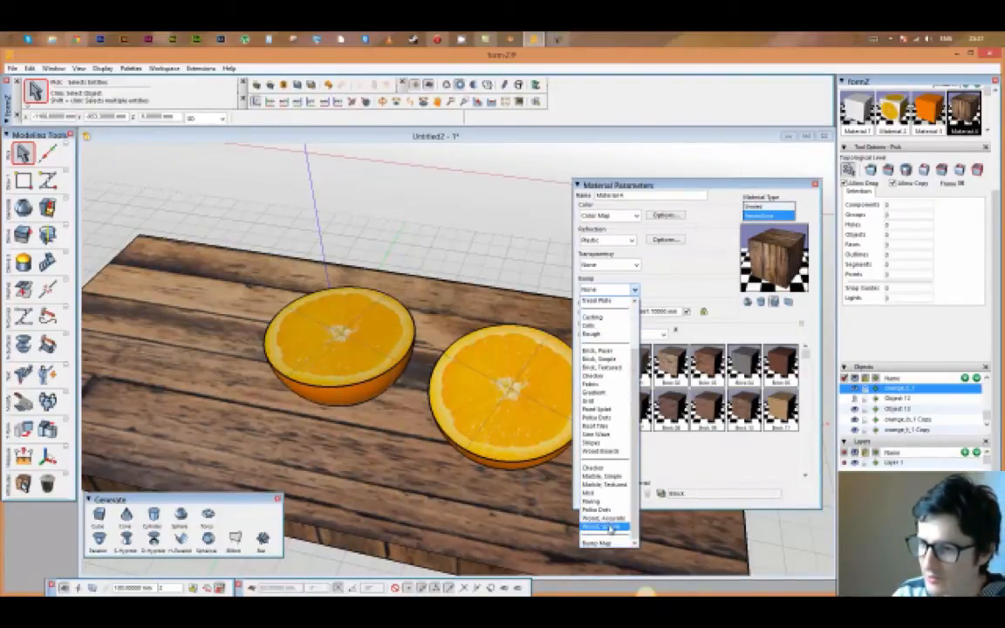
{"action": "left_click", "coordinate": [606, 543]}
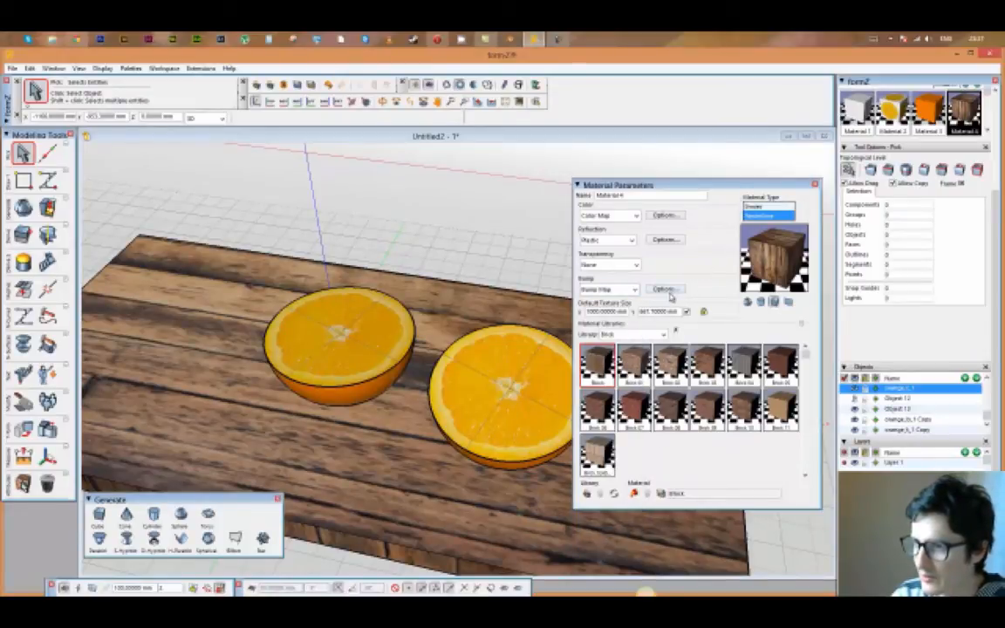
- Load 0216-wood-texture2BUMP.png as the wood material's bump map, close its parameters and render the scene with RenderZone
{"action": "left_click", "coordinate": [665, 290]}
{"action": "left_click", "coordinate": [519, 285]}
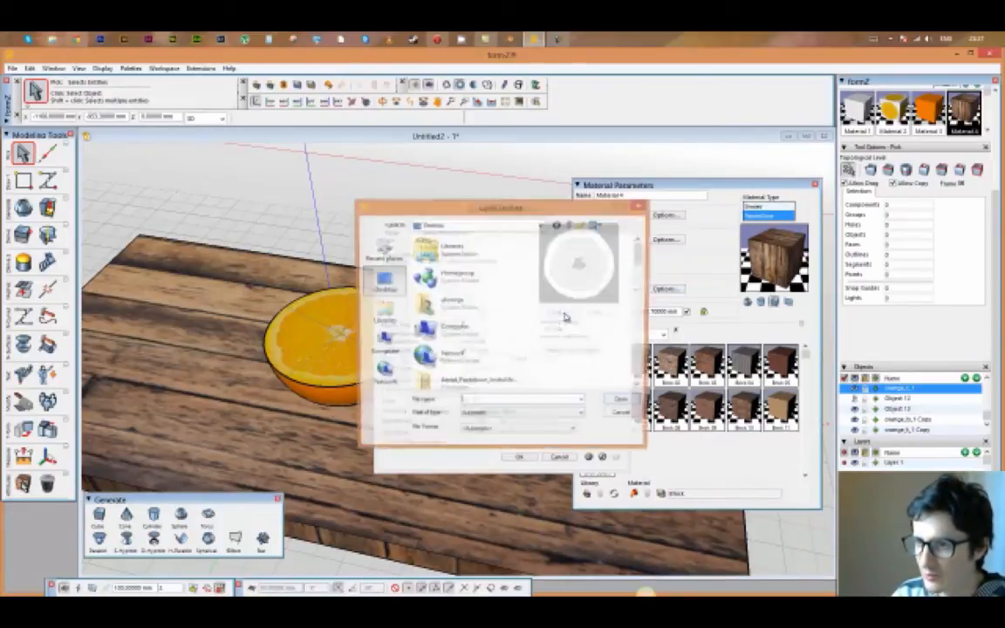
{"action": "scroll", "coordinate": [642, 387], "scroll_direction": "down", "scroll_amount": 10}
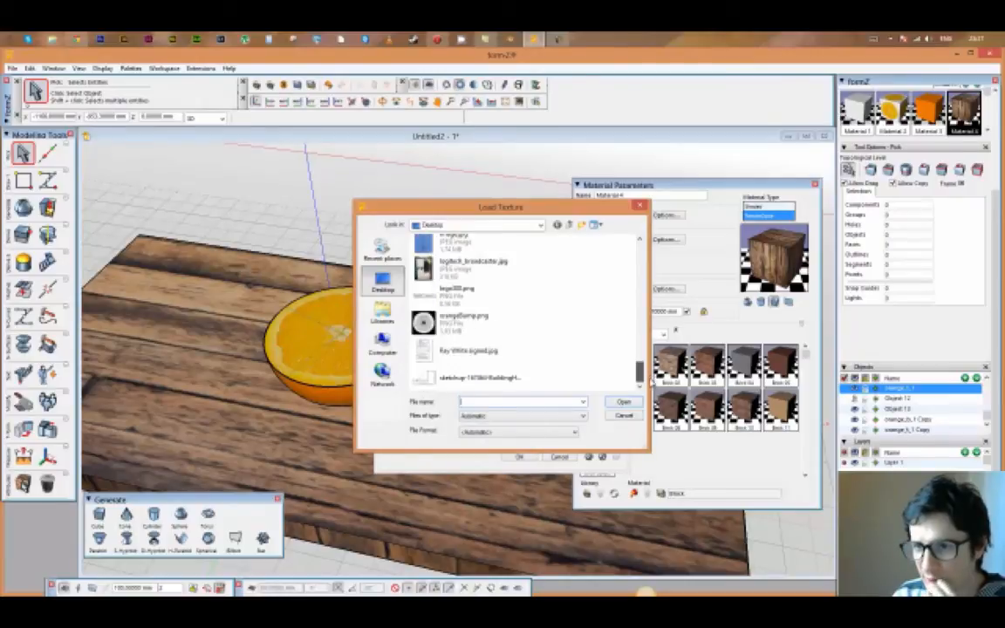
{"action": "scroll", "coordinate": [511, 322], "scroll_direction": "up", "scroll_amount": 8}
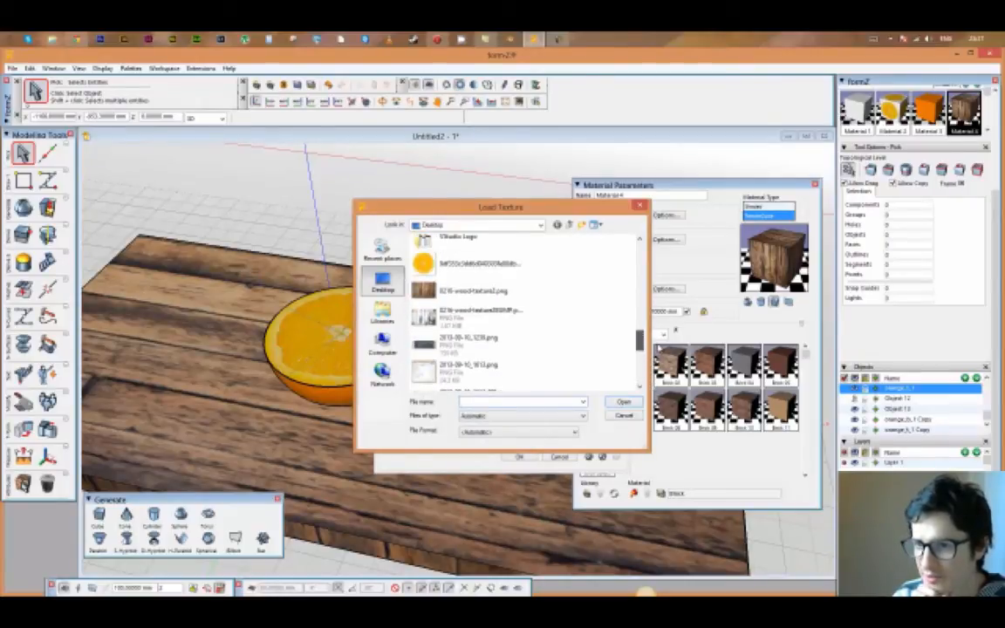
{"action": "left_click", "coordinate": [511, 322]}
{"action": "left_click", "coordinate": [622, 403]}
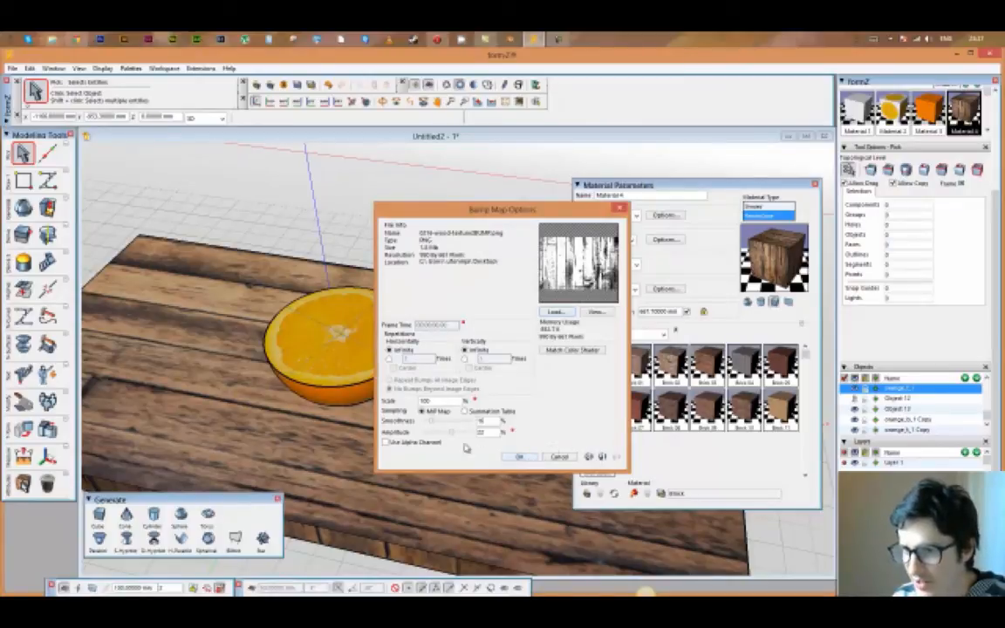
{"action": "left_click", "coordinate": [526, 458]}
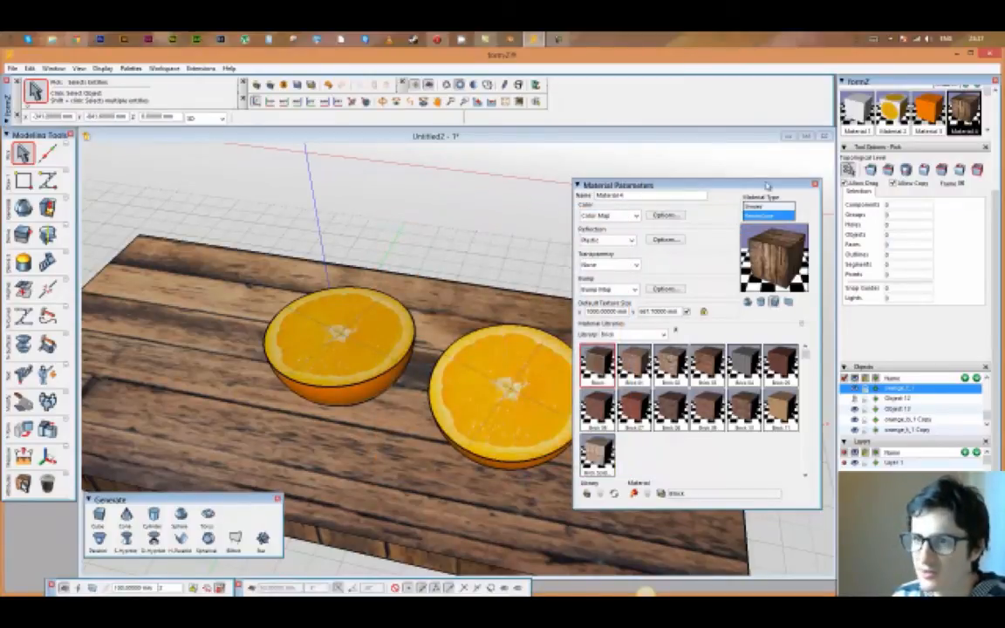
{"action": "left_click", "coordinate": [814, 184]}
{"action": "left_click", "coordinate": [535, 84]}
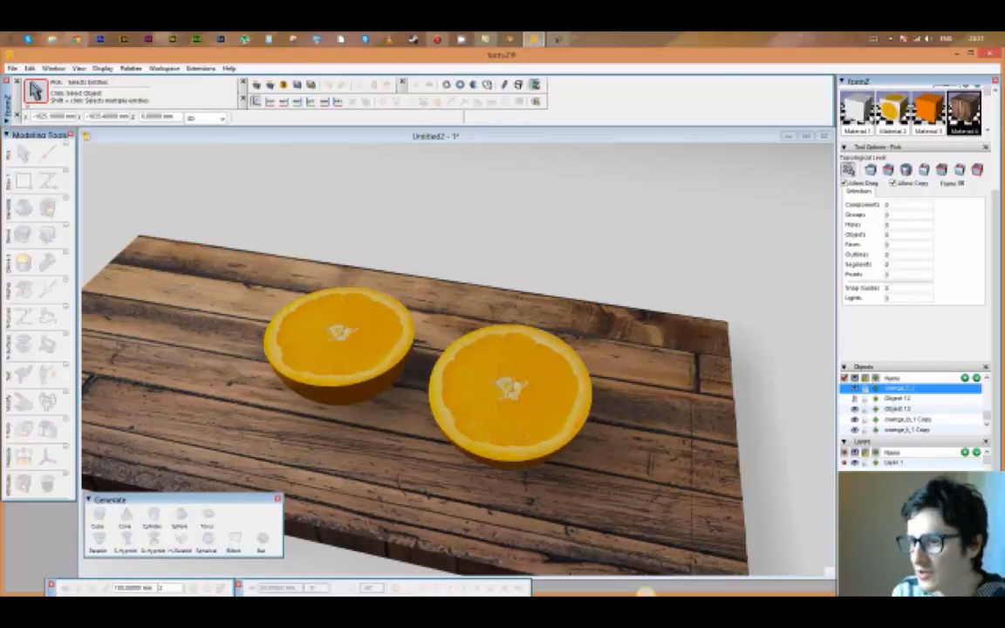
- Return the view to the shaded display with edges and confirm white as Material 1's plain colour
{"action": "left_click", "coordinate": [859, 113]}
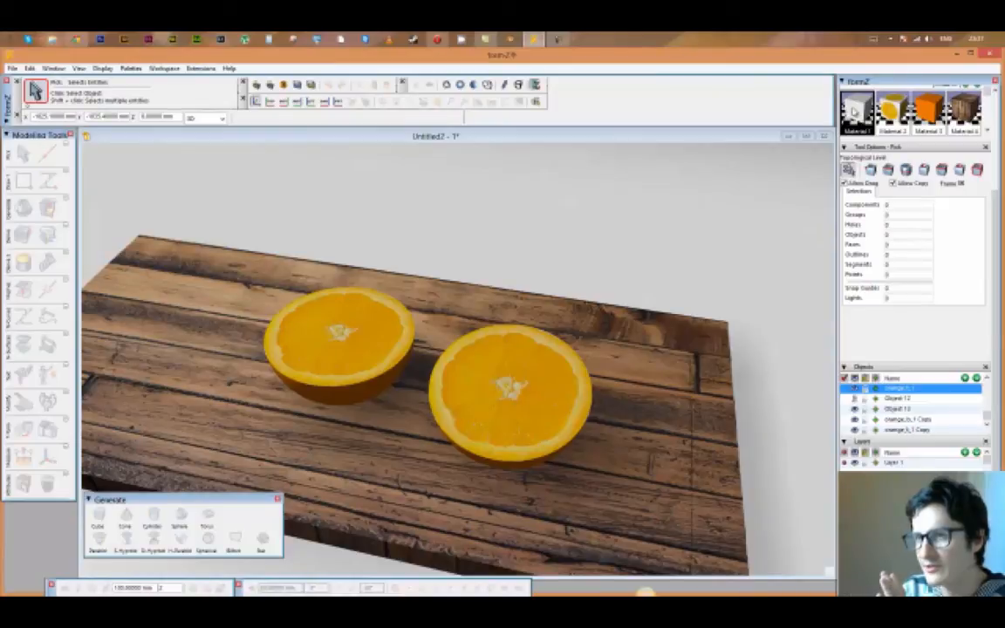
{"action": "left_click", "coordinate": [459, 85]}
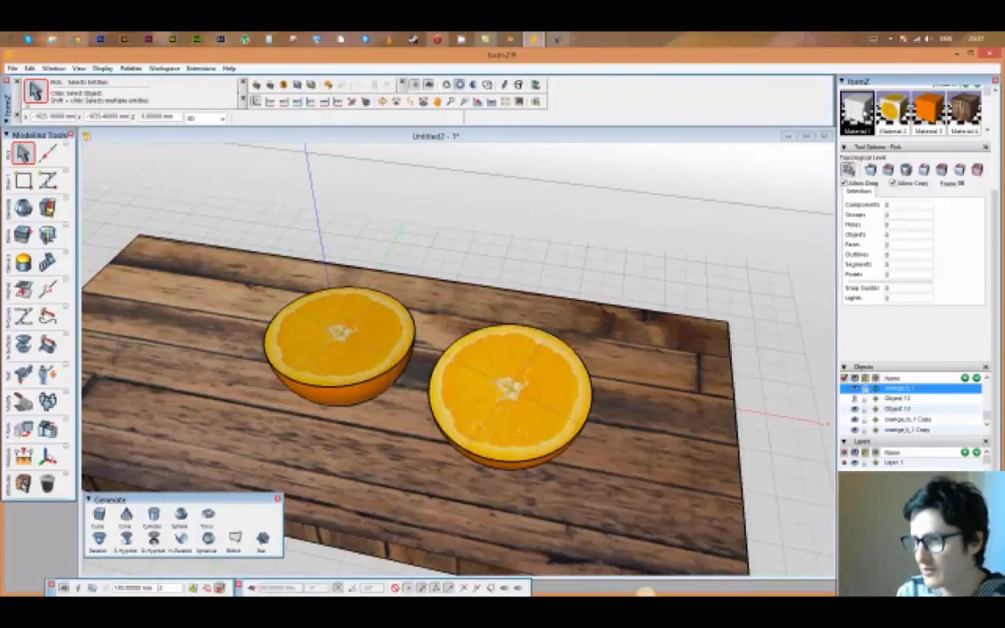
{"action": "double_click", "coordinate": [861, 111]}
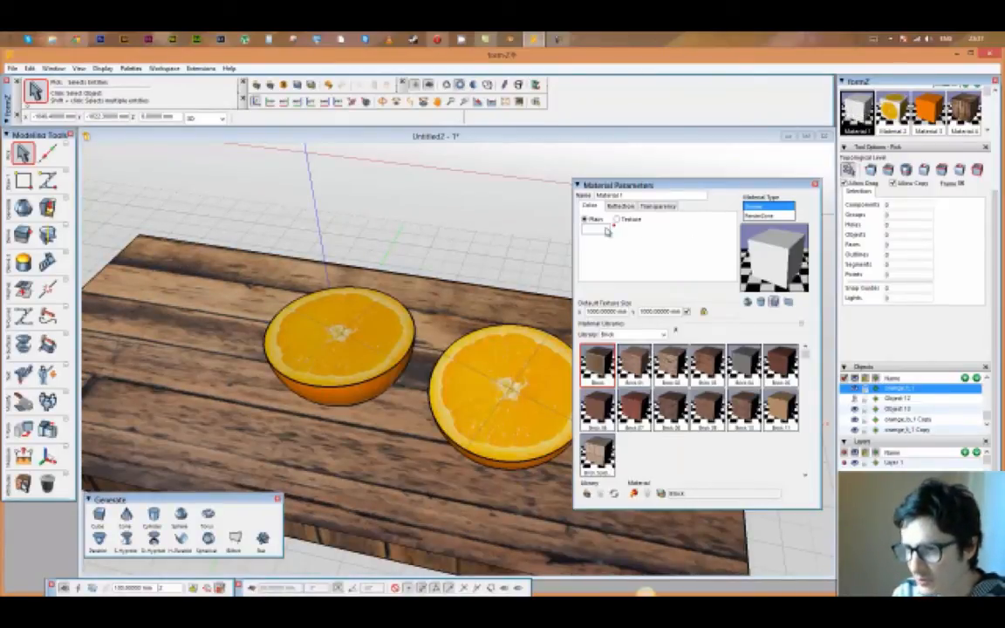
{"action": "left_click", "coordinate": [597, 228]}
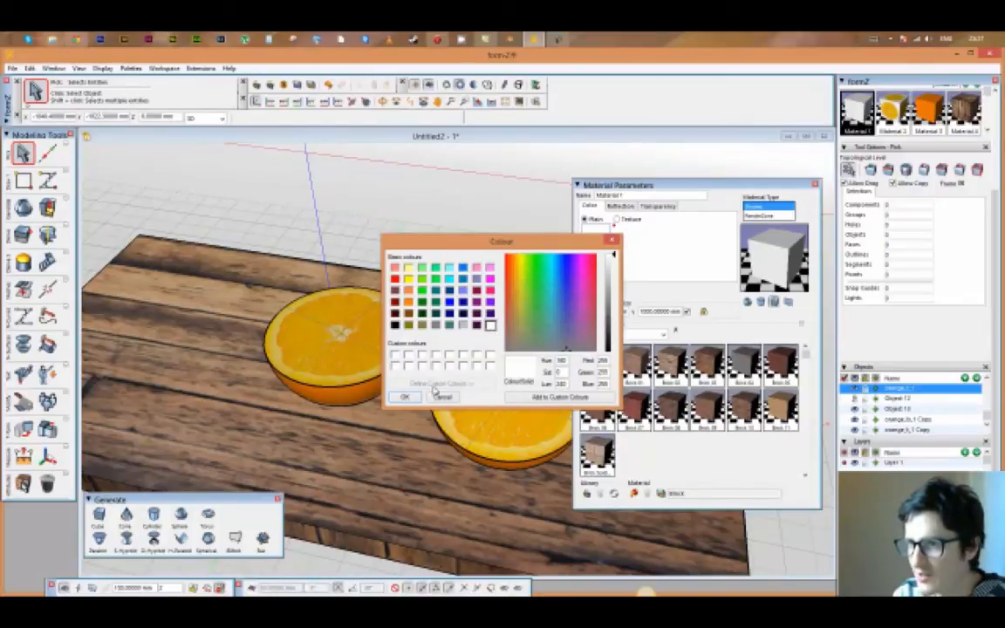
{"action": "left_click", "coordinate": [405, 397]}
- Set Material 1's diffuse factor to about 94% and specular factor to about 31%, and render the scene with RenderZone
{"action": "left_click", "coordinate": [630, 209]}
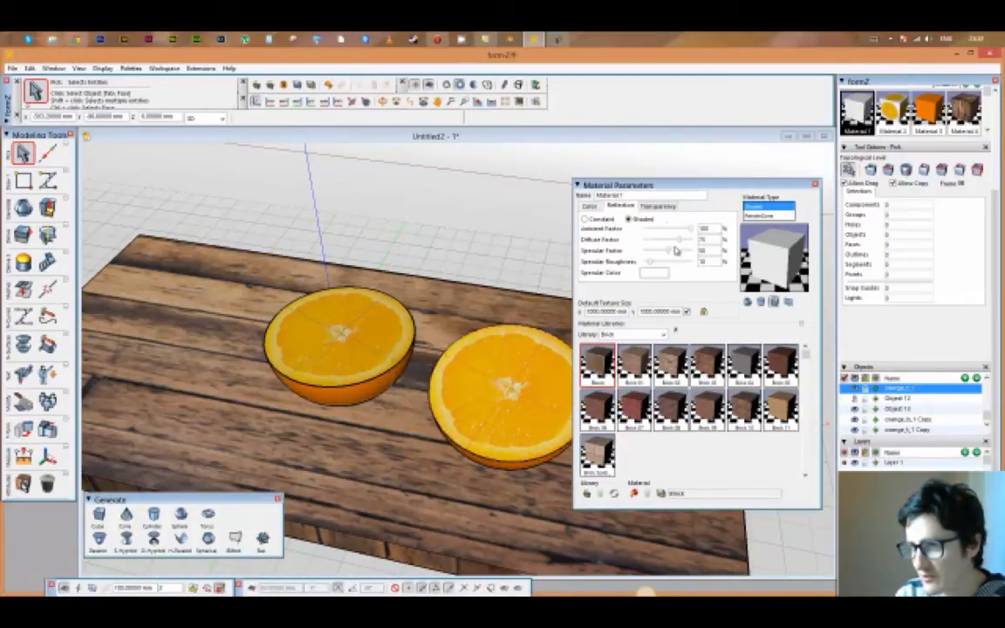
{"action": "left_click_drag", "start_coordinate": [680, 244], "coordinate": [689, 243]}
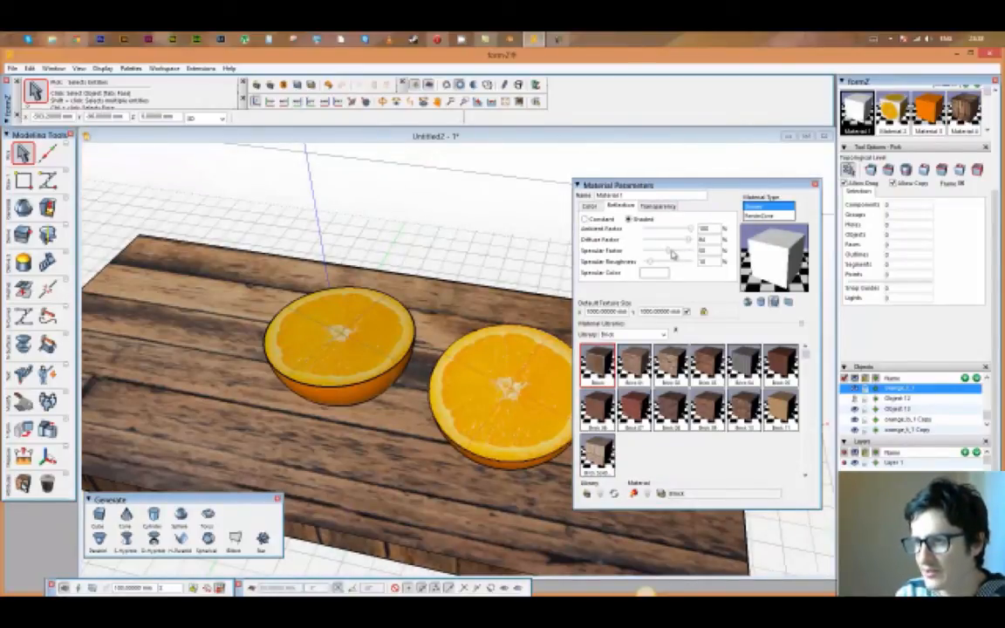
{"action": "left_click_drag", "start_coordinate": [657, 253], "coordinate": [655, 252]}
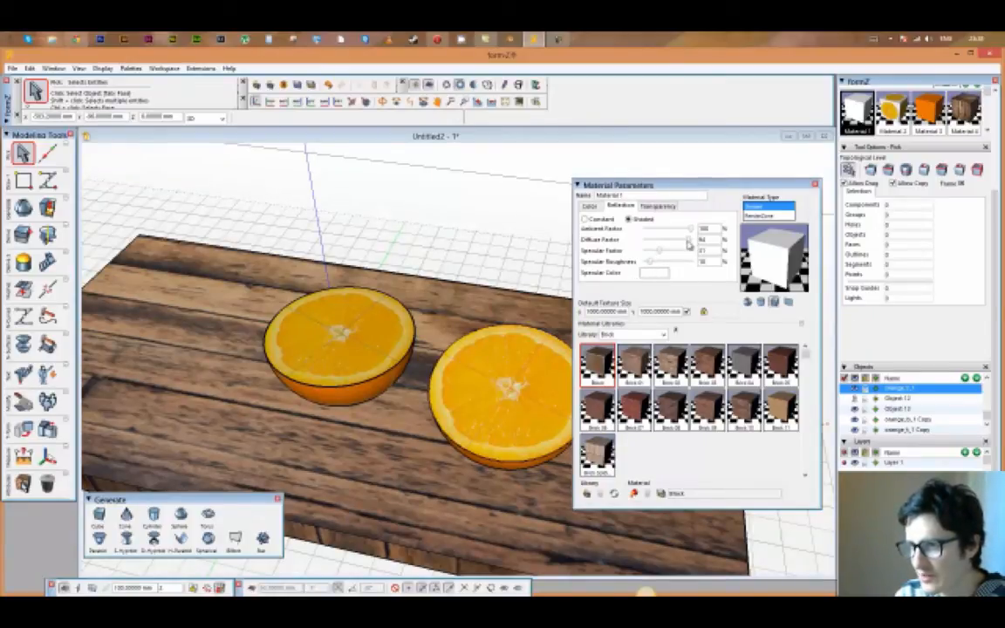
{"action": "left_click", "coordinate": [815, 184]}
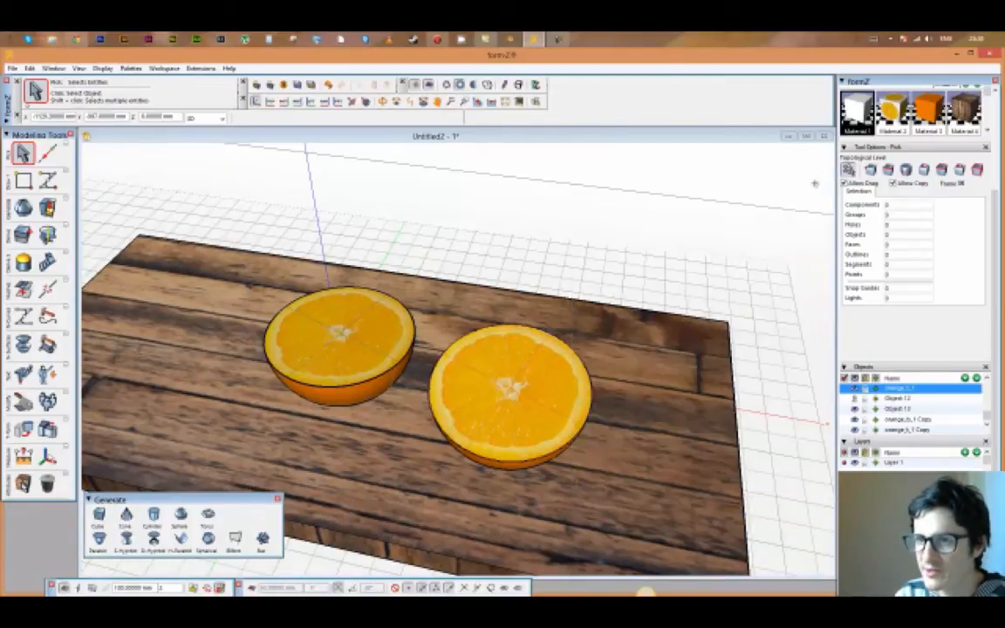
{"action": "left_click", "coordinate": [538, 85]}
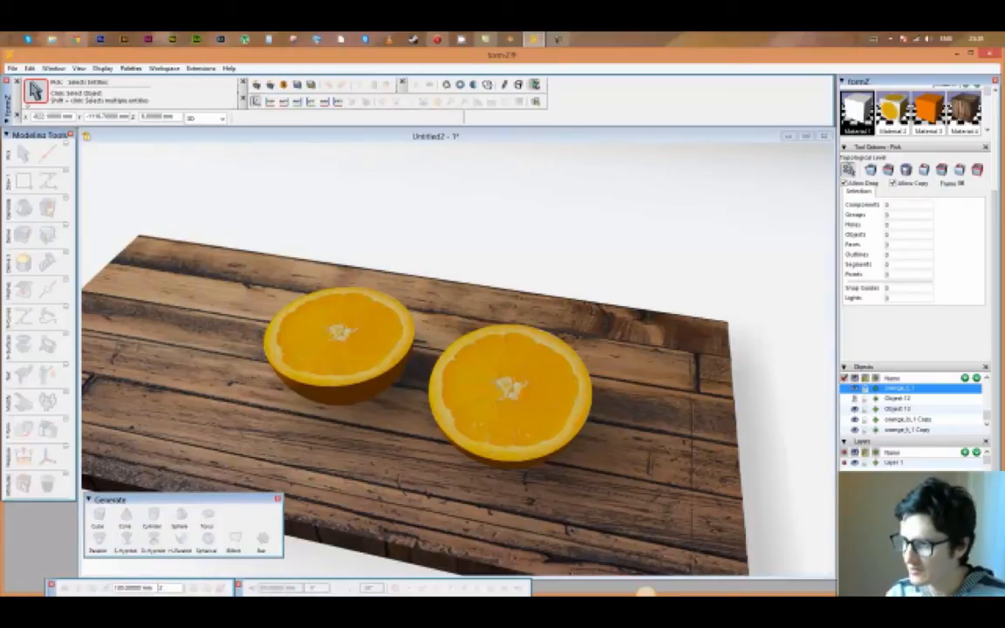
- Set the Sun Light's shadow type to Hard (Raytraced) and render the scene with RenderZone
{"action": "right_click", "coordinate": [898, 388]}
{"action": "left_click", "coordinate": [946, 377]}
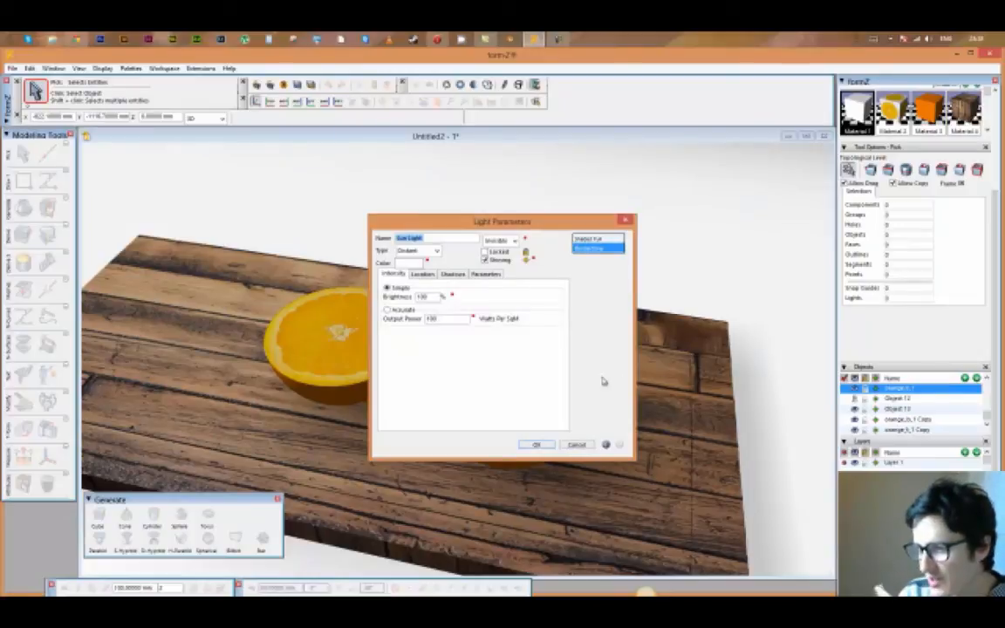
{"action": "left_click", "coordinate": [452, 274]}
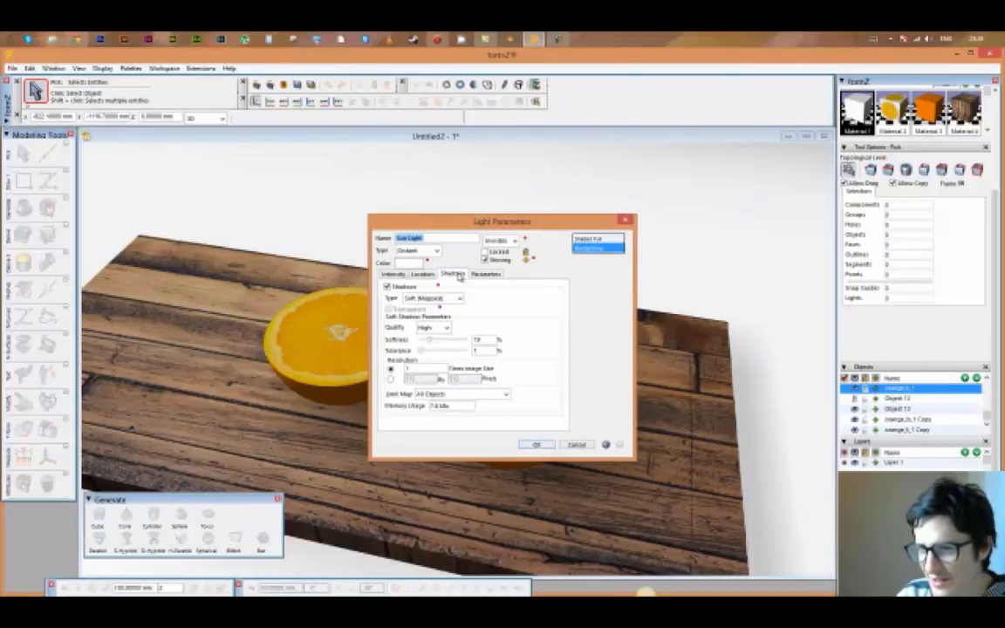
{"action": "left_click", "coordinate": [433, 328]}
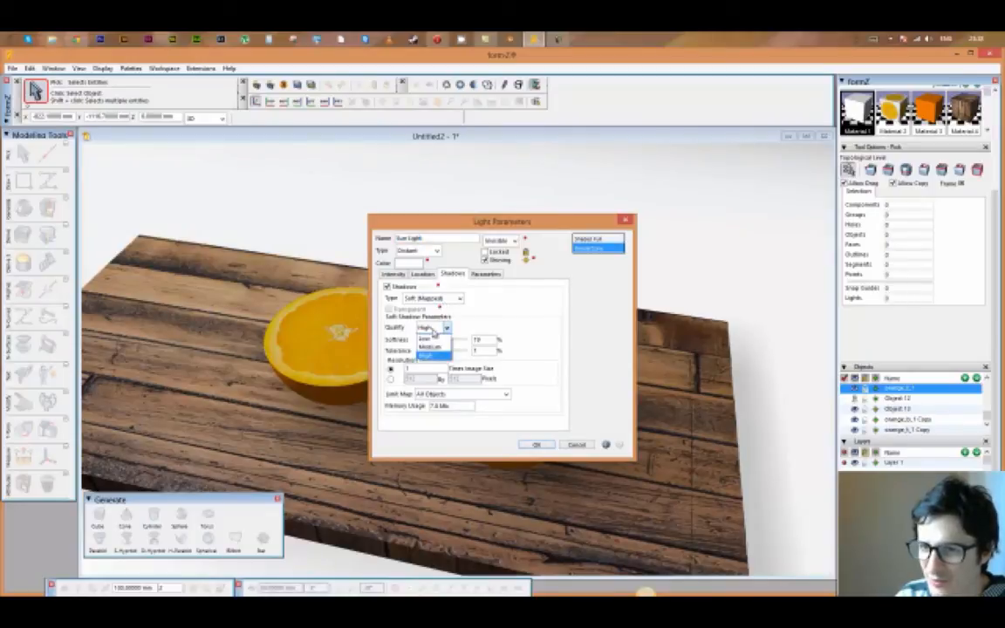
{"action": "left_click", "coordinate": [431, 330]}
{"action": "left_click", "coordinate": [441, 300]}
{"action": "left_click", "coordinate": [440, 319]}
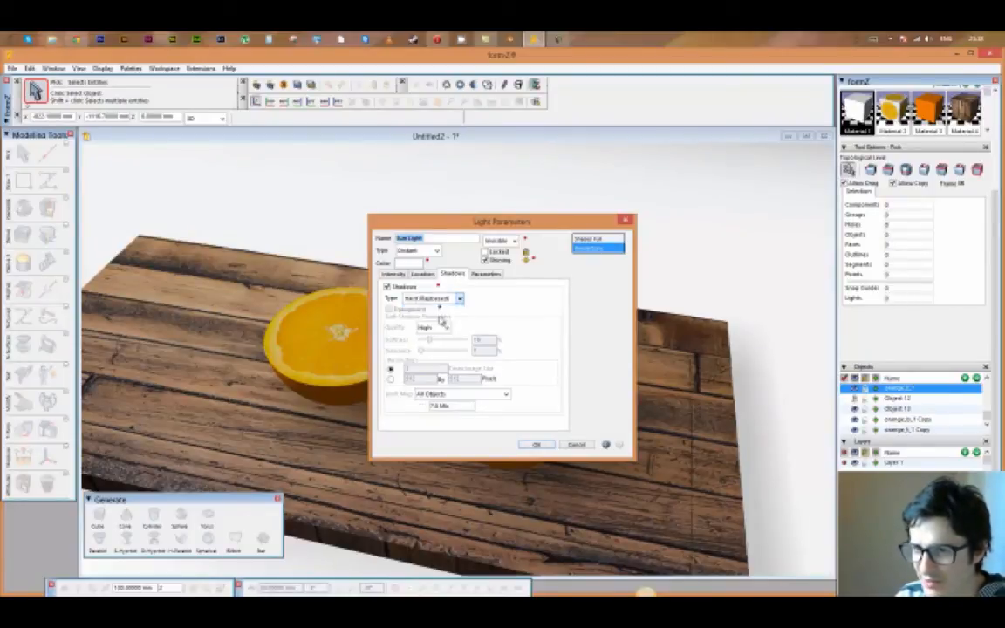
{"action": "left_click", "coordinate": [535, 444]}
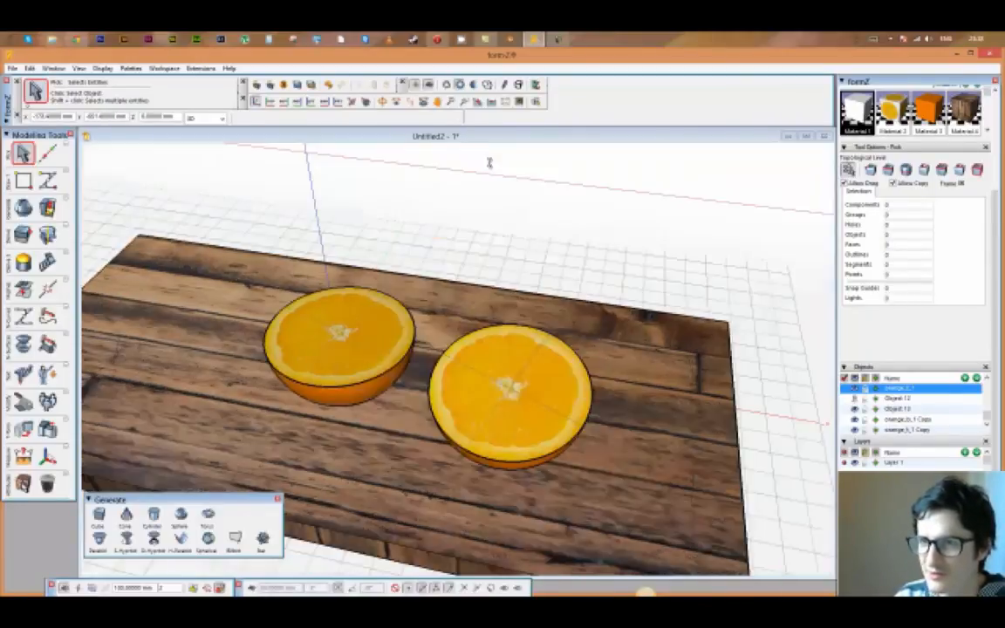
{"action": "left_click", "coordinate": [535, 85]}
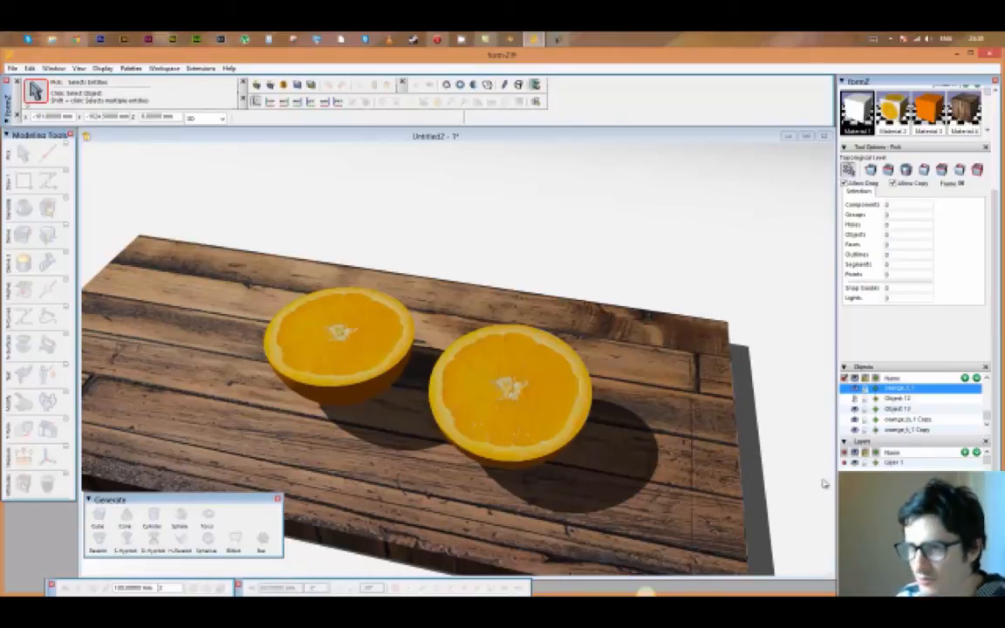
- Go back to the shaded display and set the Sun Light's shadows to Soft (Mapped) with High quality
{"action": "left_click", "coordinate": [460, 84]}
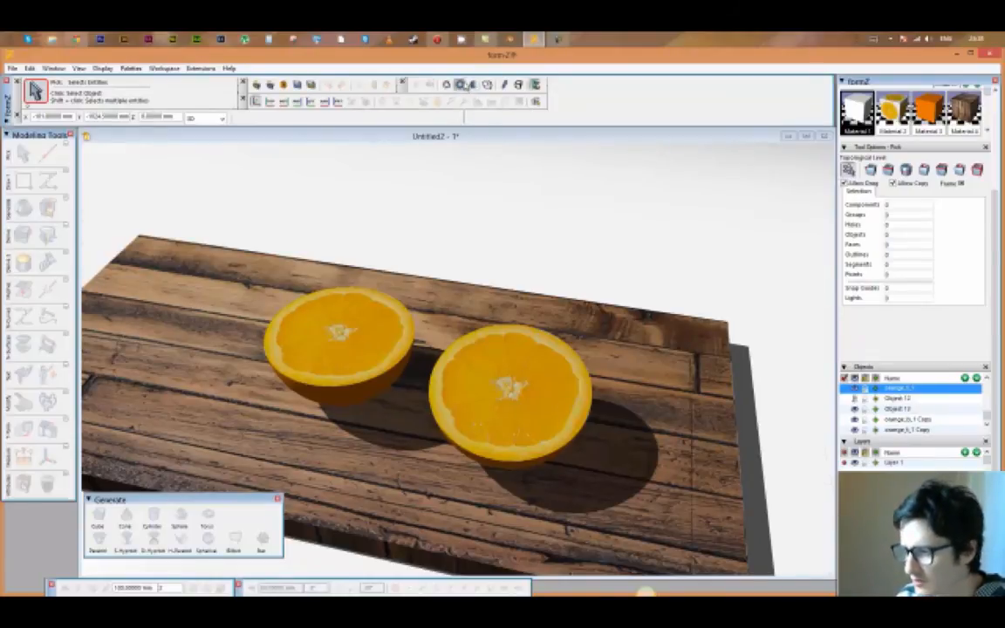
{"action": "right_click", "coordinate": [912, 388]}
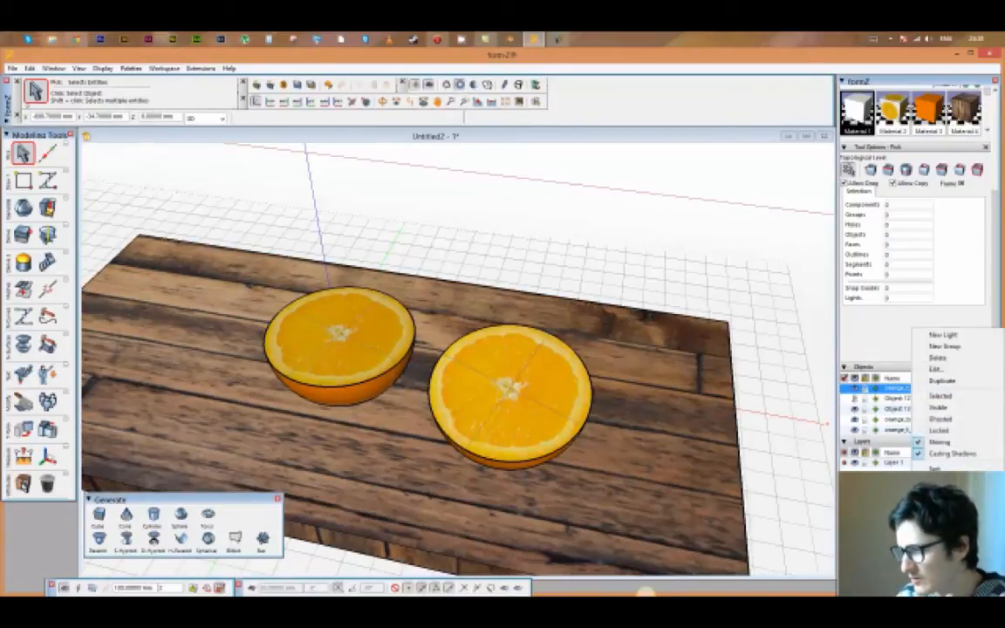
{"action": "left_click", "coordinate": [948, 370]}
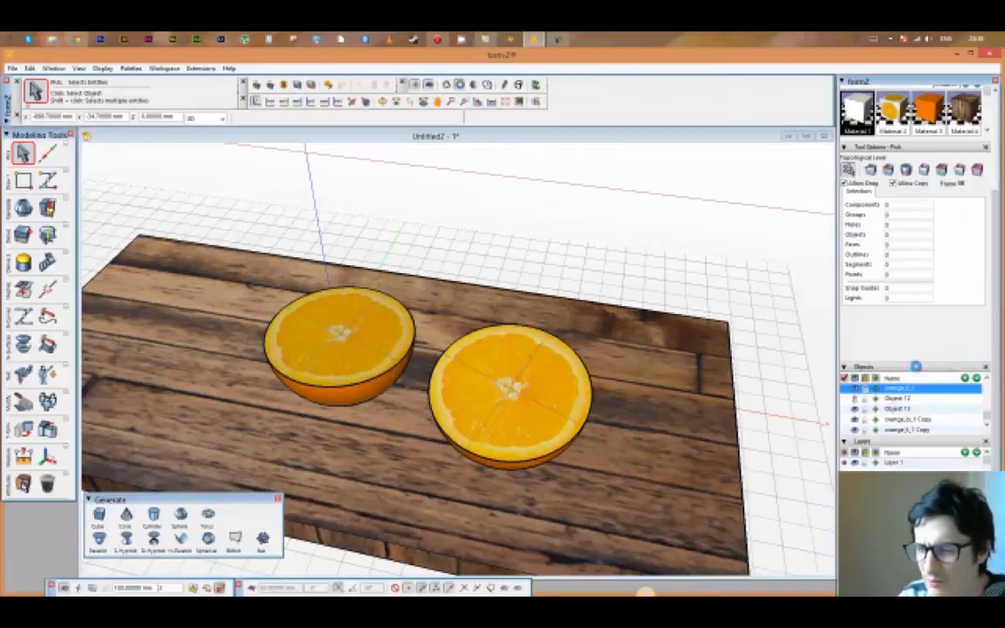
{"action": "left_click", "coordinate": [452, 274]}
{"action": "left_click", "coordinate": [429, 298]}
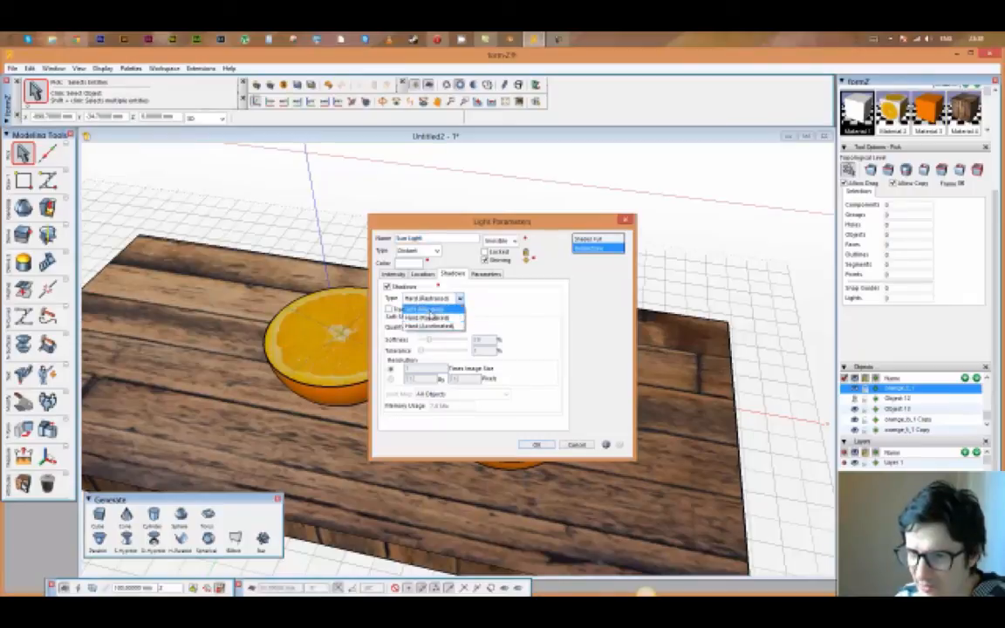
{"action": "left_click", "coordinate": [425, 309]}
{"action": "left_click", "coordinate": [436, 327]}
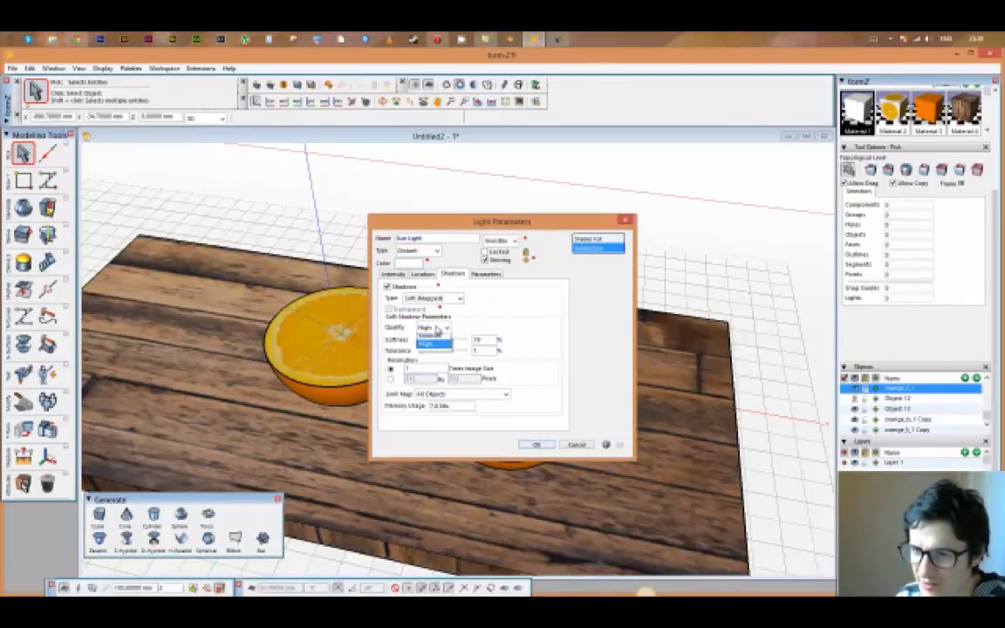
{"action": "left_click", "coordinate": [433, 356]}
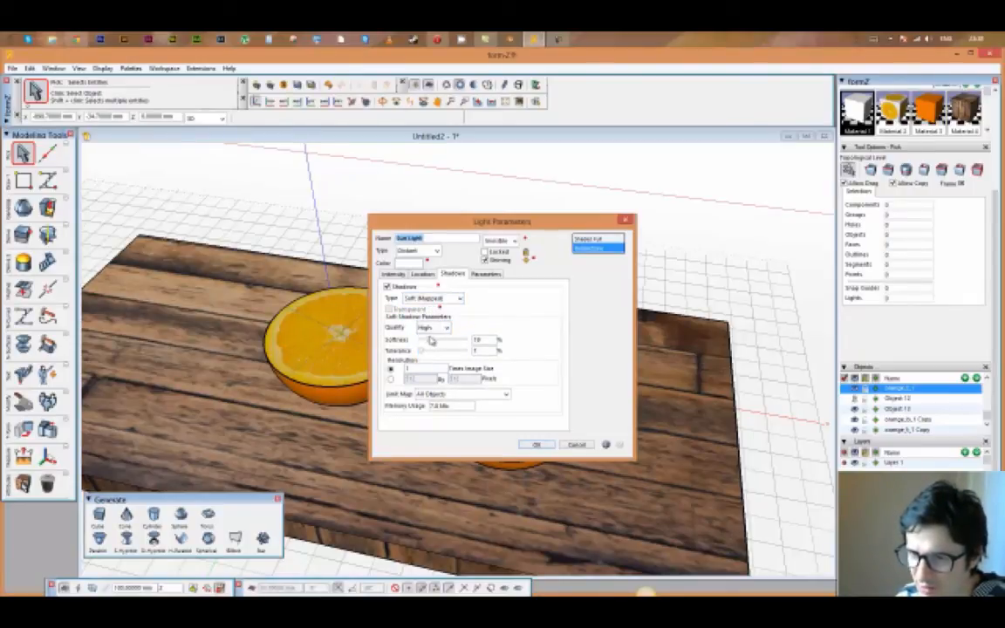
- Lower the Sun Light's shadow softness to about 8% and render the scene with RenderZone
{"action": "left_click", "coordinate": [426, 340]}
{"action": "left_click_drag", "start_coordinate": [425, 341], "coordinate": [423, 341]}
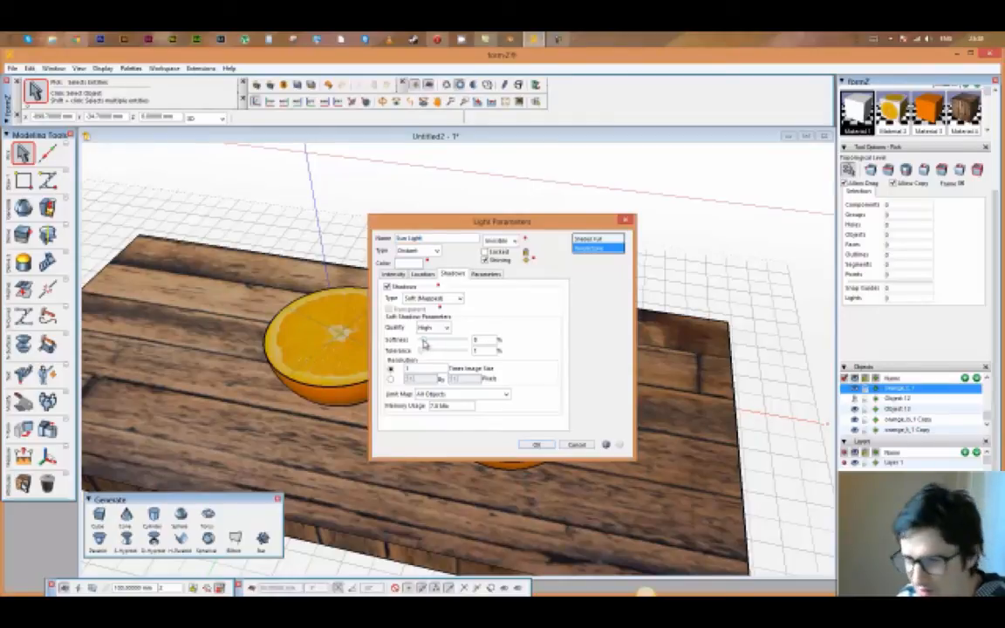
{"action": "left_click", "coordinate": [540, 446]}
{"action": "left_click", "coordinate": [533, 85]}
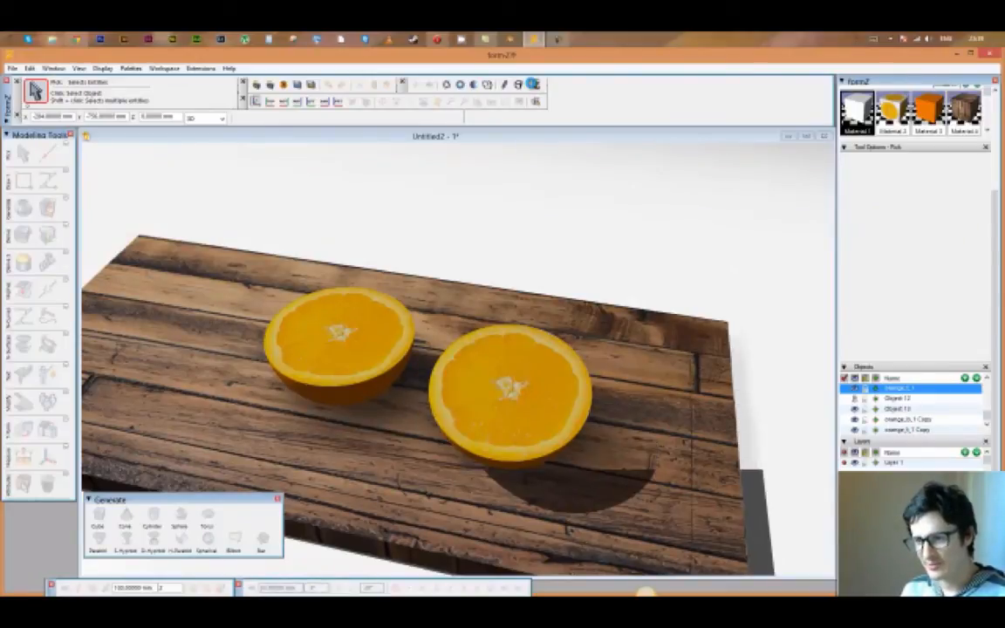
{"action": "left_click", "coordinate": [533, 85]}
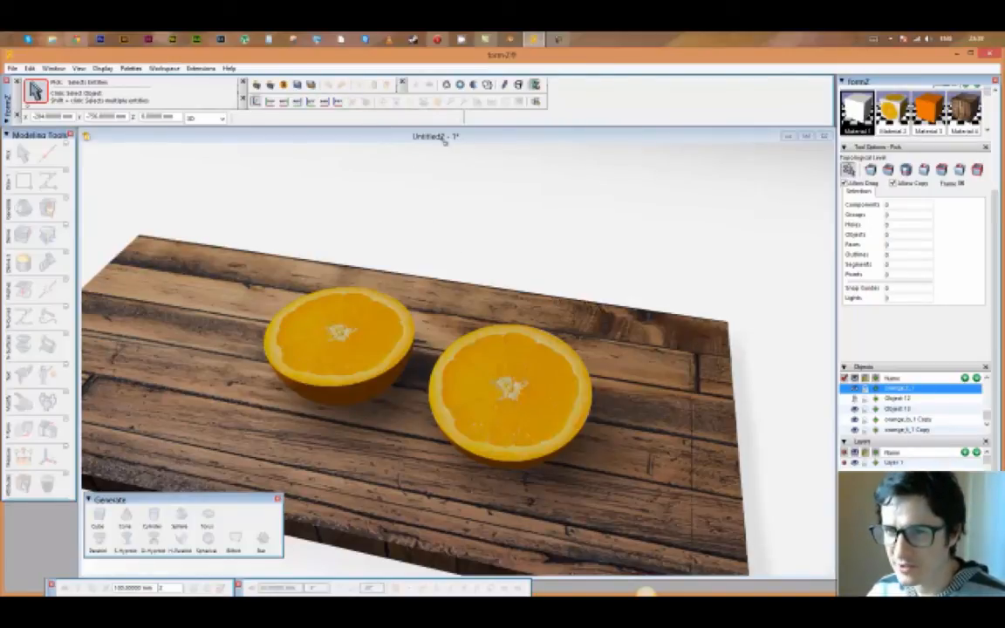
- Return to the shaded display and set the perspective view's focal length to 24 mm
{"action": "left_click", "coordinate": [460, 85]}
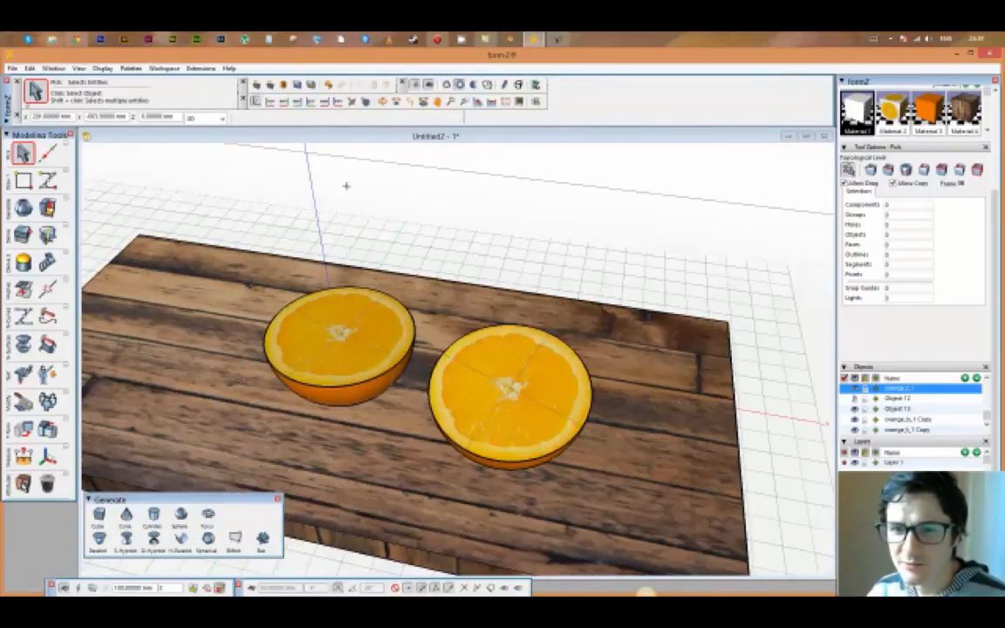
{"action": "scroll", "coordinate": [240, 192], "scroll_direction": "down", "scroll_amount": 2}
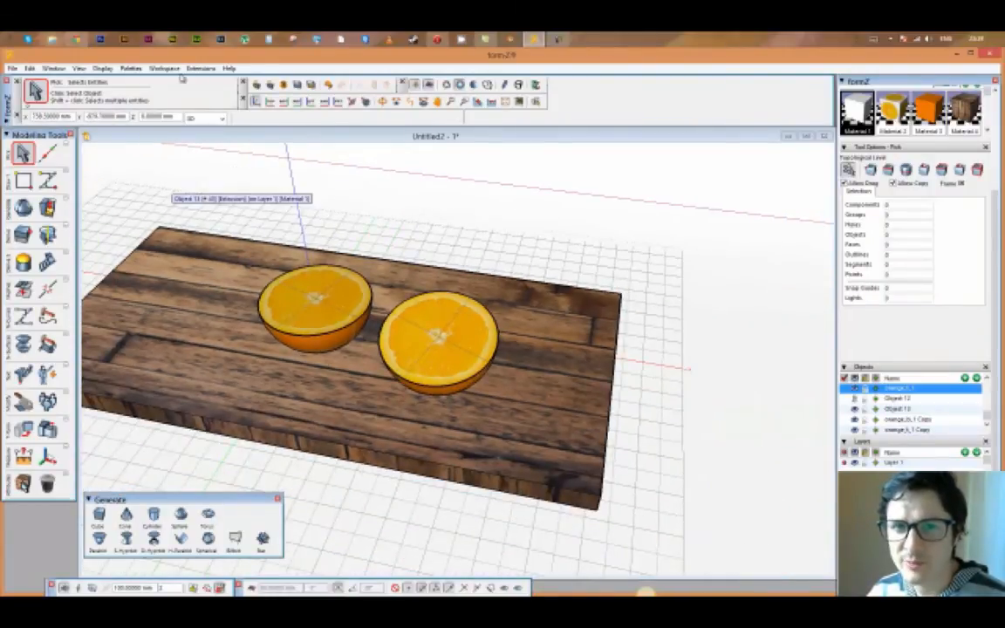
{"action": "left_click", "coordinate": [101, 68]}
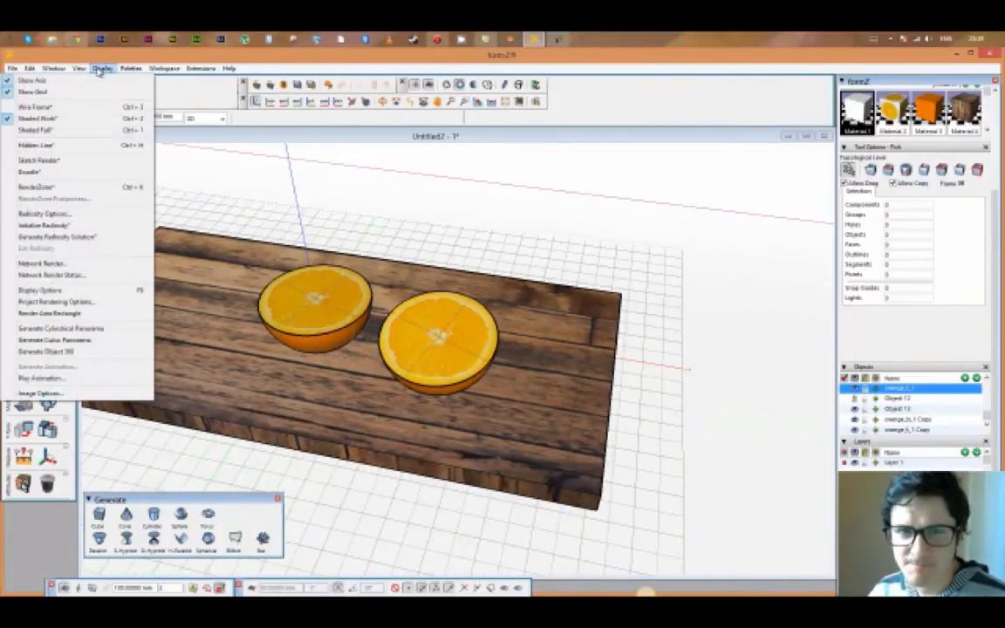
{"action": "mouse_move", "coordinate": [79, 70]}
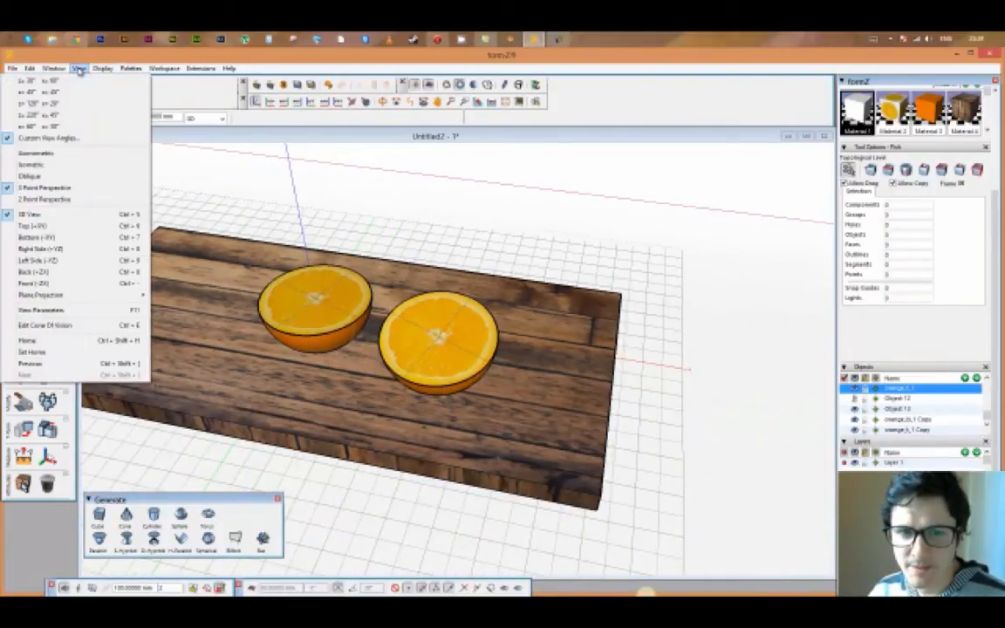
{"action": "left_click", "coordinate": [74, 310]}
{"action": "left_click_drag", "start_coordinate": [112, 338], "coordinate": [588, 276]}
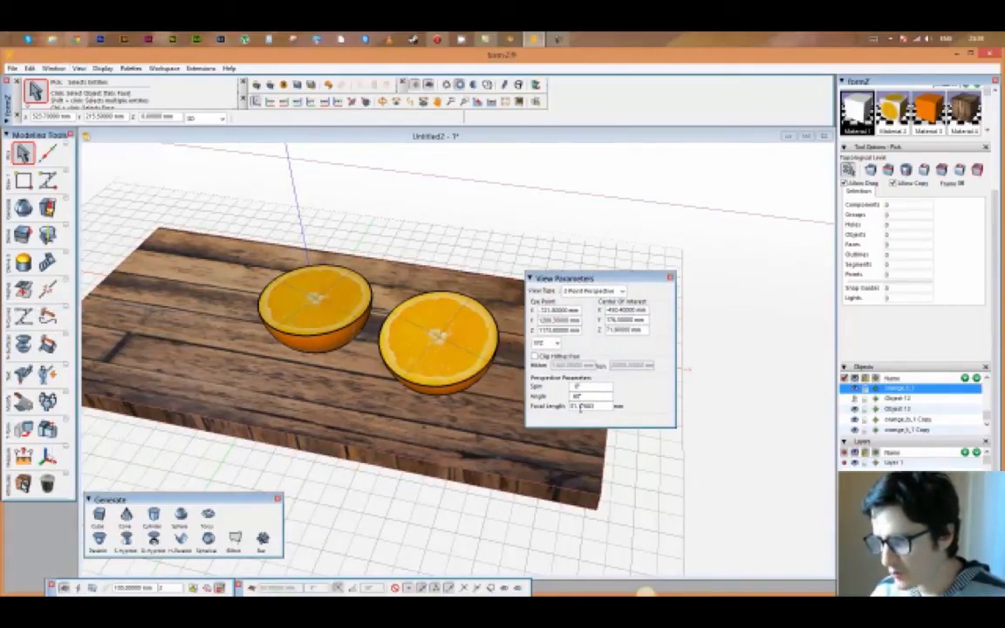
{"action": "double_click", "coordinate": [599, 407]}
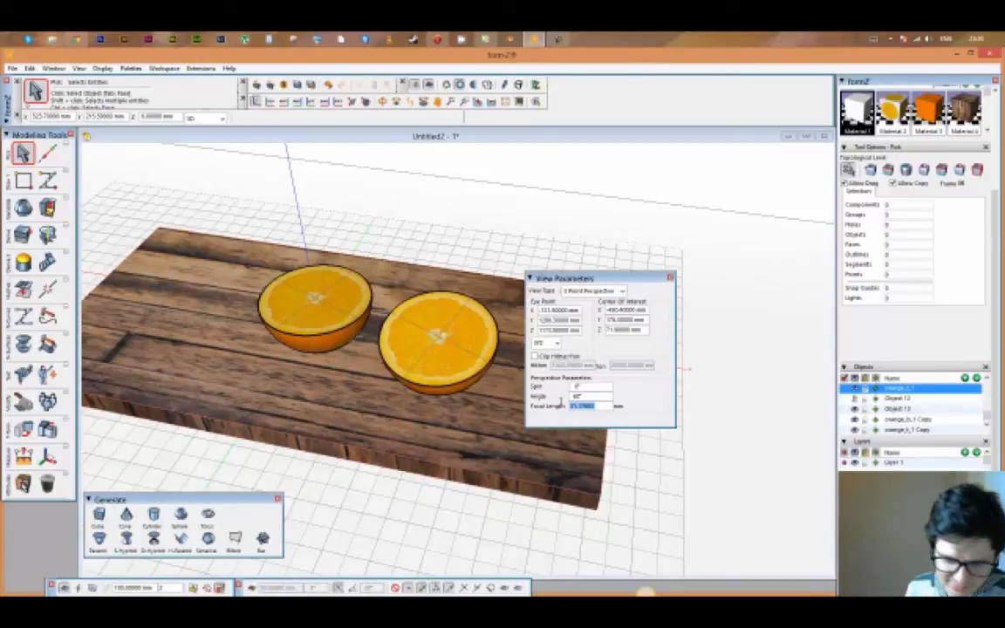
{"action": "type", "text": "2"}
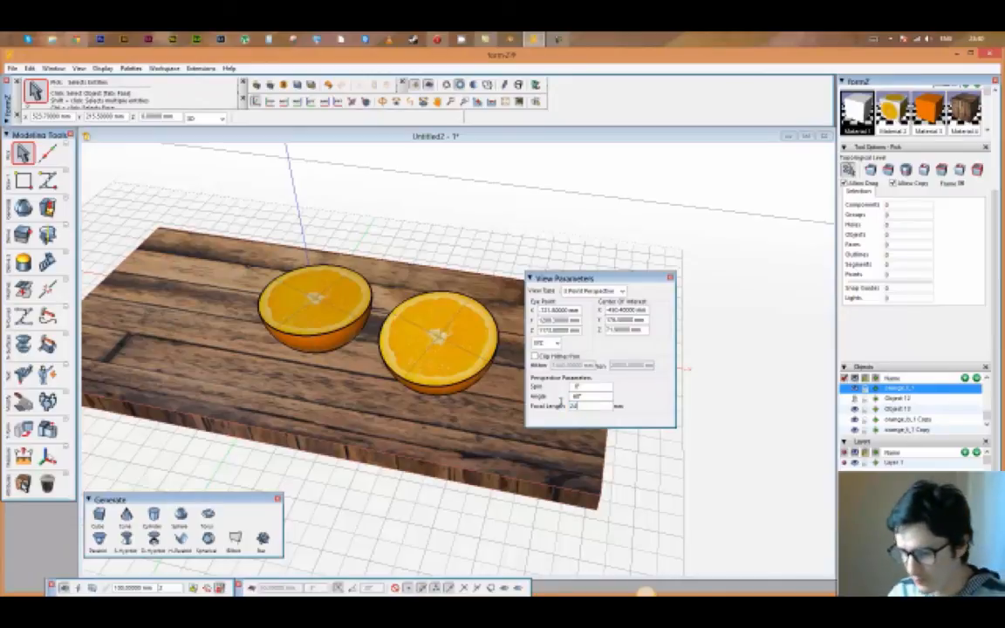
{"action": "type", "text": "4"}
{"action": "key", "text": "Tab"}
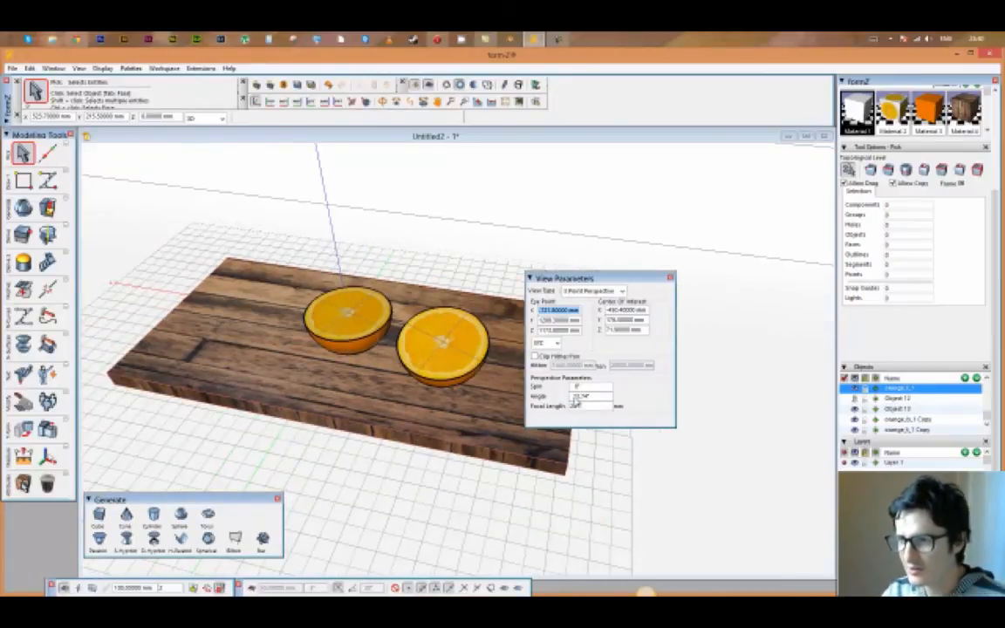
{"action": "left_click", "coordinate": [670, 277]}
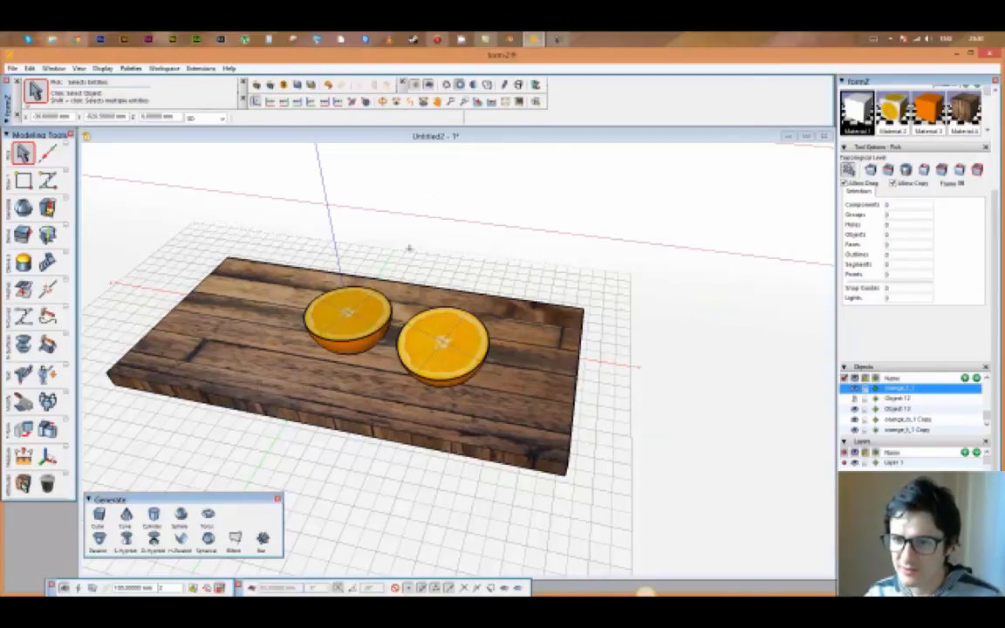
- Rotate and zoom the perspective view to frame the wooden board diagonally with both orange halves
{"action": "scroll", "coordinate": [419, 213], "scroll_direction": "up", "scroll_amount": 2}
{"action": "left_click", "coordinate": [382, 102]}
{"action": "left_click_drag", "start_coordinate": [427, 225], "coordinate": [356, 241]}
{"action": "scroll", "coordinate": [382, 260], "scroll_direction": "up", "scroll_amount": 1}
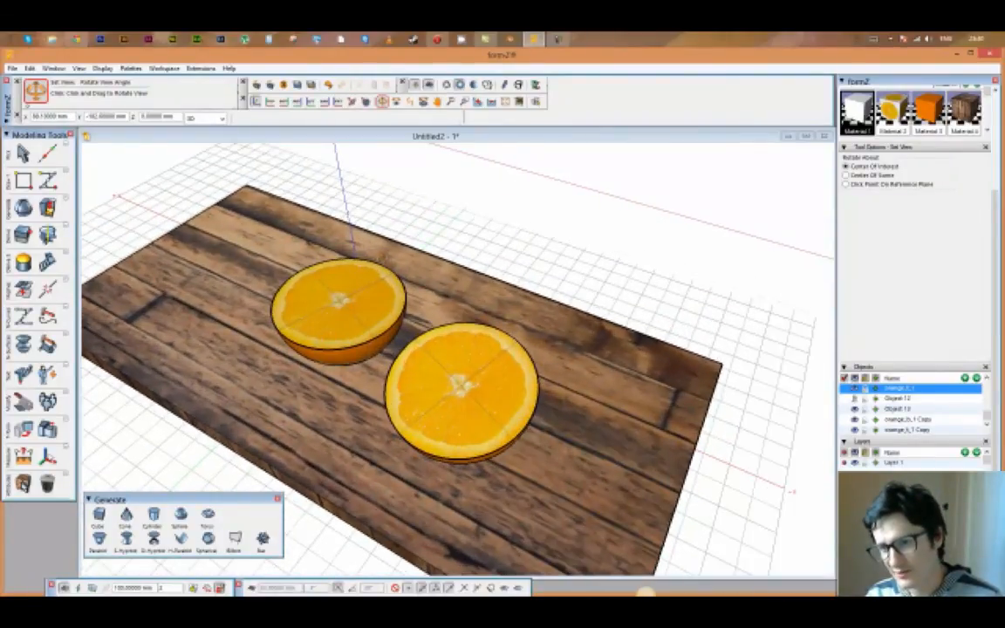
{"action": "scroll", "coordinate": [382, 260], "scroll_direction": "down", "scroll_amount": 1}
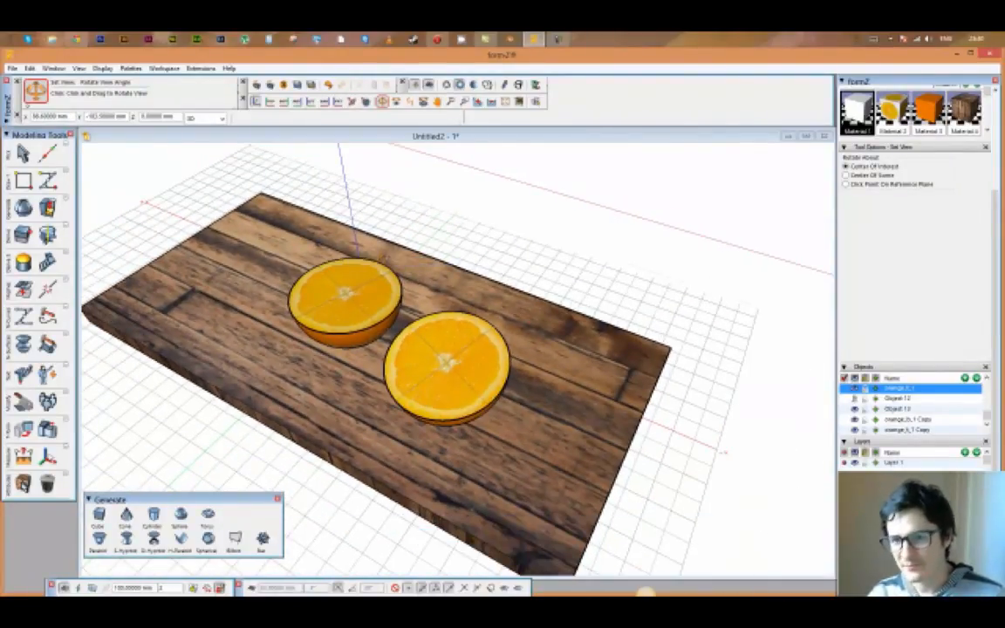
{"action": "left_click_drag", "start_coordinate": [381, 257], "coordinate": [378, 238]}
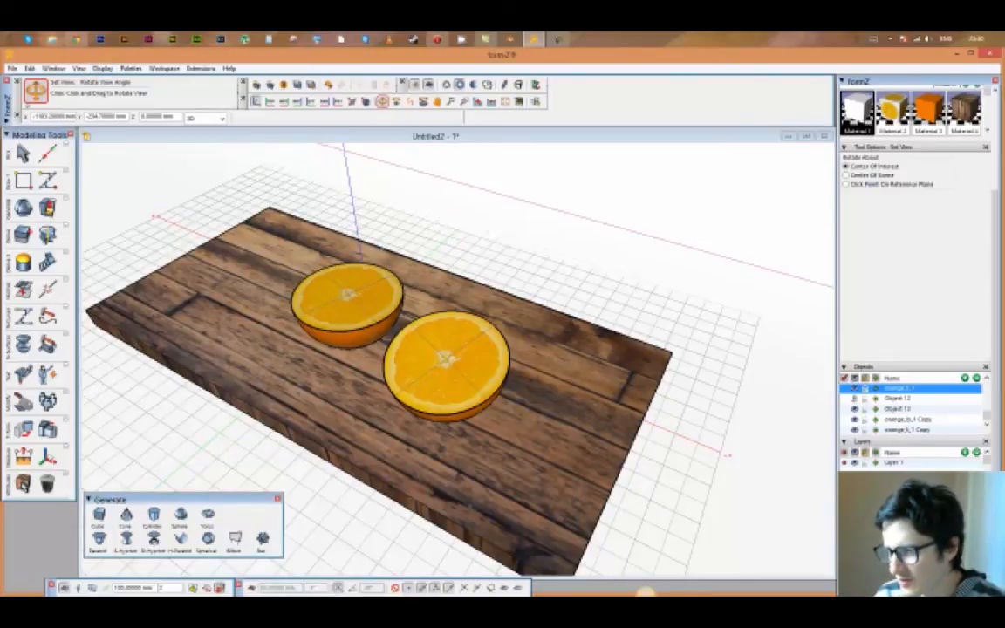
- Lower the Sun Light's simple brightness and render the scene with RenderZone
{"action": "right_click", "coordinate": [912, 515]}
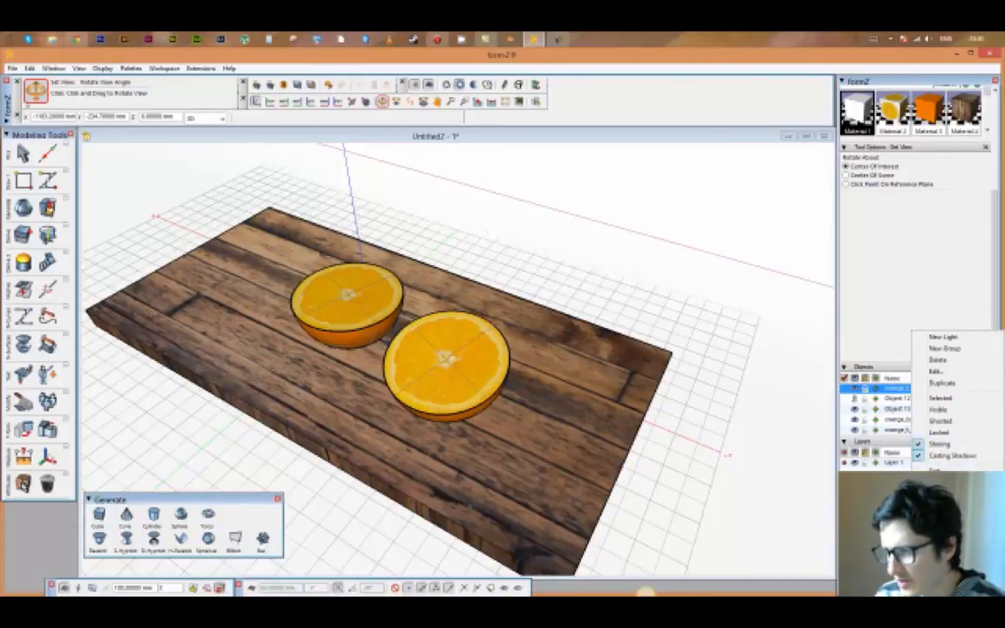
{"action": "left_click", "coordinate": [942, 382]}
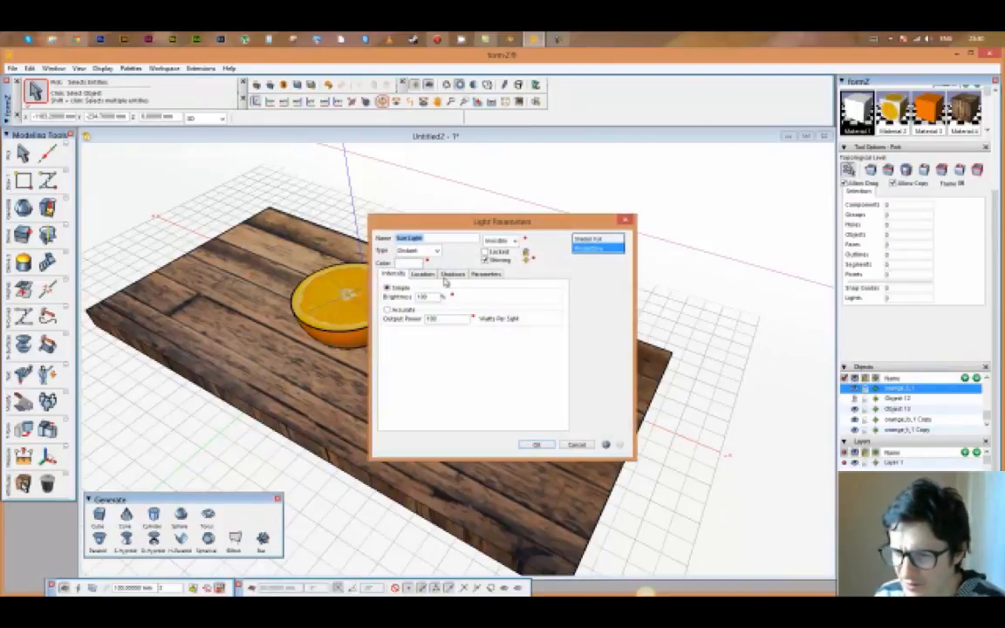
{"action": "double_click", "coordinate": [422, 296]}
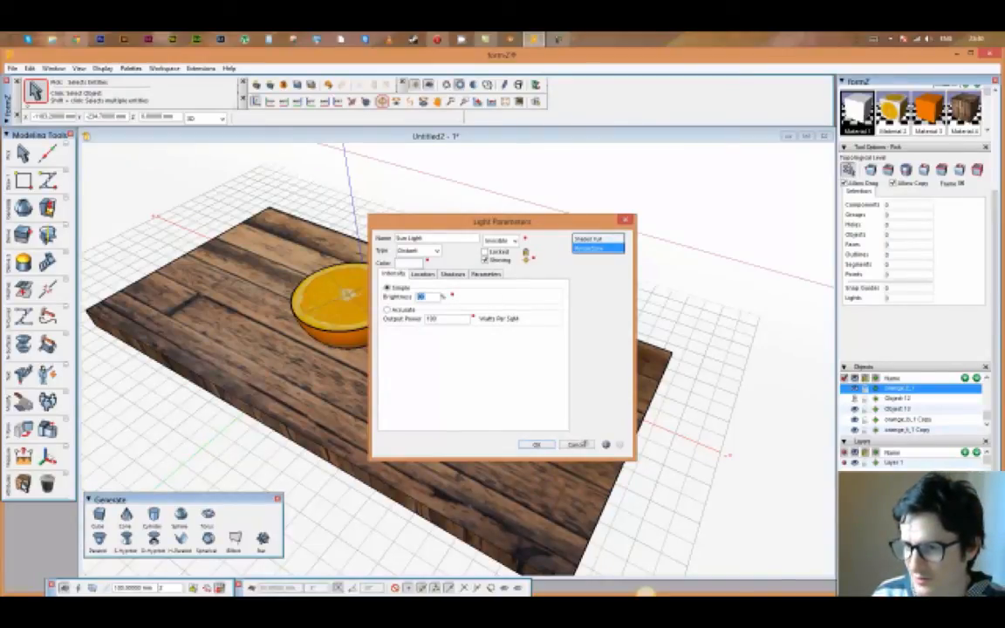
{"action": "left_click", "coordinate": [537, 445]}
{"action": "left_click", "coordinate": [536, 85]}
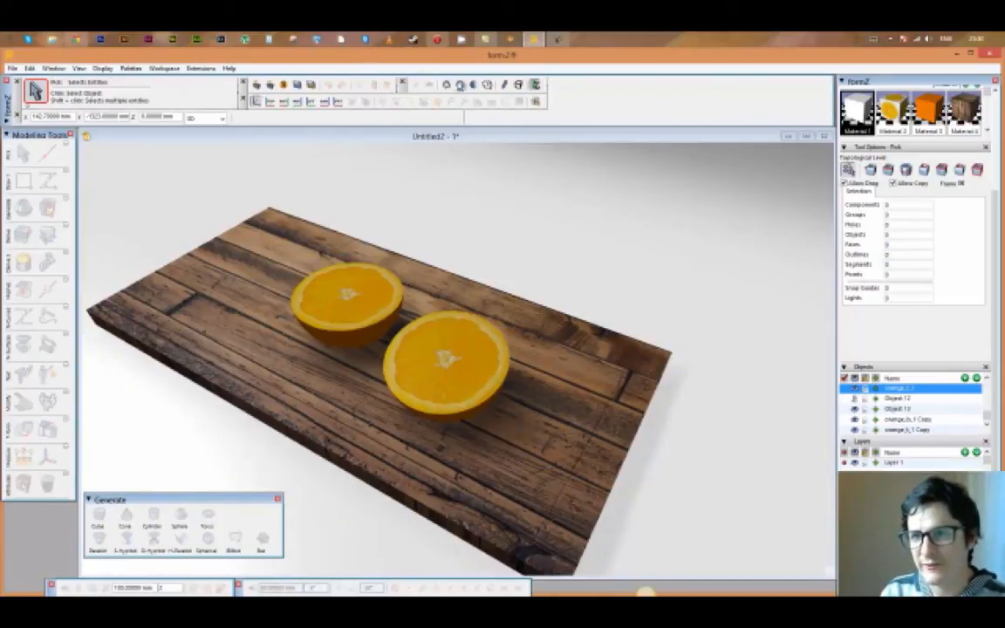
- Set a custom image size of 2400 by 1800 pixels in the shaded display and render the scene with RenderZone
{"action": "left_click", "coordinate": [467, 84]}
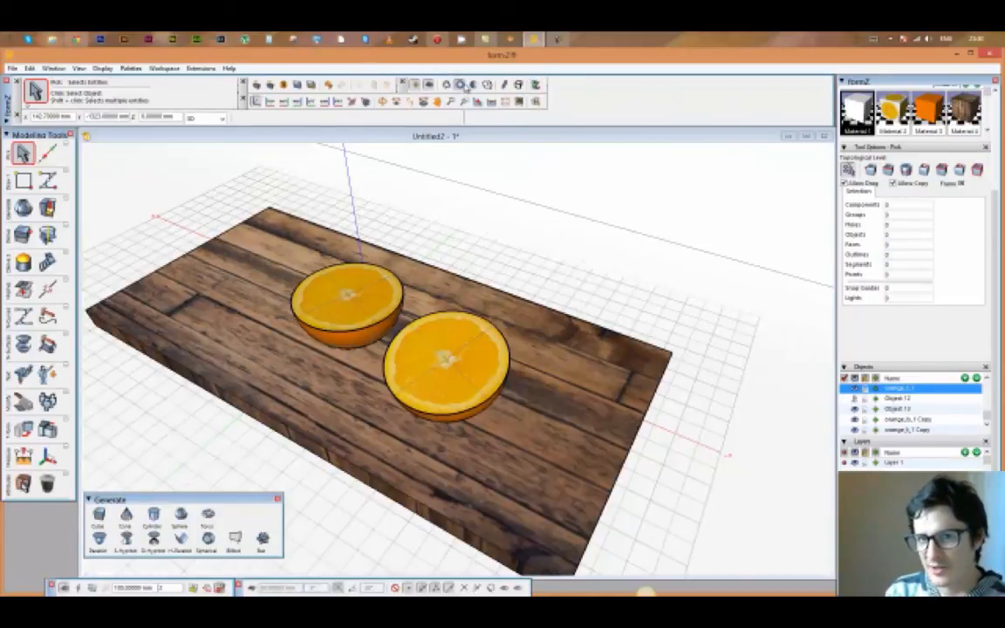
{"action": "left_click", "coordinate": [103, 68]}
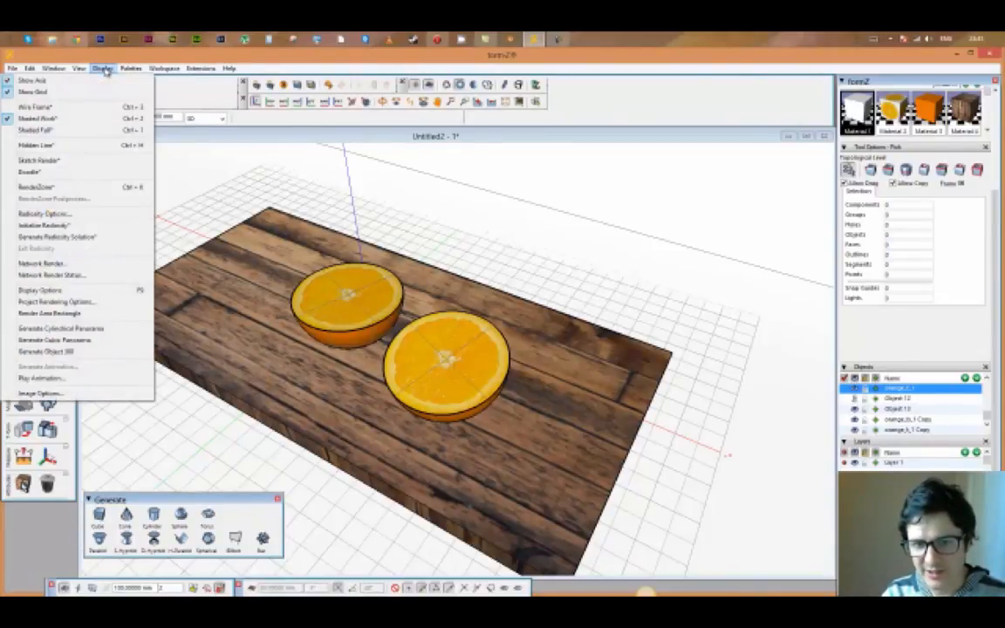
{"action": "left_click", "coordinate": [85, 393]}
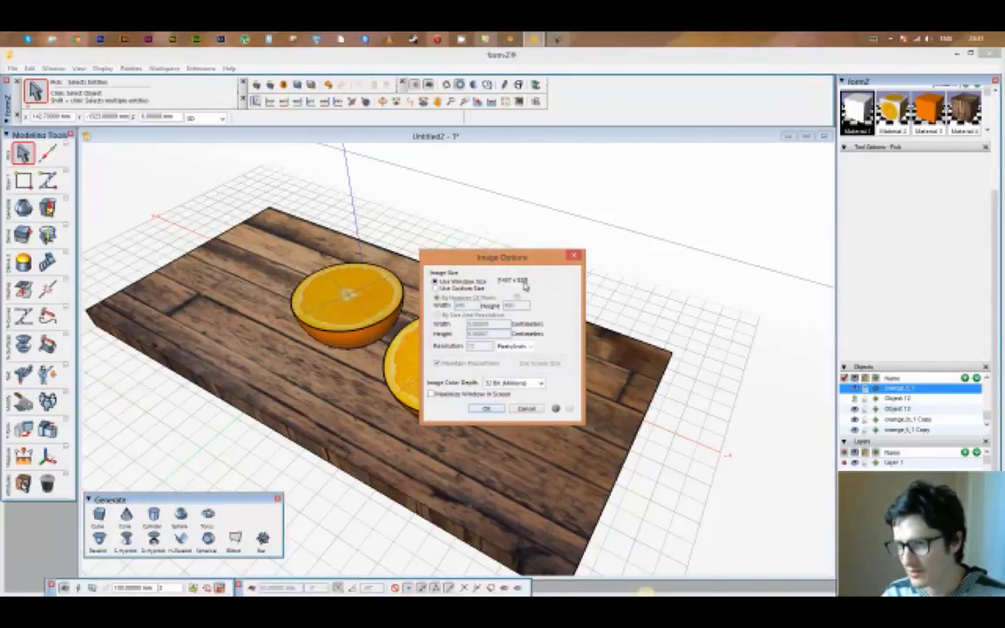
{"action": "left_click", "coordinate": [446, 288]}
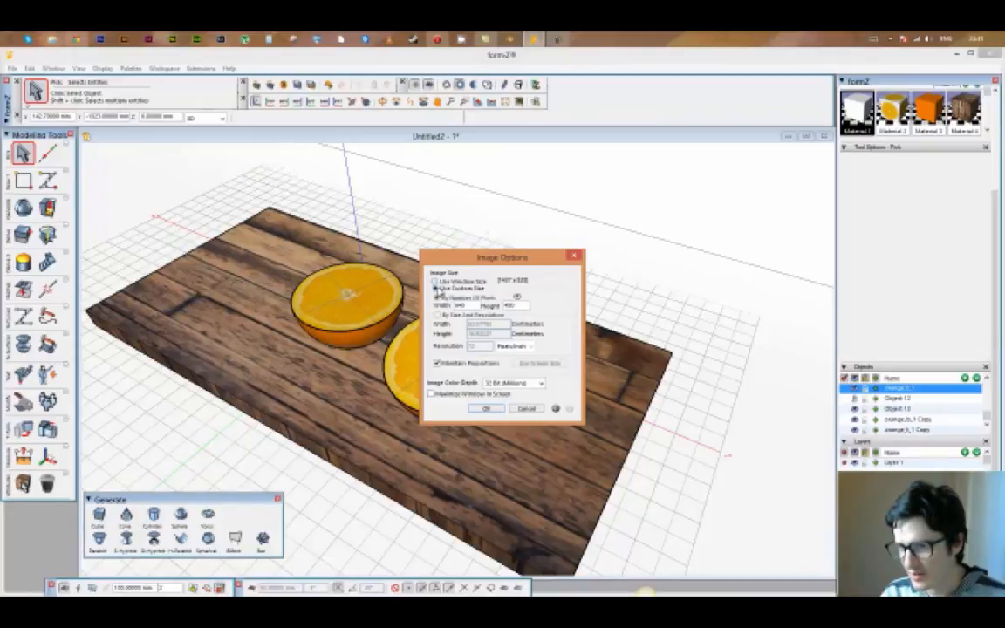
{"action": "left_click_drag", "start_coordinate": [472, 305], "coordinate": [415, 305]}
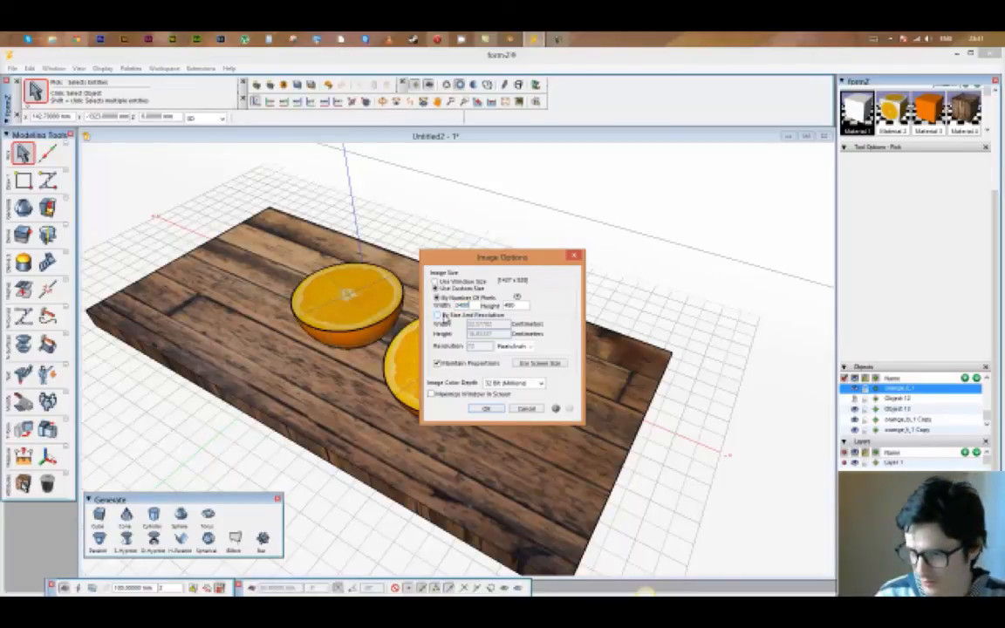
{"action": "left_click", "coordinate": [526, 306]}
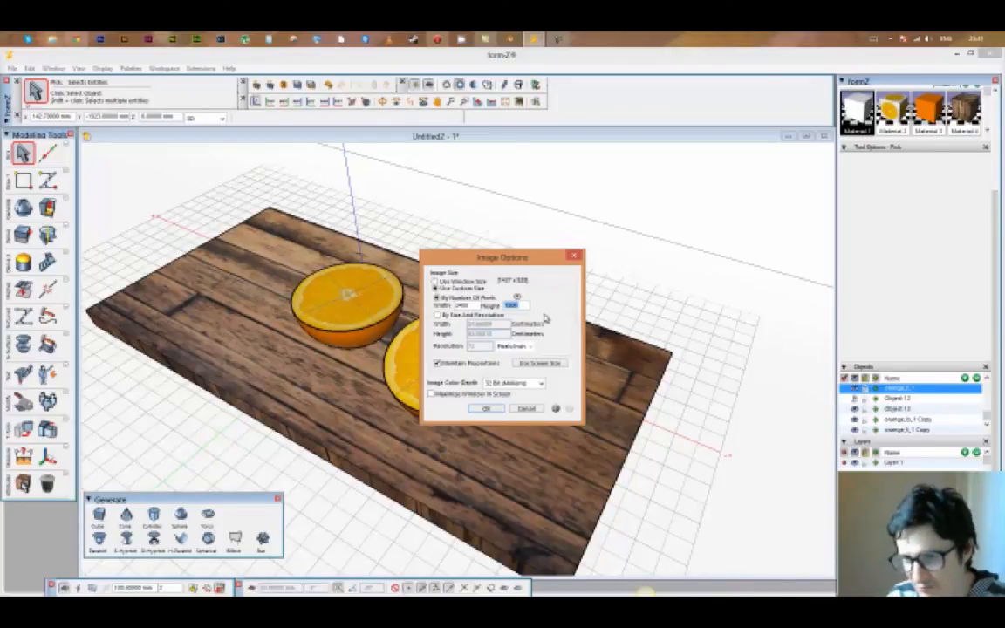
{"action": "left_click", "coordinate": [485, 409]}
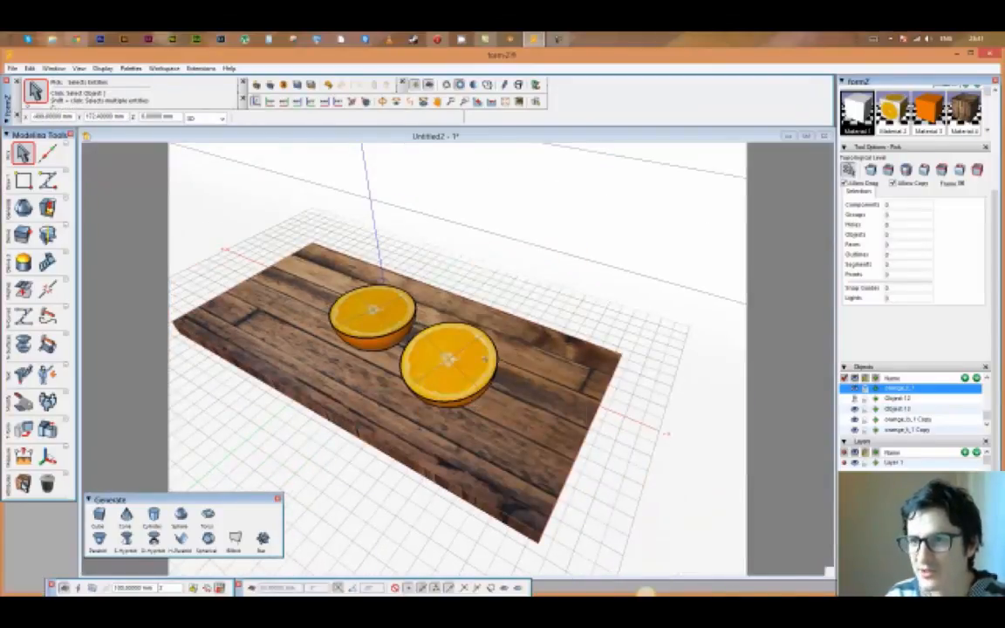
{"action": "left_click", "coordinate": [537, 84]}
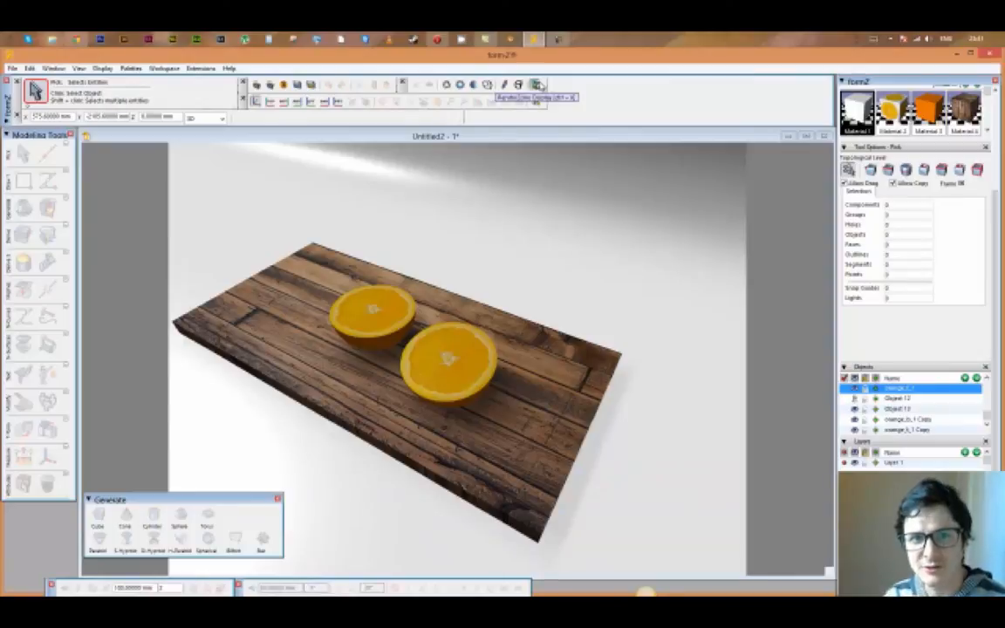
- Export the rendered image to the Desktop as a PNG file named orangerender.png
{"action": "left_click", "coordinate": [13, 69]}
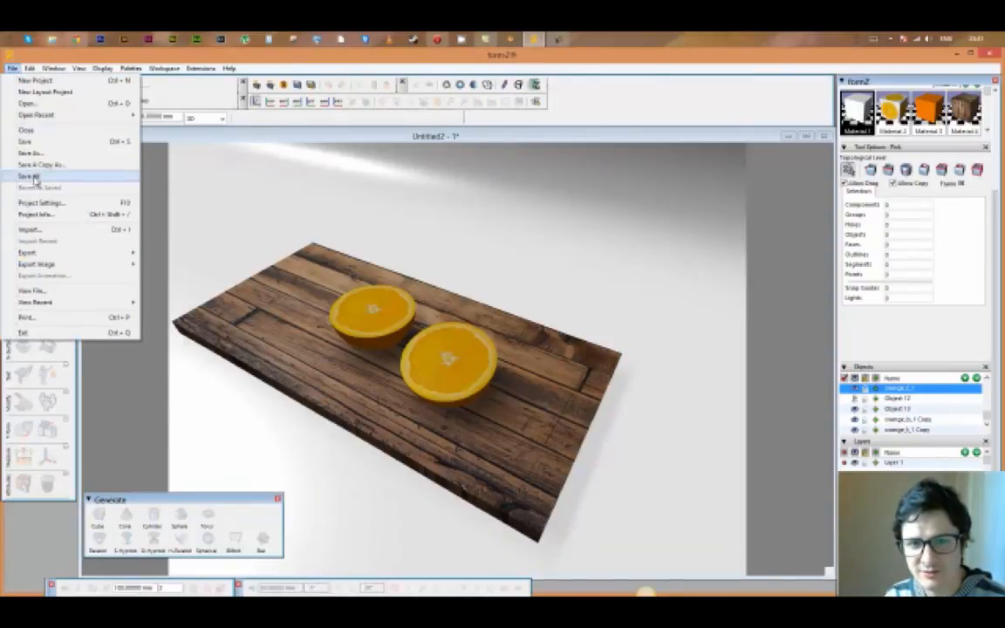
{"action": "mouse_move", "coordinate": [45, 263]}
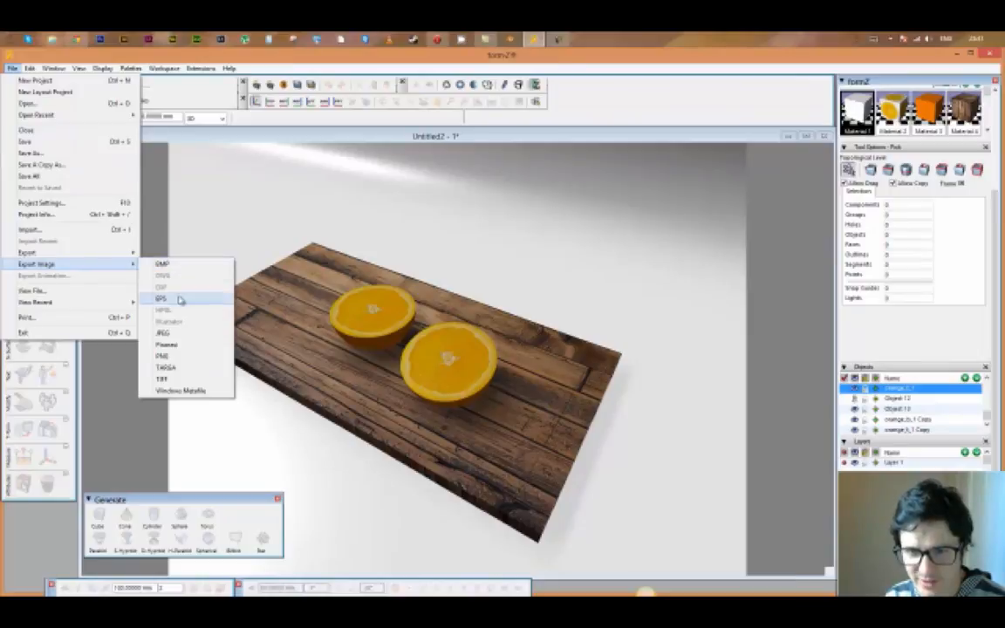
{"action": "left_click", "coordinate": [179, 359]}
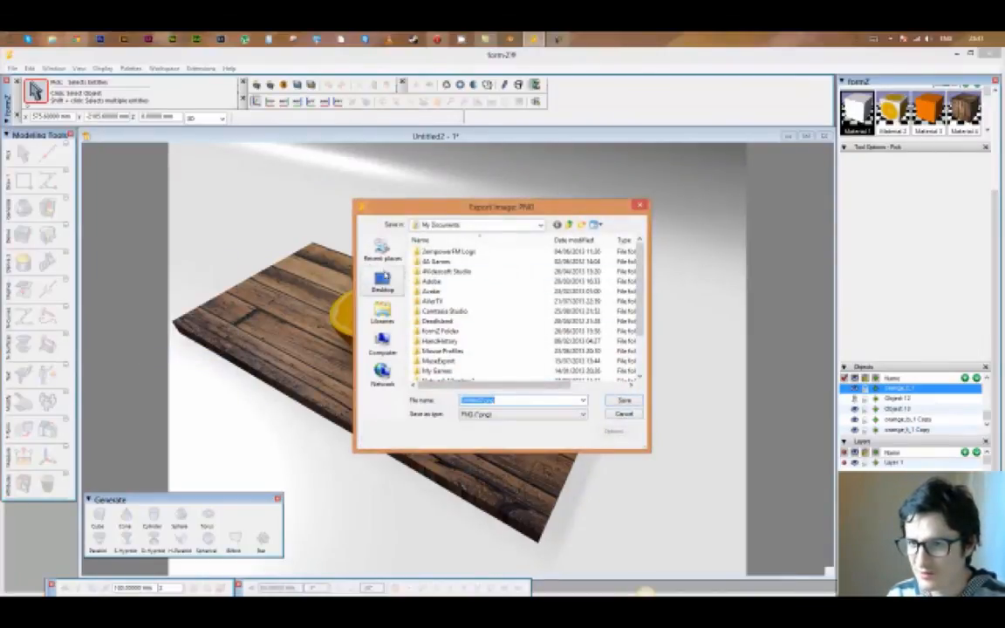
{"action": "left_click", "coordinate": [382, 281]}
{"action": "left_click_drag", "start_coordinate": [484, 399], "coordinate": [438, 399]}
{"action": "type", "text": "orange_b"}
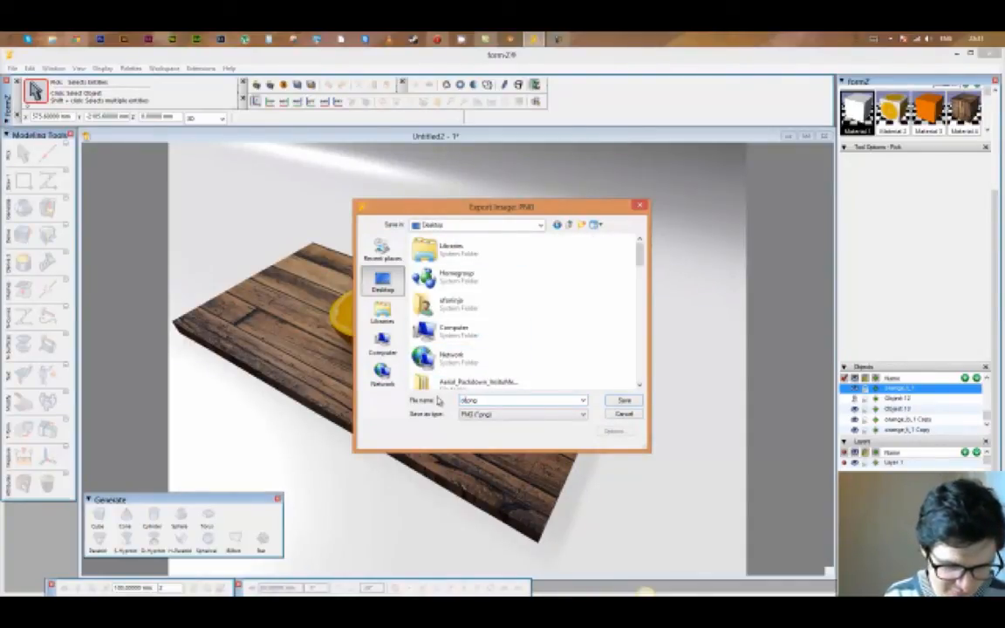
{"action": "type", "text": "nder.png"}
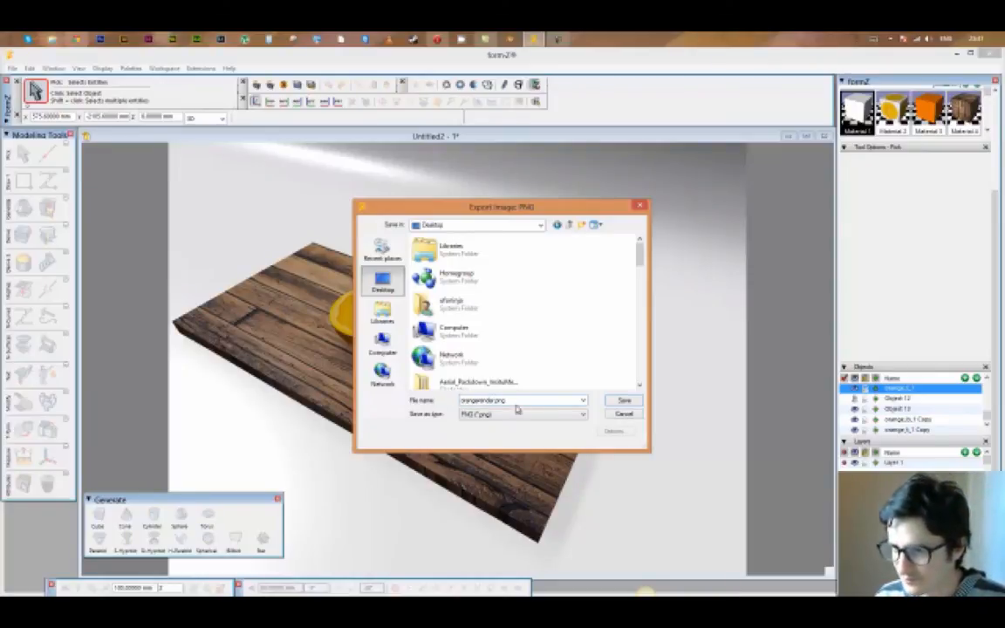
{"action": "left_click", "coordinate": [622, 400]}
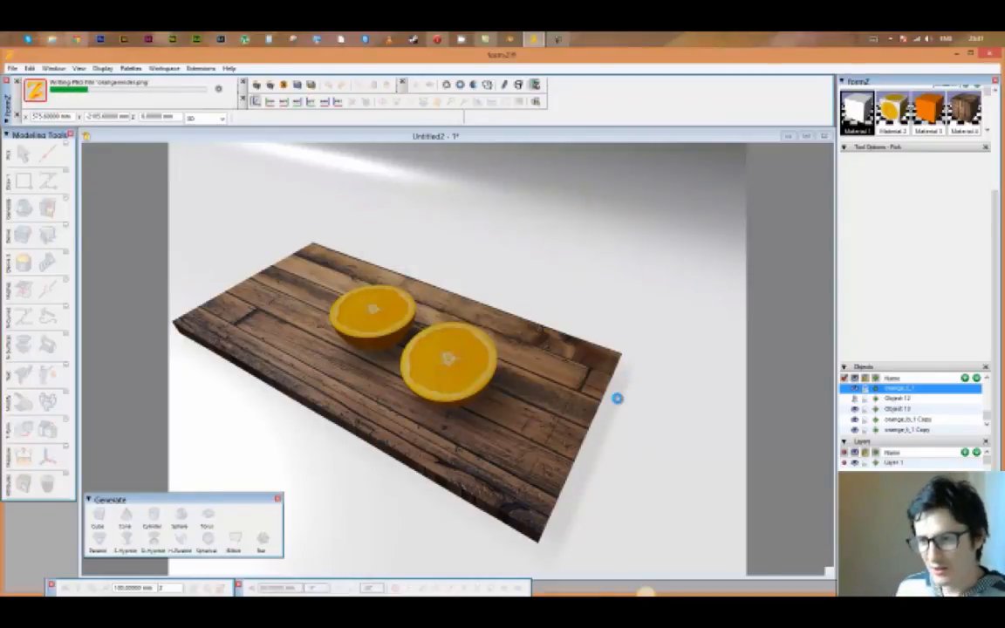